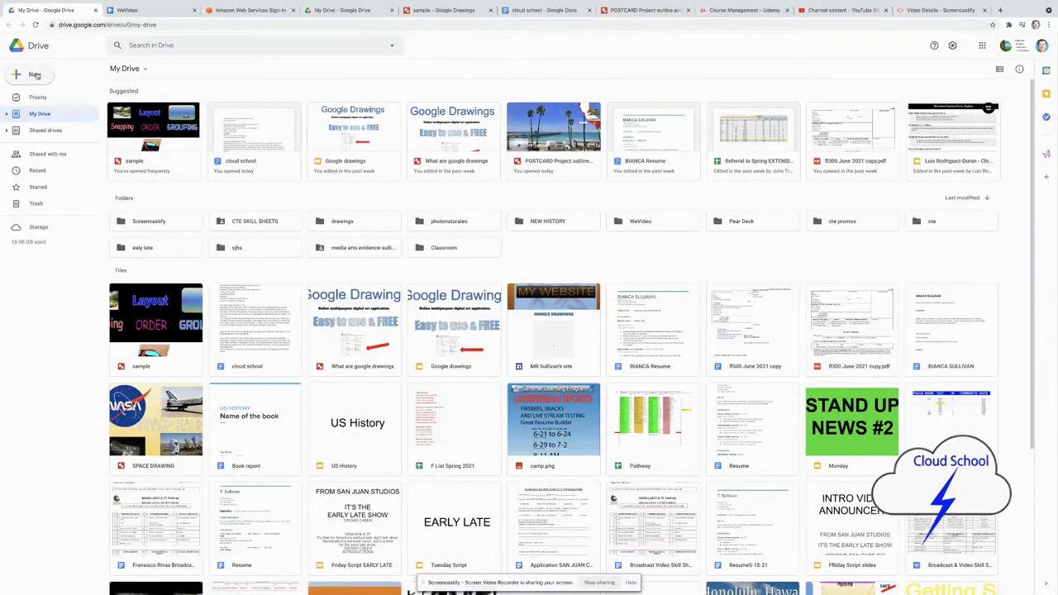
# Create a new blank Google Drawings file from Drive's New > More menu.
pyautogui.click(35, 75)
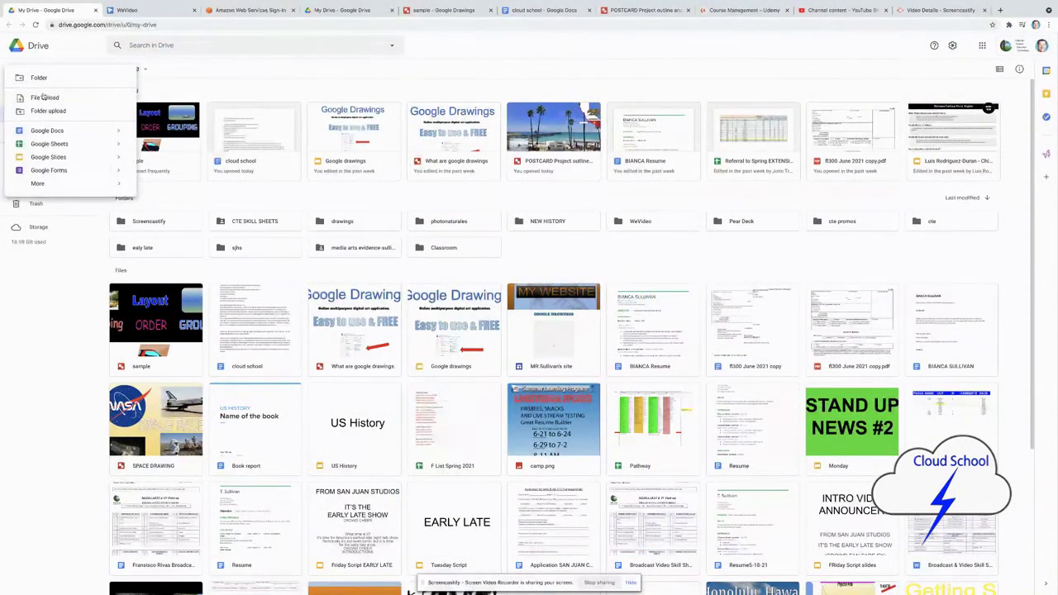
pyautogui.moveTo(44, 186)
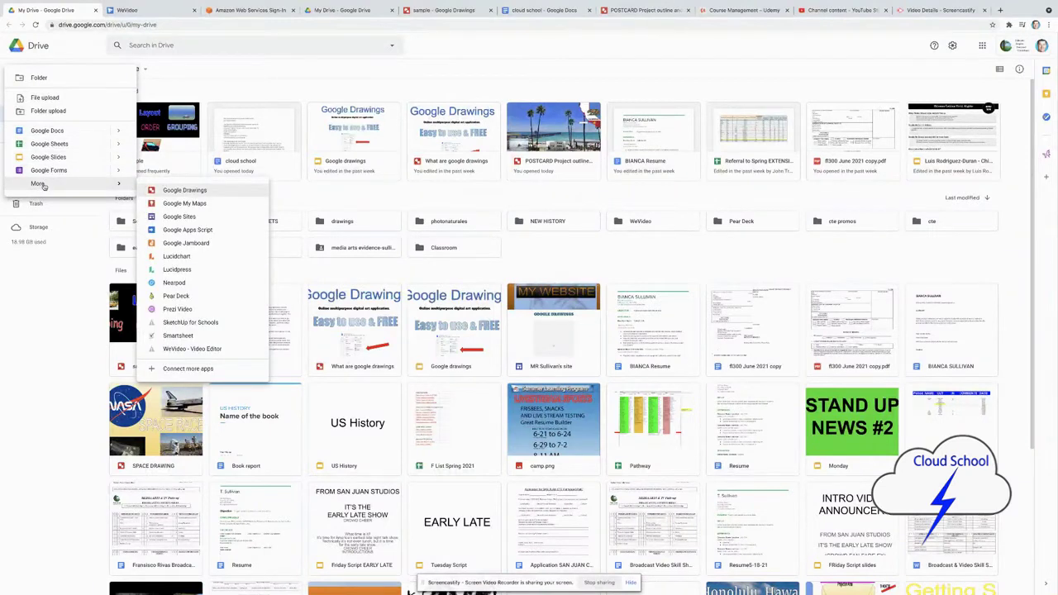
pyautogui.click(185, 194)
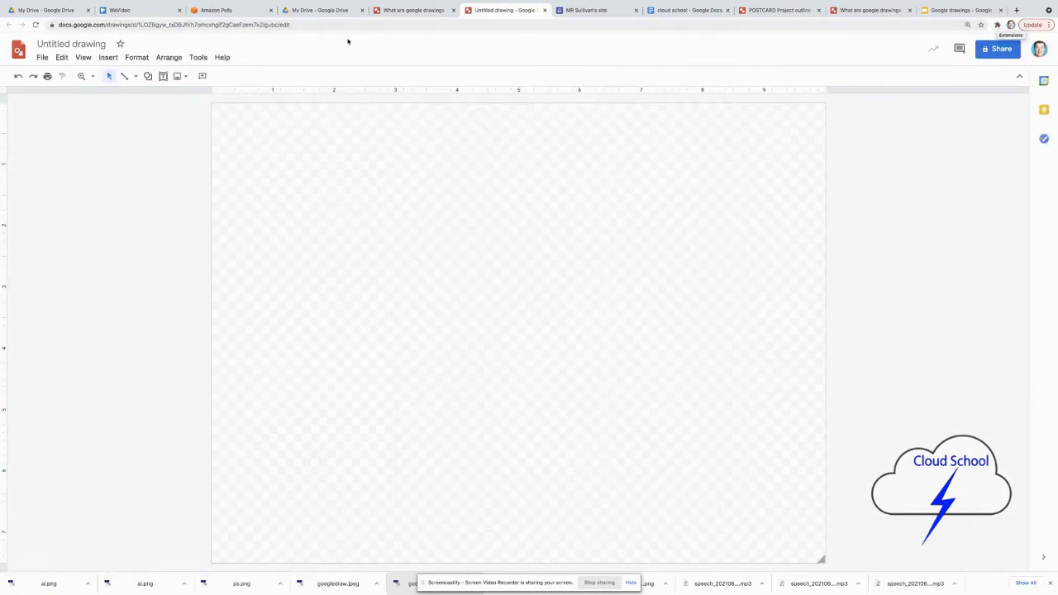
# Insert the classic cars under palm trees photo from a web image search for 'cars'.
pyautogui.click(108, 59)
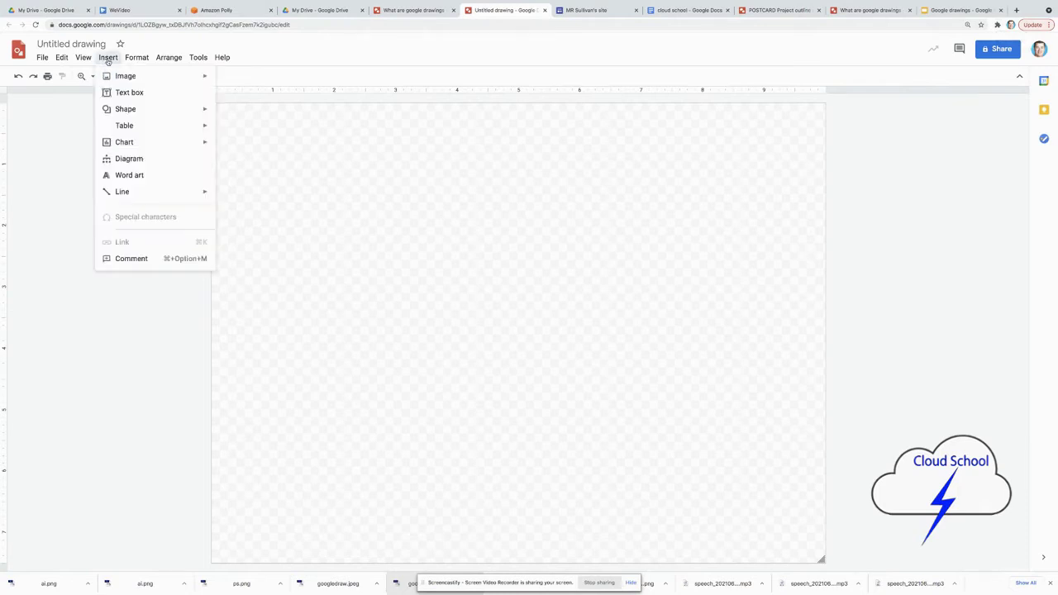
pyautogui.moveTo(115, 77)
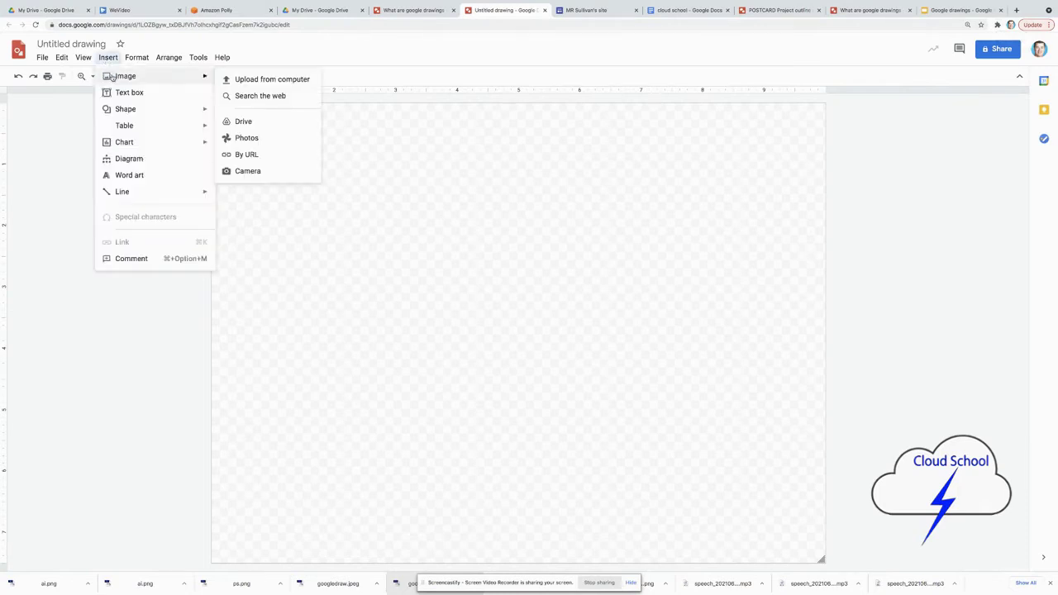
pyautogui.click(254, 96)
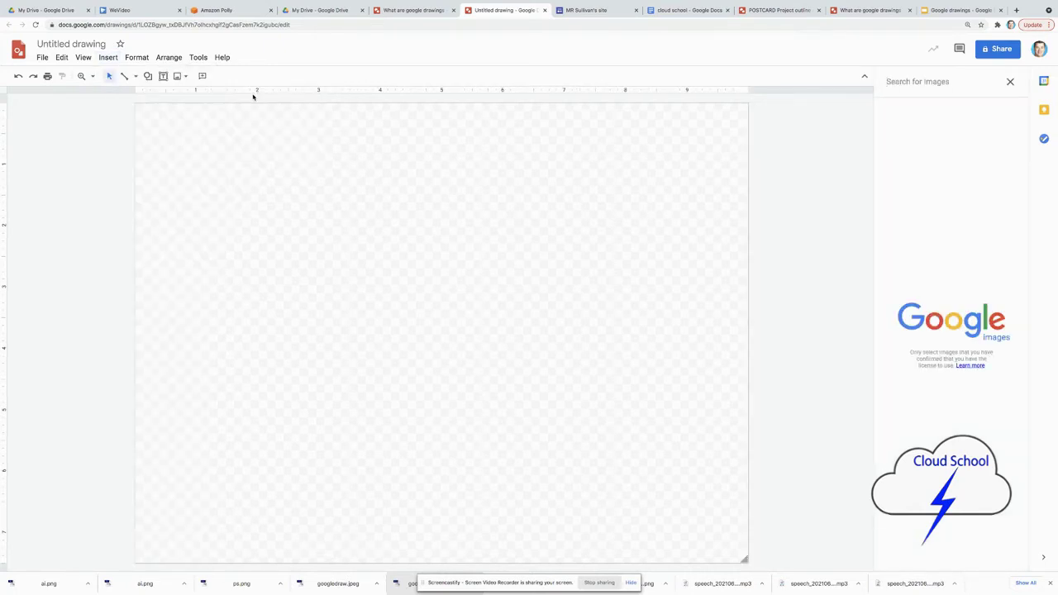
pyautogui.write('cars')
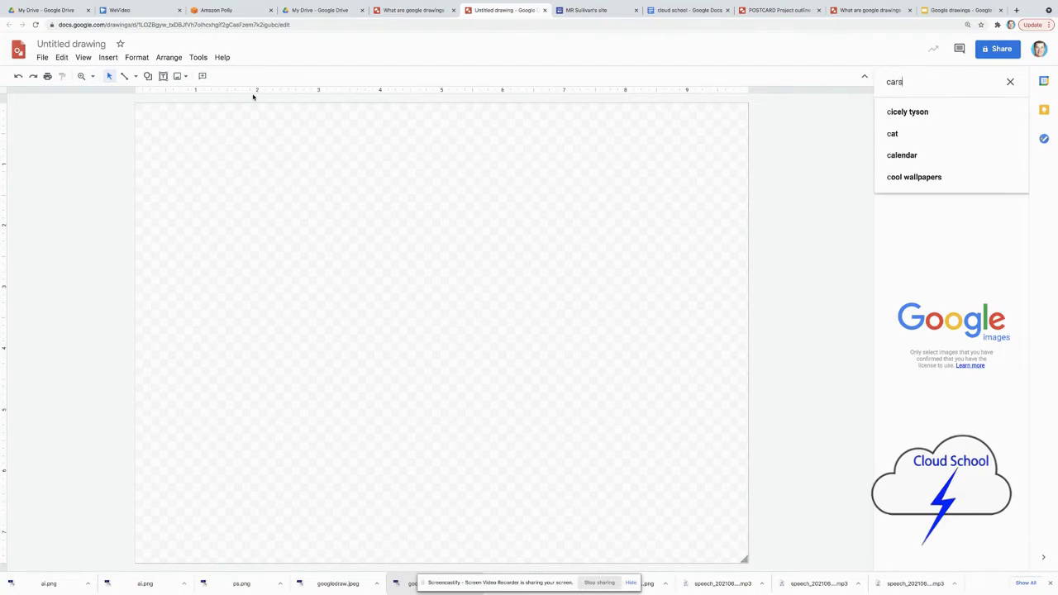
pyautogui.press('Return')
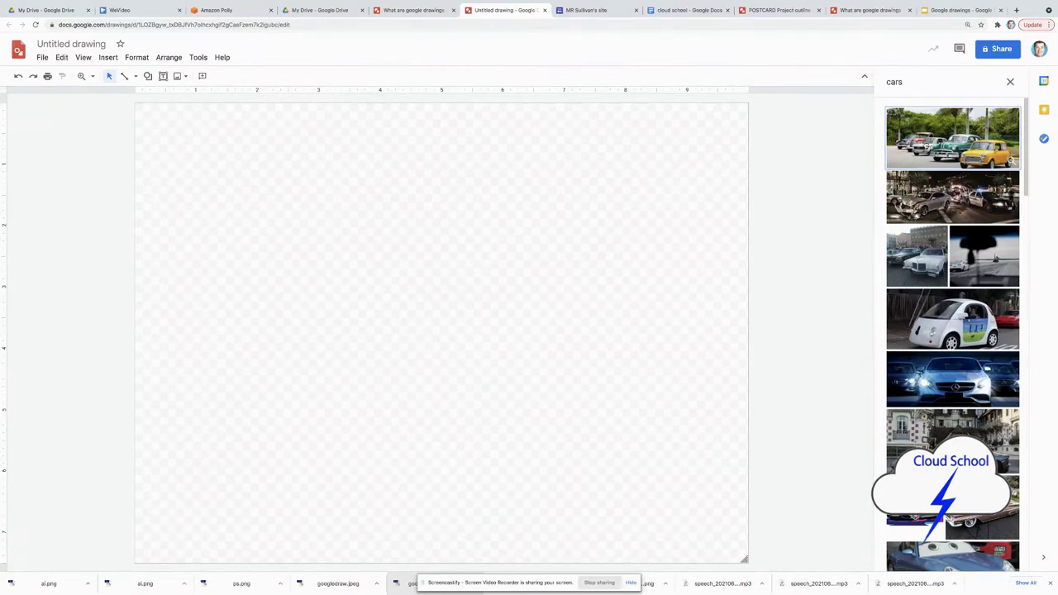
pyautogui.click(927, 140)
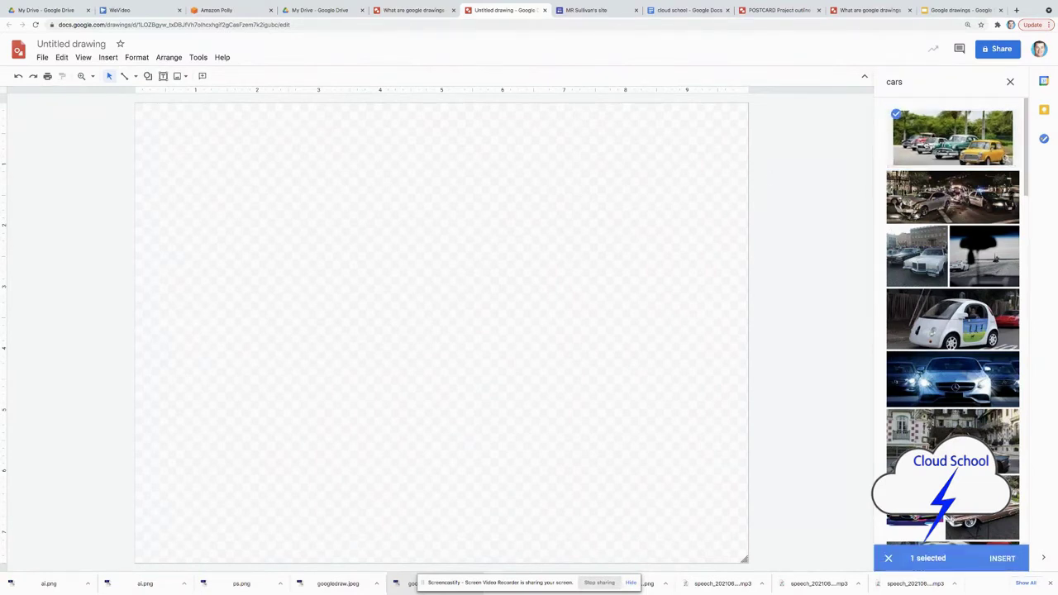
pyautogui.click(994, 557)
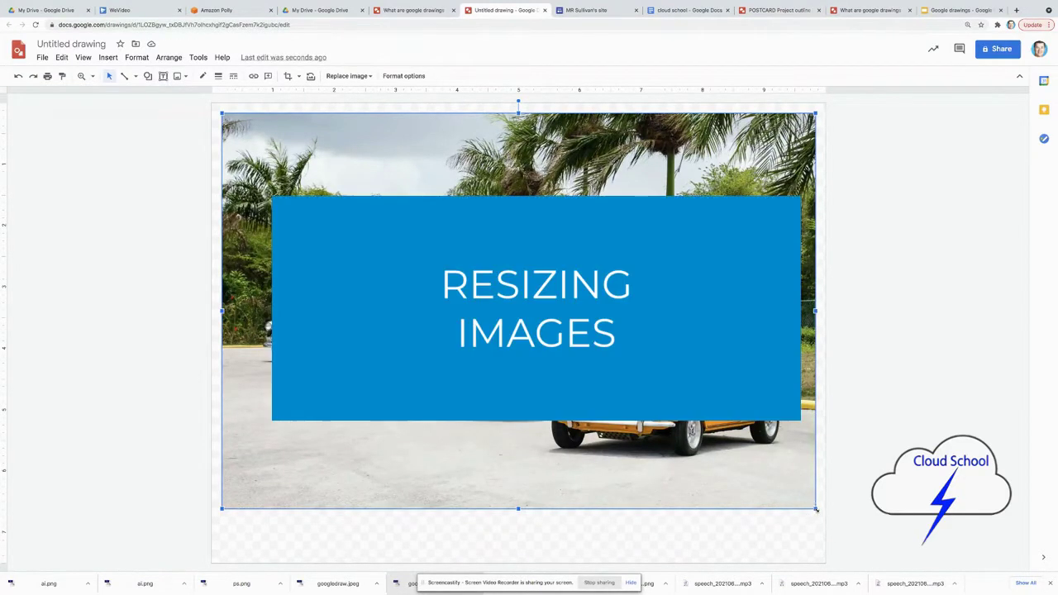
# Shrink the classic cars photo proportionally to about two-thirds size, undoing the height-only change.
pyautogui.moveTo(686, 436); pyautogui.dragTo(642, 393)
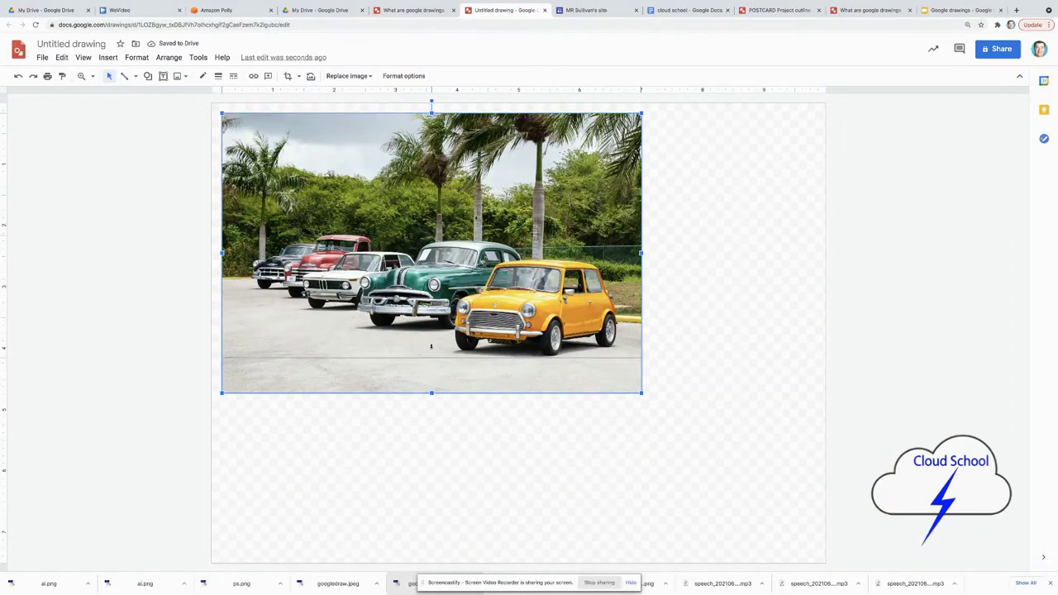
pyautogui.moveTo(432, 395); pyautogui.dragTo(431, 279)
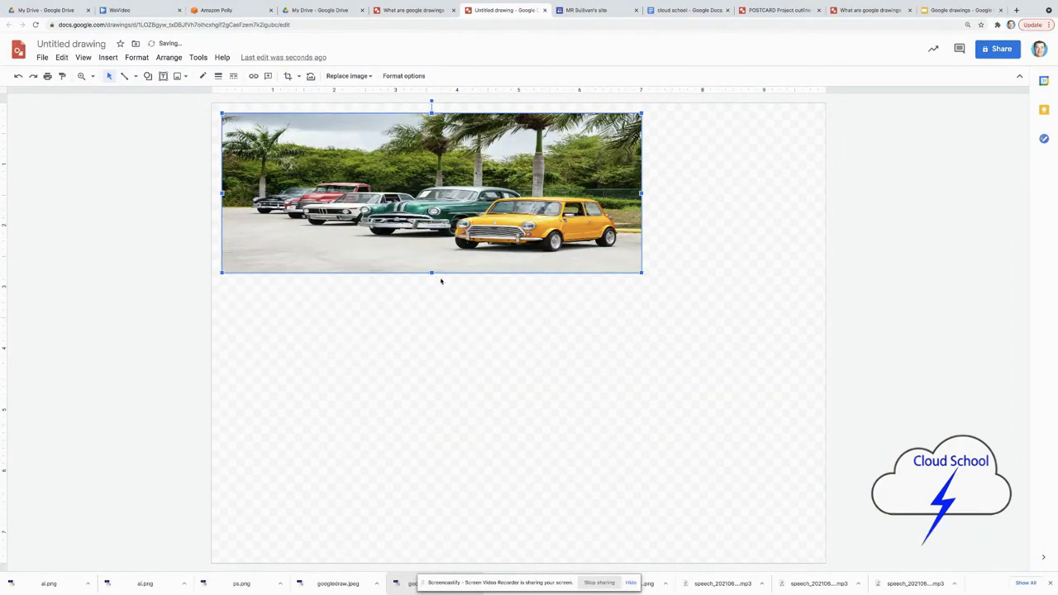
pyautogui.click(18, 76)
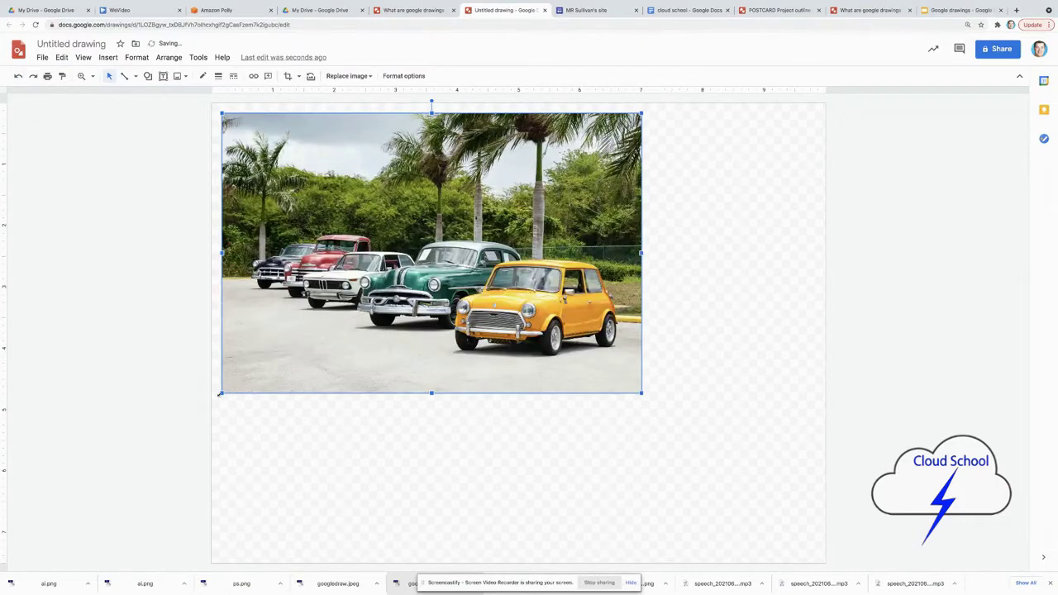
pyautogui.moveTo(221, 395)
pyautogui.mouseDown()
pyautogui.moveTo(240, 369)
pyautogui.moveTo(343, 329)
pyautogui.moveTo(310, 320)
pyautogui.moveTo(228, 389)
pyautogui.mouseUp()
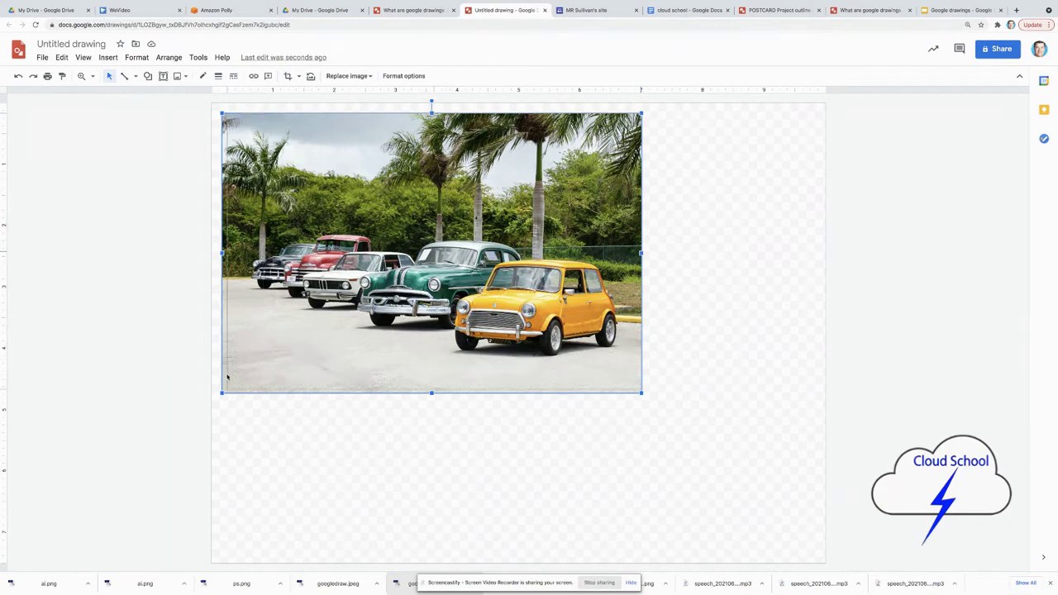
# Shift the photo slightly down and right, keeping it straight by undoing a tilt.
pyautogui.moveTo(305, 343); pyautogui.dragTo(321, 380)
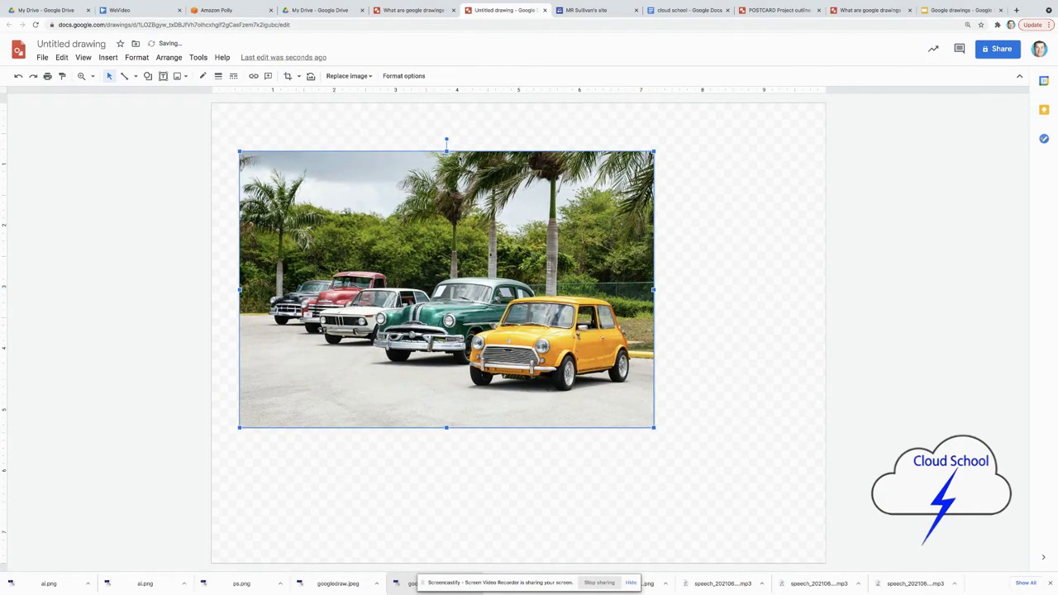
pyautogui.moveTo(446, 141)
pyautogui.mouseDown()
pyautogui.moveTo(460, 142)
pyautogui.moveTo(430, 142)
pyautogui.mouseUp()
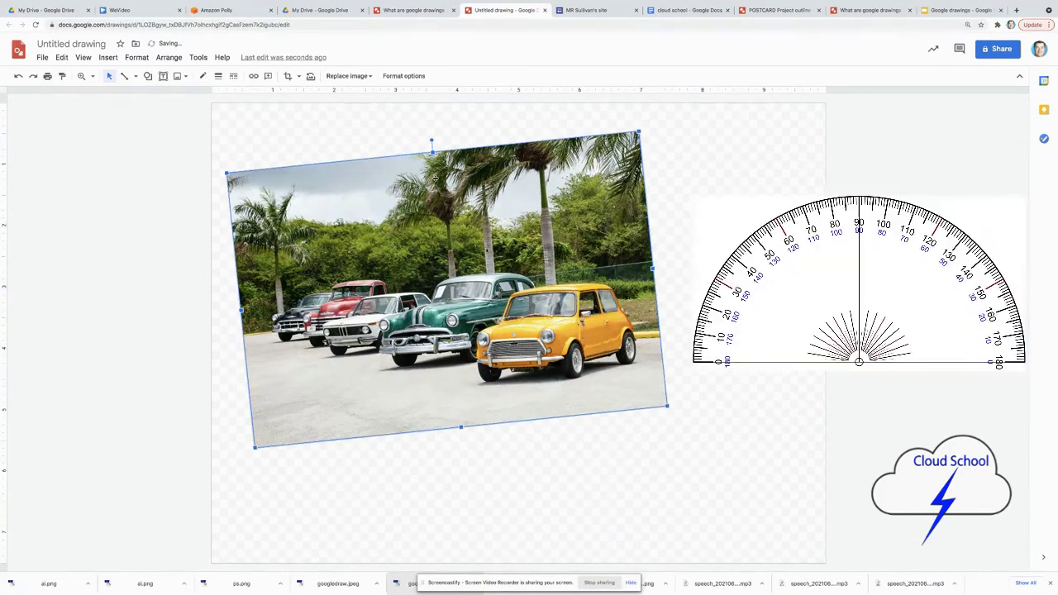
pyautogui.click(61, 58)
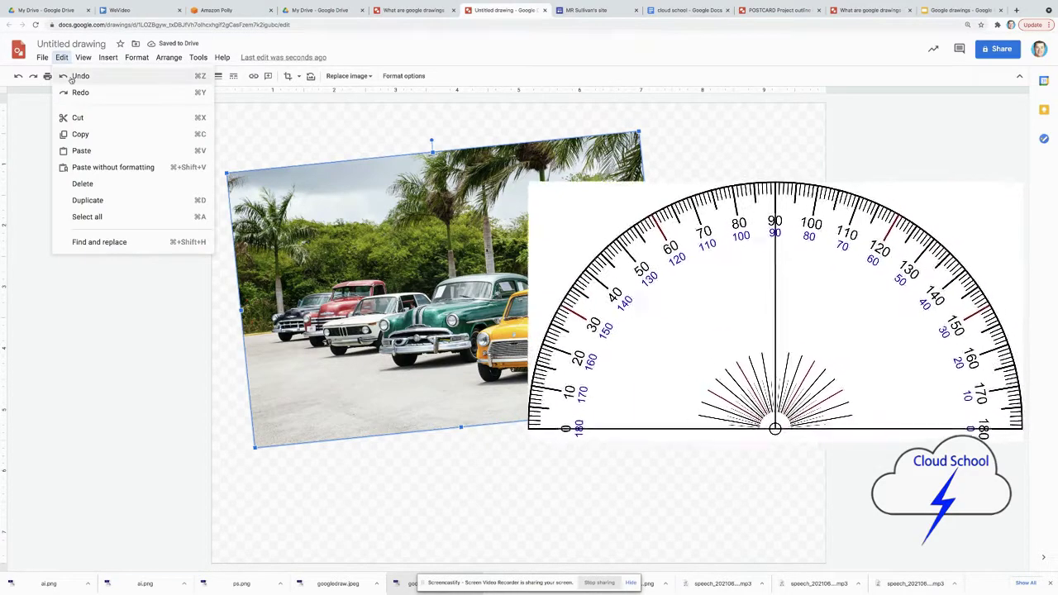
pyautogui.click(71, 76)
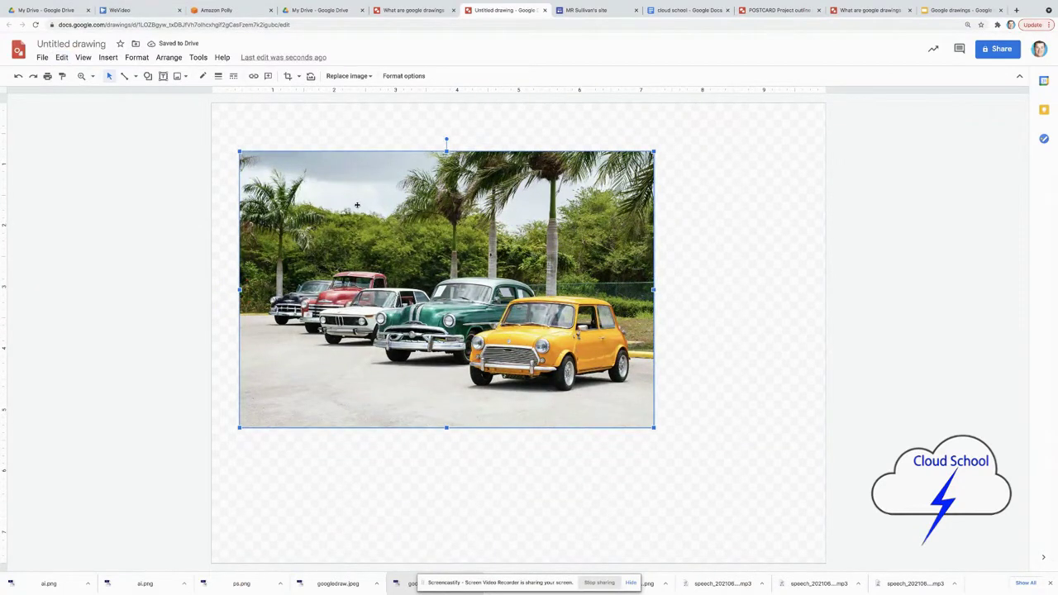
# Insert the CARS cartoon chart and red smart car pictures from a web search for cars.
pyautogui.click(109, 58)
pyautogui.moveTo(125, 79)
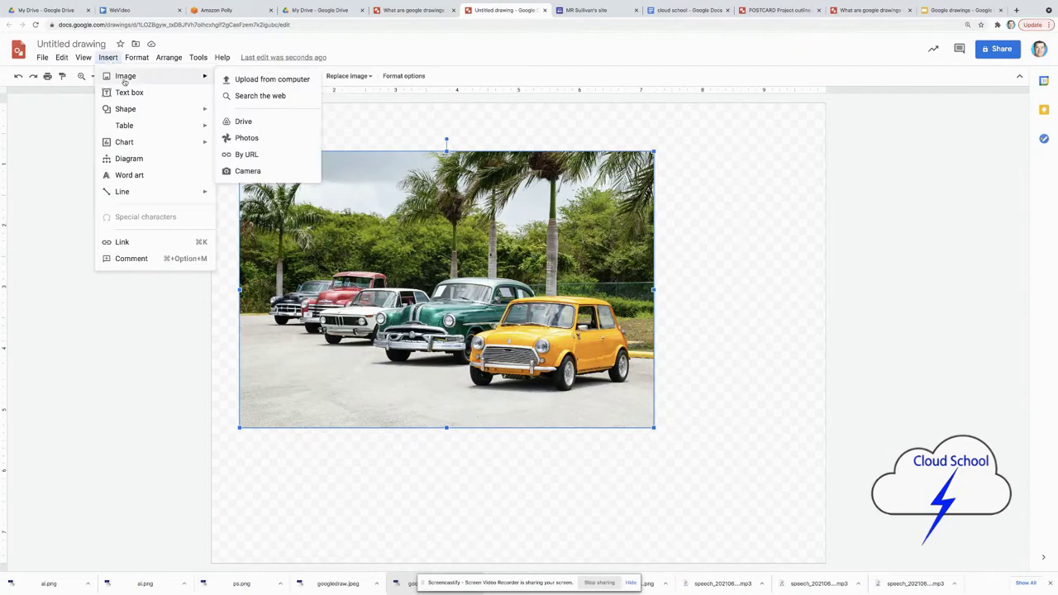
pyautogui.click(243, 97)
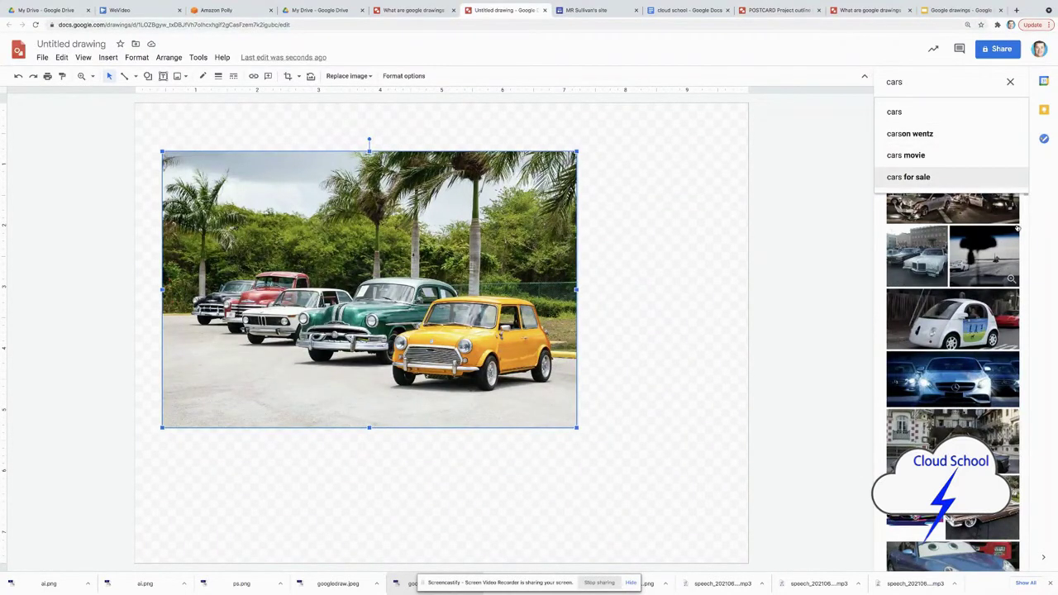
pyautogui.click(1025, 290)
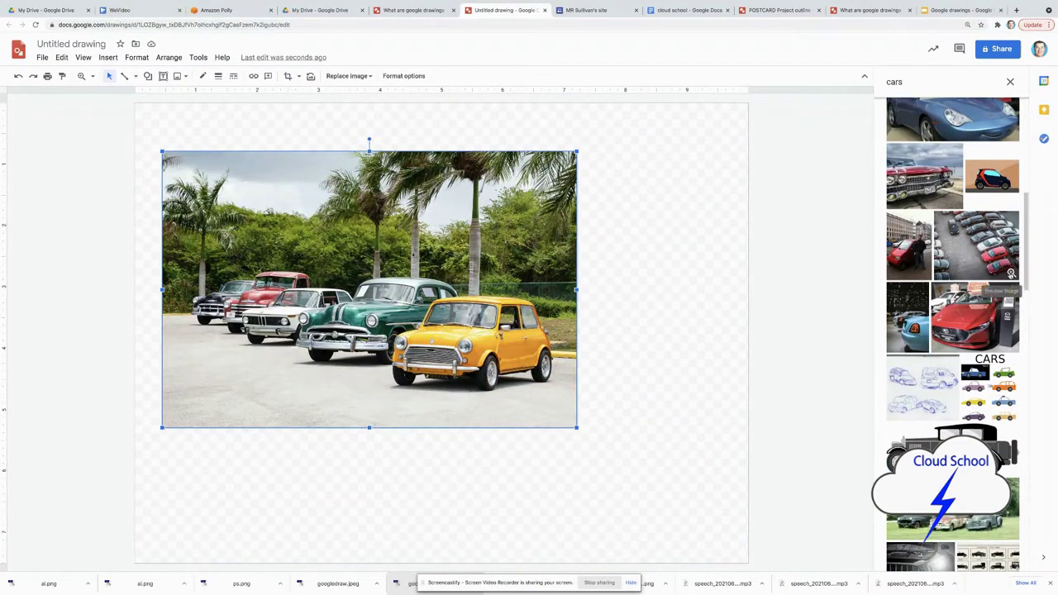
pyautogui.click(987, 399)
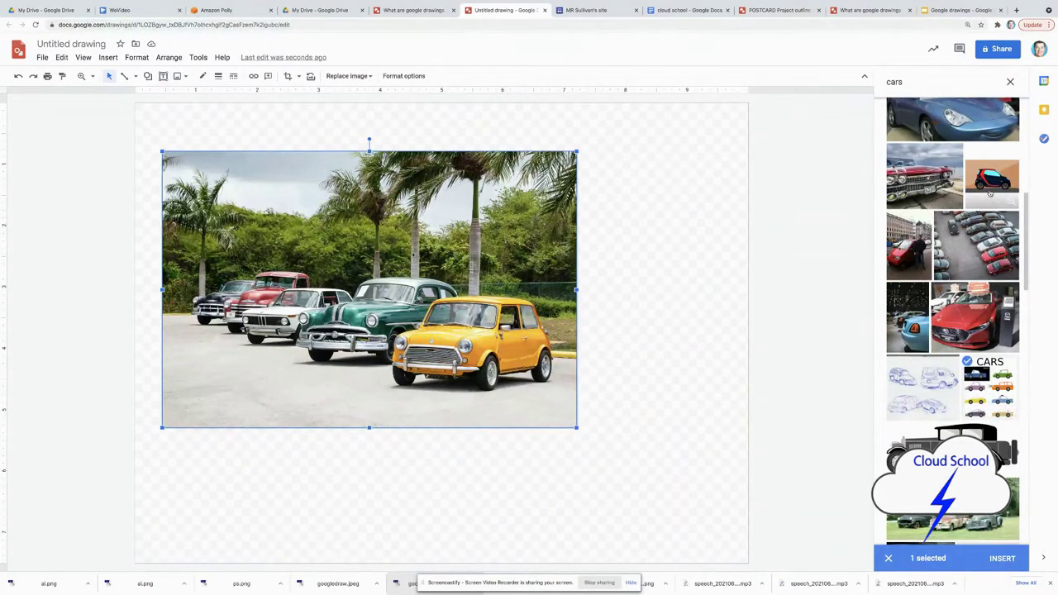
pyautogui.click(990, 192)
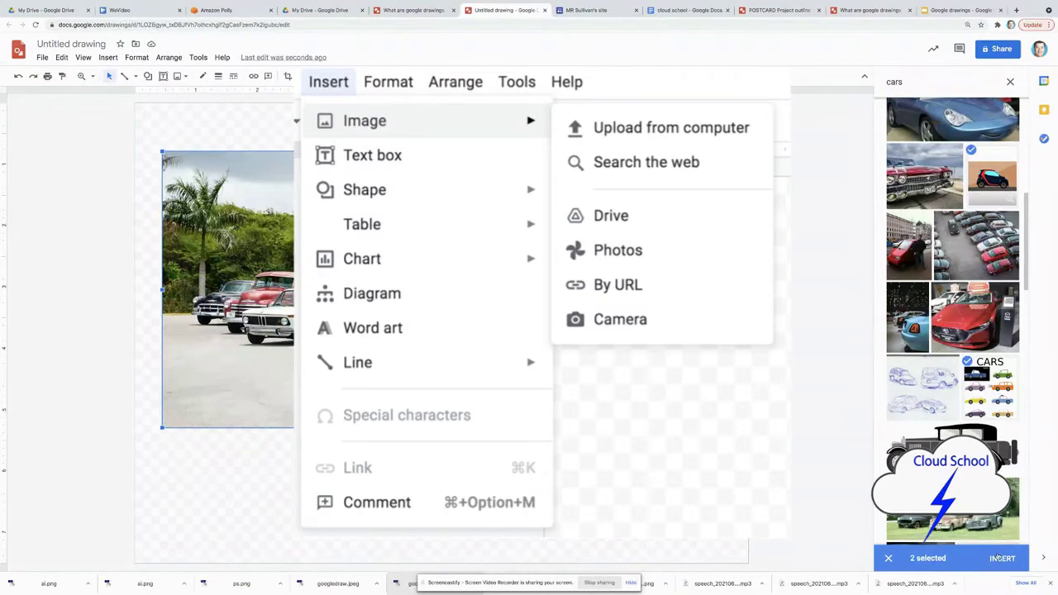
pyautogui.click(1001, 558)
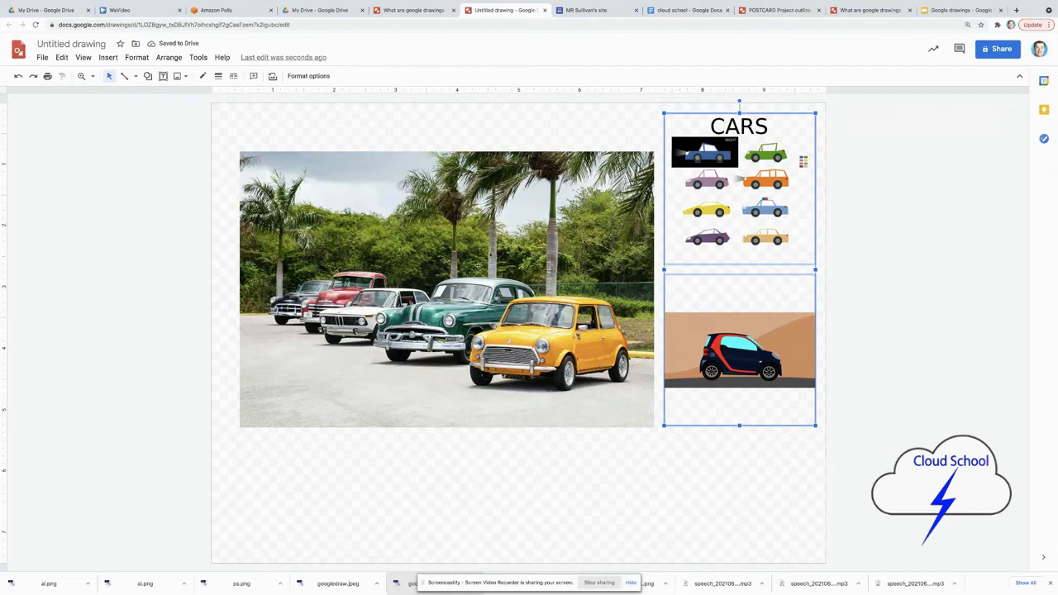
pyautogui.click(460, 168)
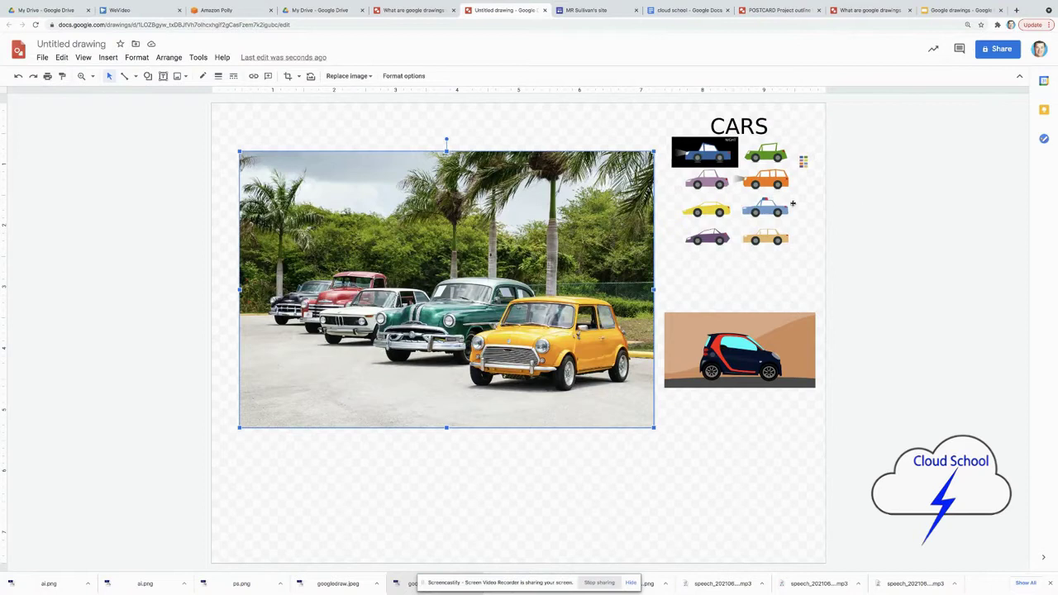
# Shrink the palm-tree cars photo to about half size.
pyautogui.click(745, 203)
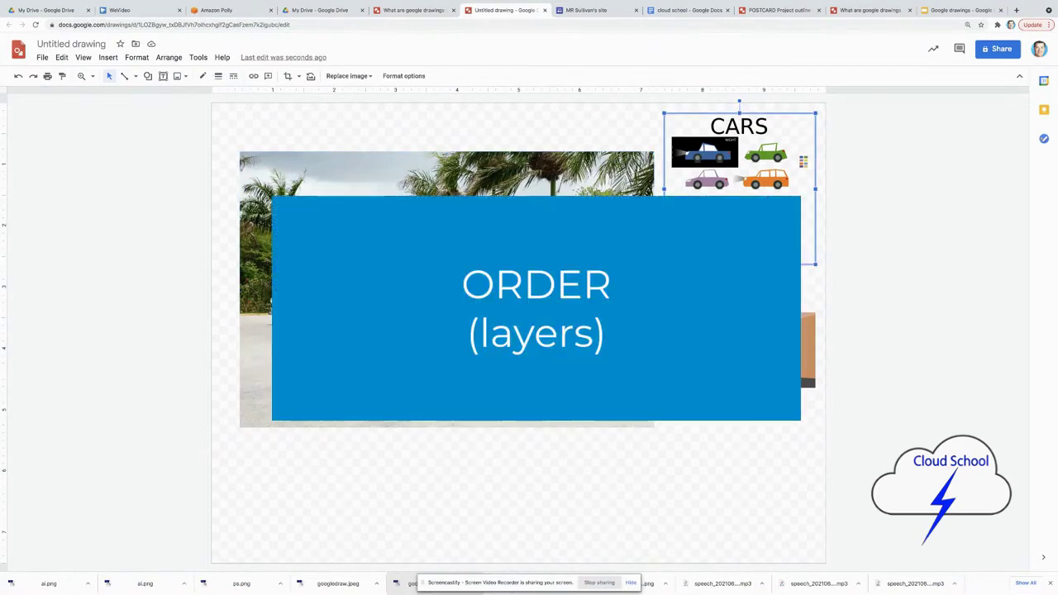
pyautogui.click(447, 173)
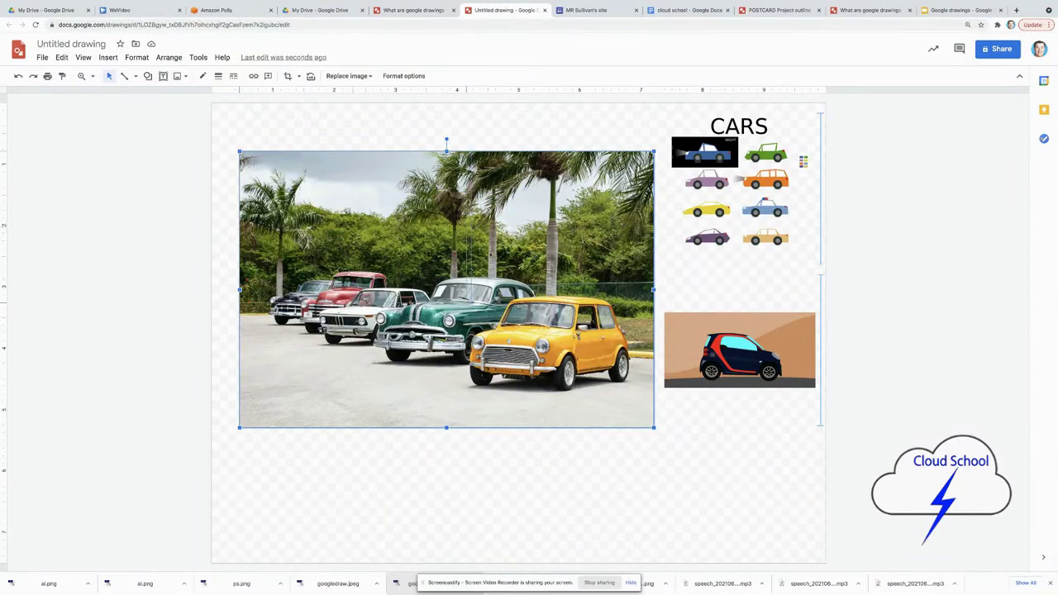
pyautogui.moveTo(653, 427); pyautogui.dragTo(467, 303)
# Move the CARS chart to the canvas centre and enlarge it over the photo's lower right.
pyautogui.click(735, 223)
pyautogui.moveTo(735, 224); pyautogui.dragTo(361, 473)
pyautogui.moveTo(444, 360); pyautogui.dragTo(589, 299)
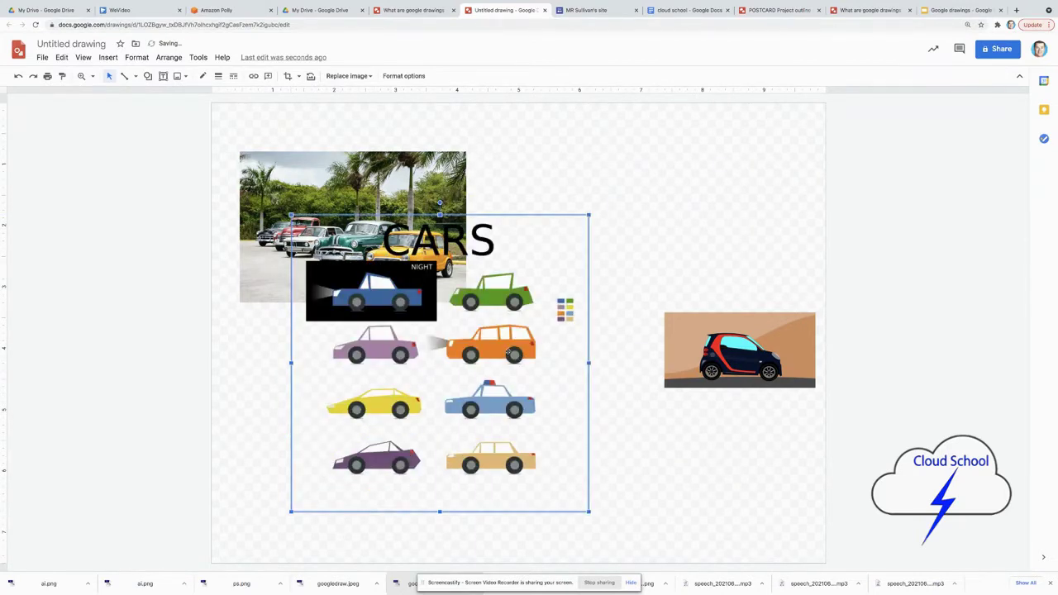
pyautogui.moveTo(508, 353); pyautogui.dragTo(576, 377)
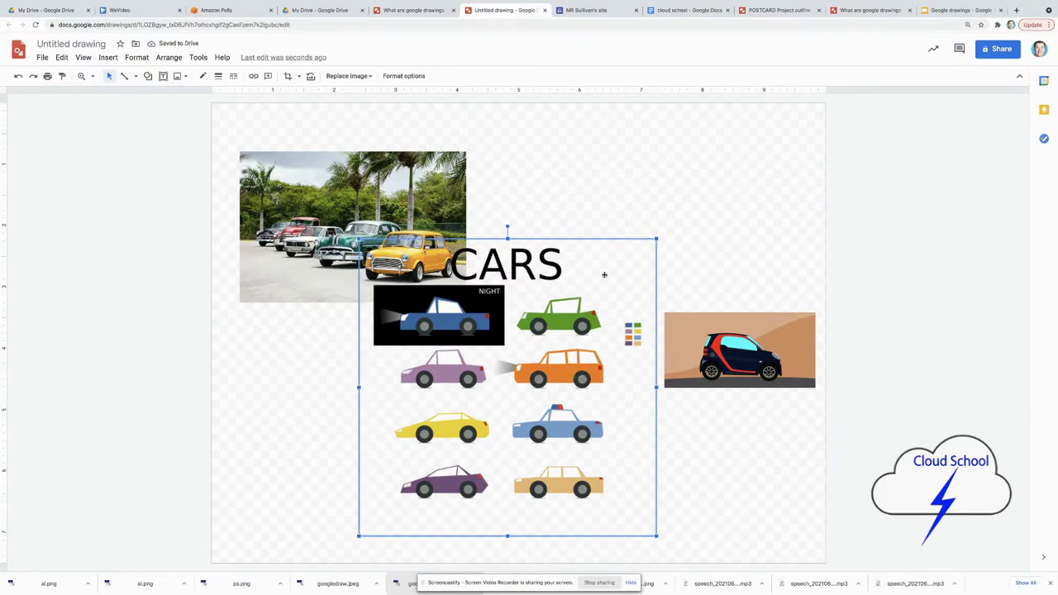
# Draw a rectangle covering the whole canvas and fill it with black.
pyautogui.click(149, 77)
pyautogui.moveTo(175, 95)
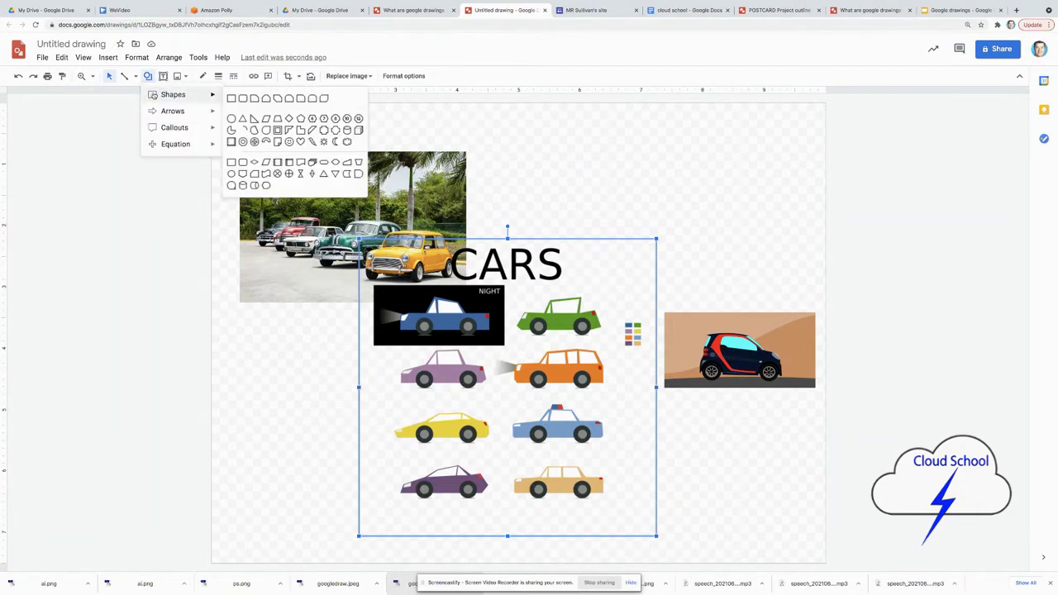
pyautogui.click(229, 98)
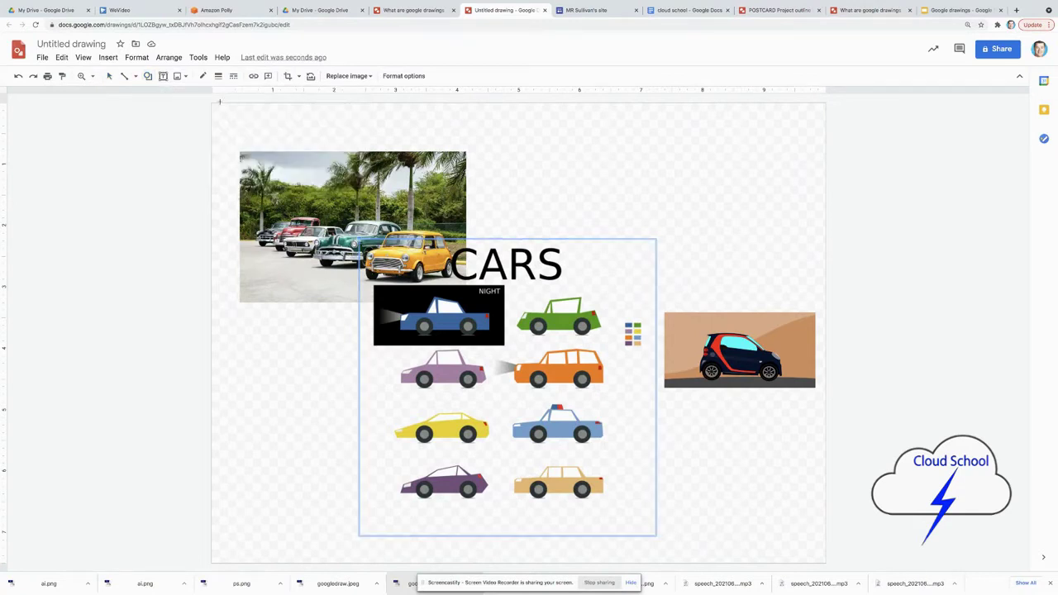
pyautogui.moveTo(212, 103); pyautogui.dragTo(827, 567)
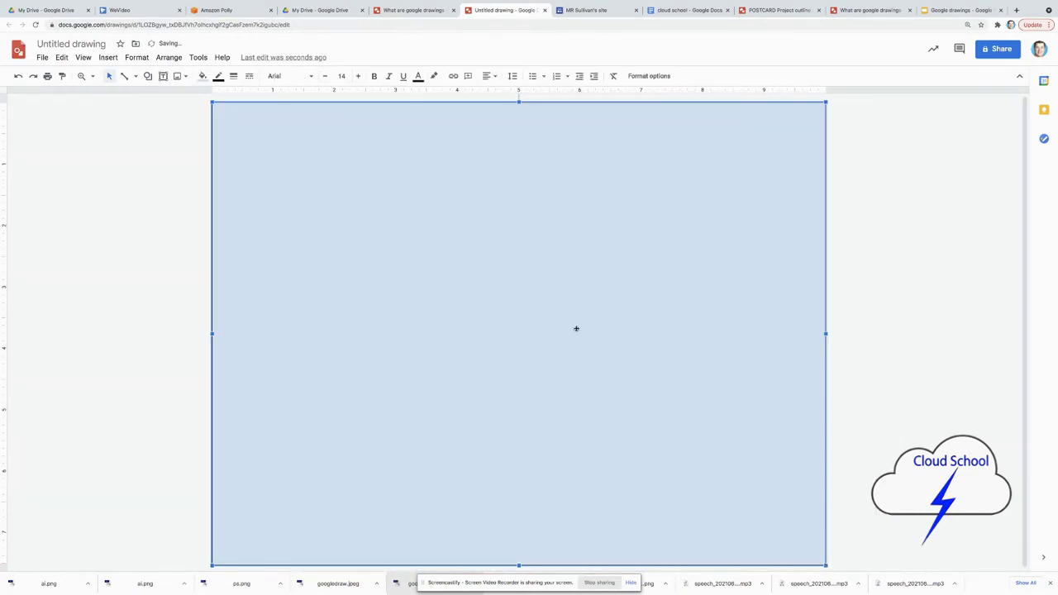
pyautogui.click(204, 76)
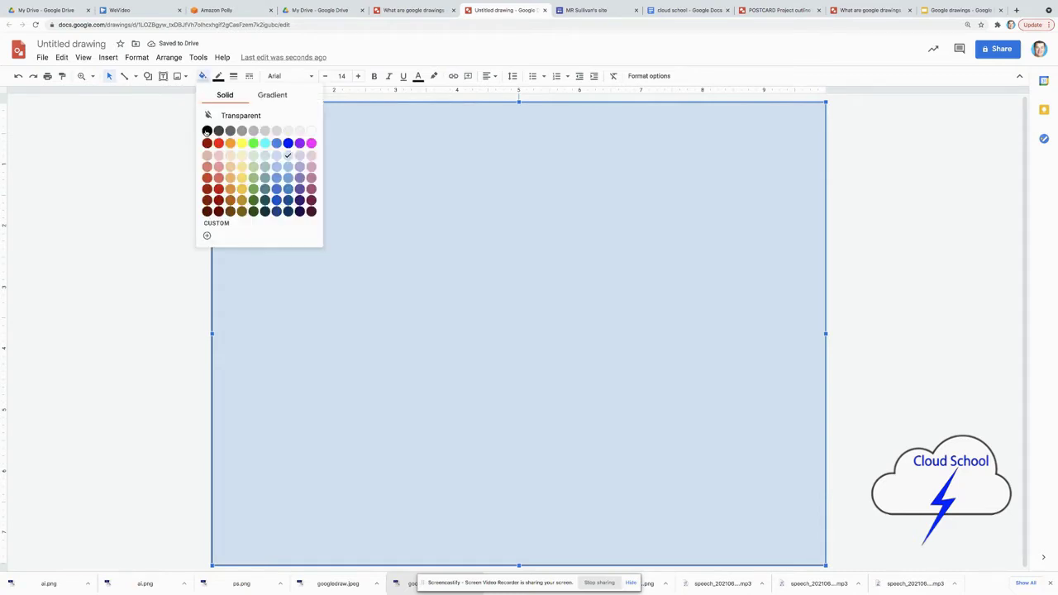
pyautogui.click(207, 131)
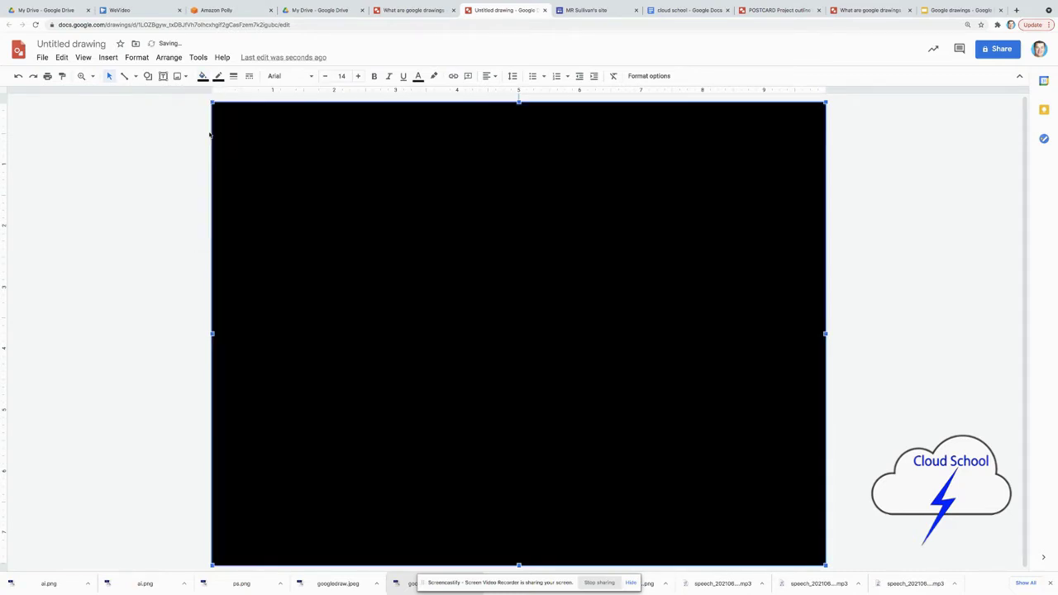
# Send the black rectangle to the back behind all the pictures.
pyautogui.rightClick(275, 146)
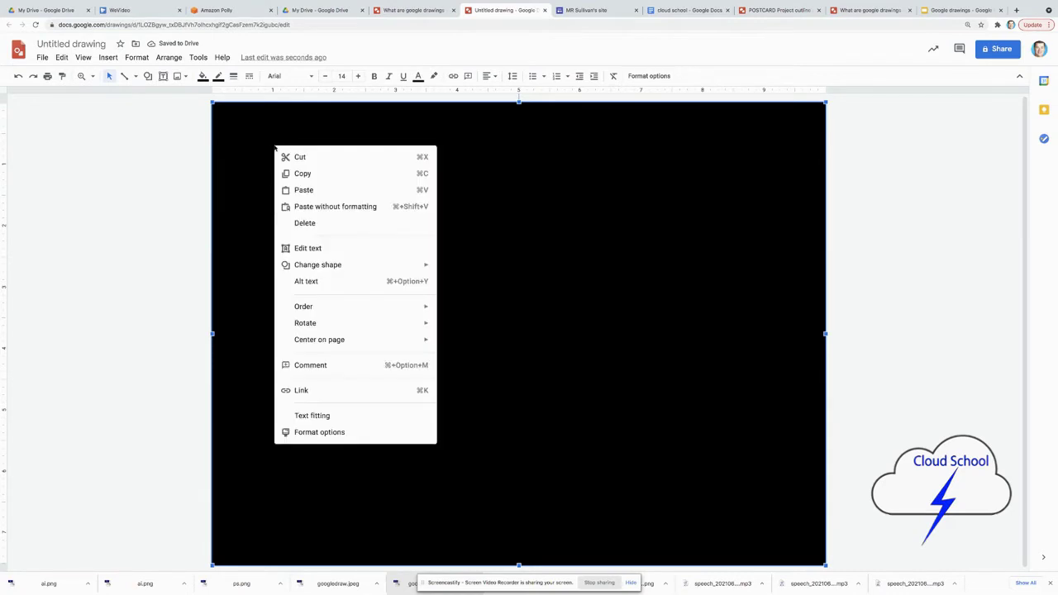
pyautogui.moveTo(323, 307)
pyautogui.click(166, 58)
pyautogui.moveTo(172, 76)
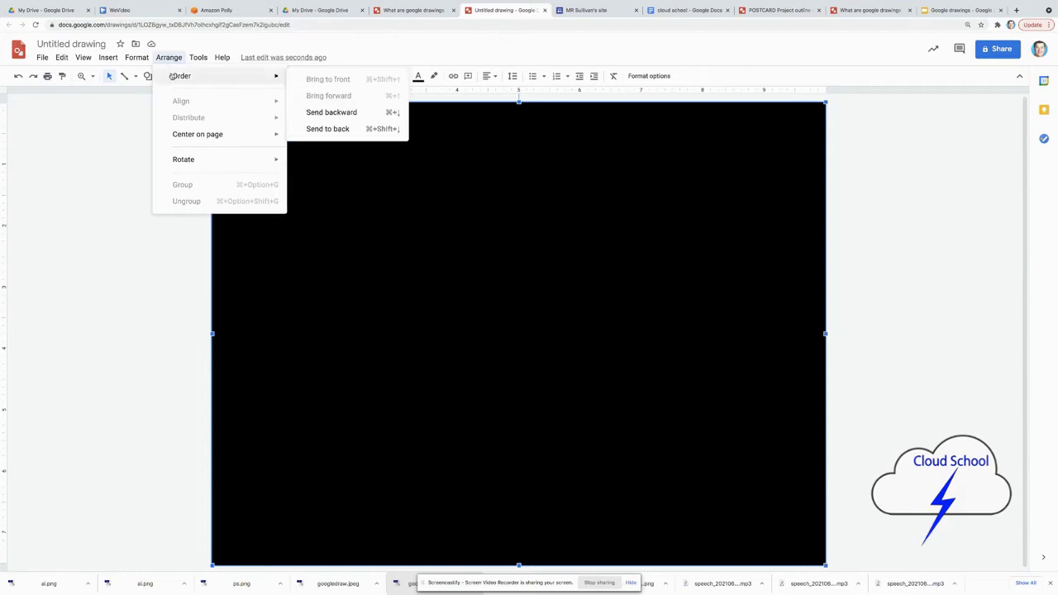
pyautogui.click(313, 132)
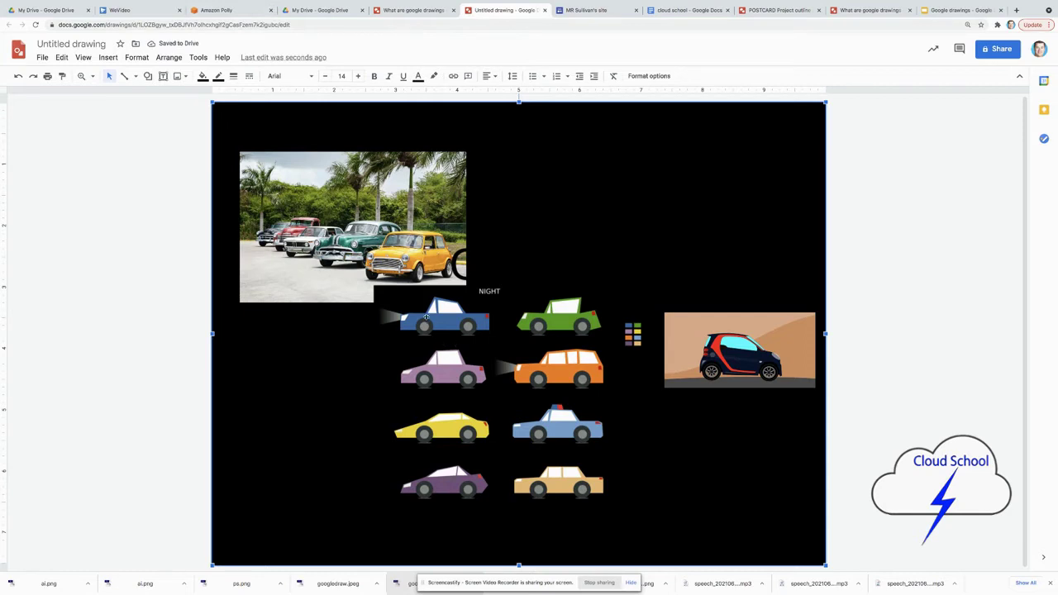
# Move the cars group up and right, then group the small car image with its rounded frame.
pyautogui.moveTo(436, 323); pyautogui.dragTo(533, 256)
pyautogui.click(343, 383)
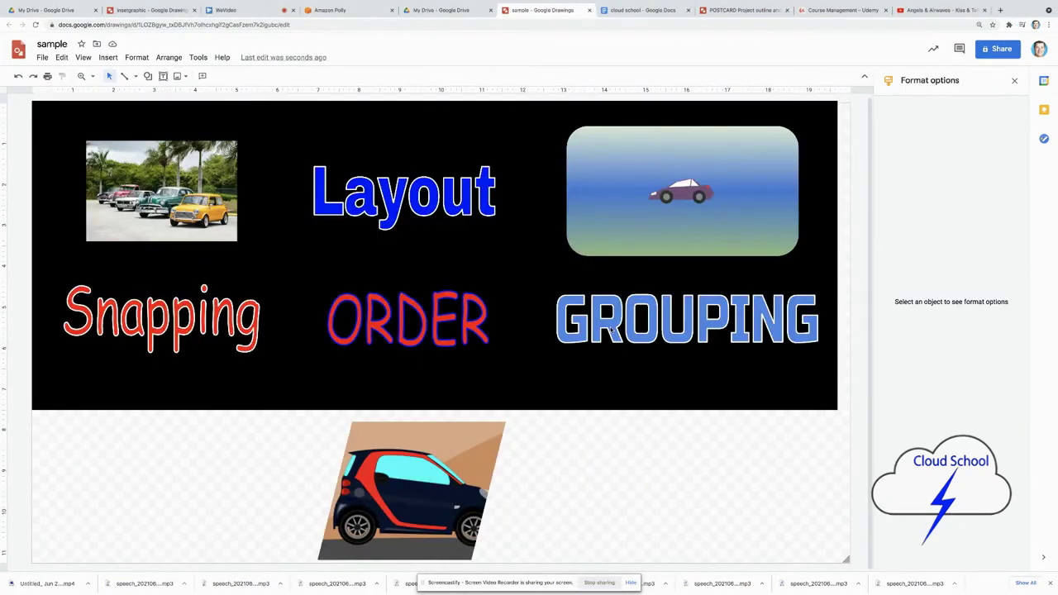
pyautogui.click(611, 329)
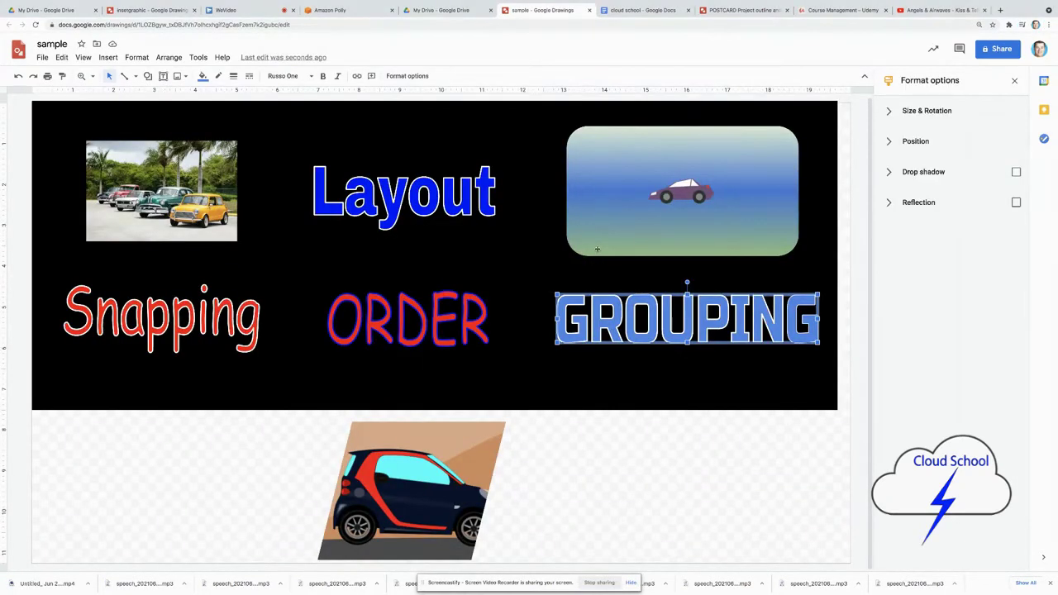
pyautogui.click(597, 249)
pyautogui.click(676, 196)
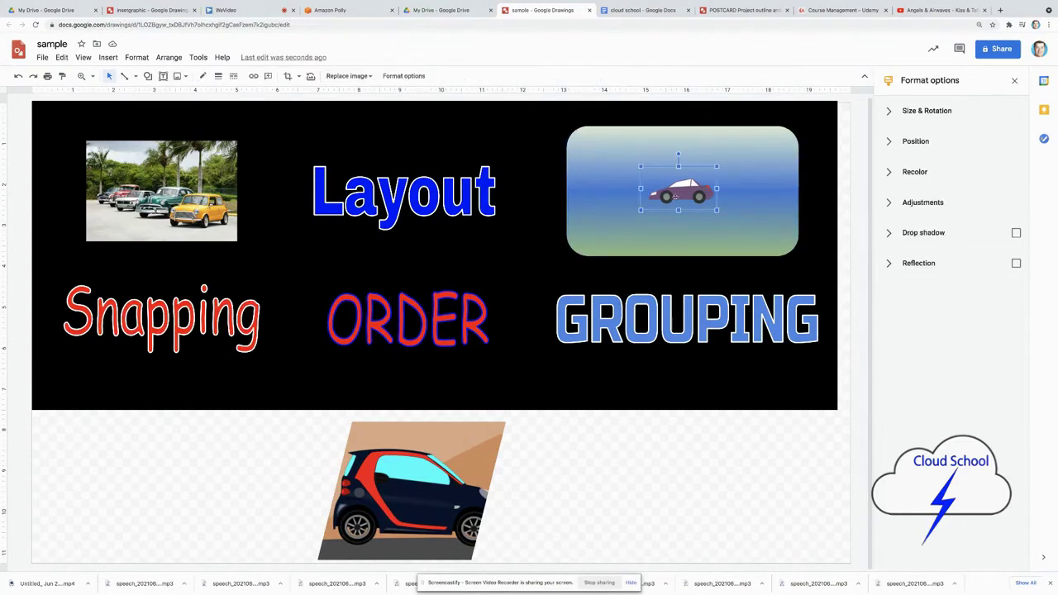
pyautogui.click(592, 205)
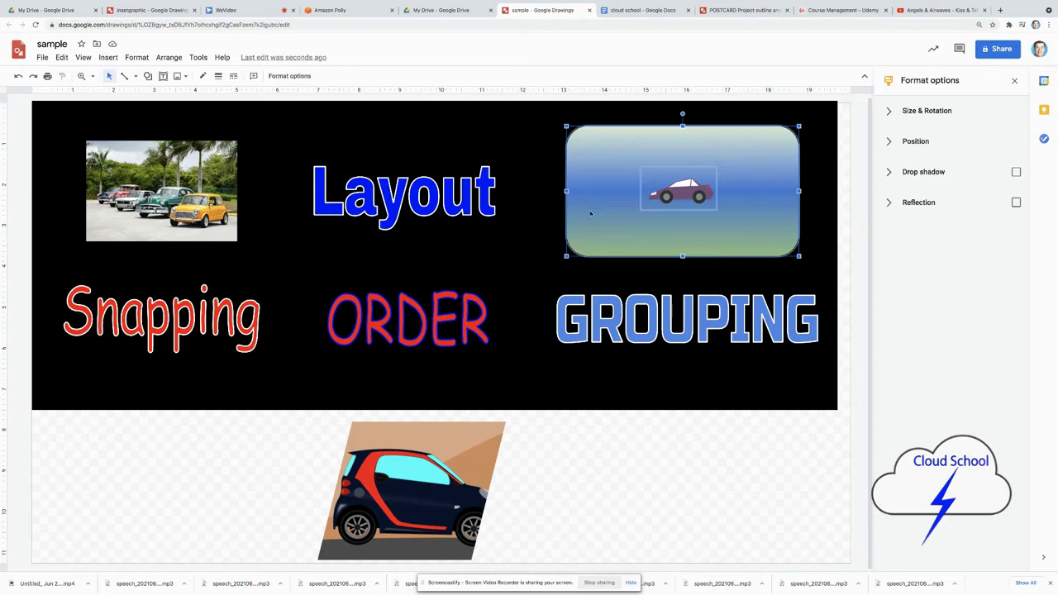
pyautogui.rightClick(616, 206)
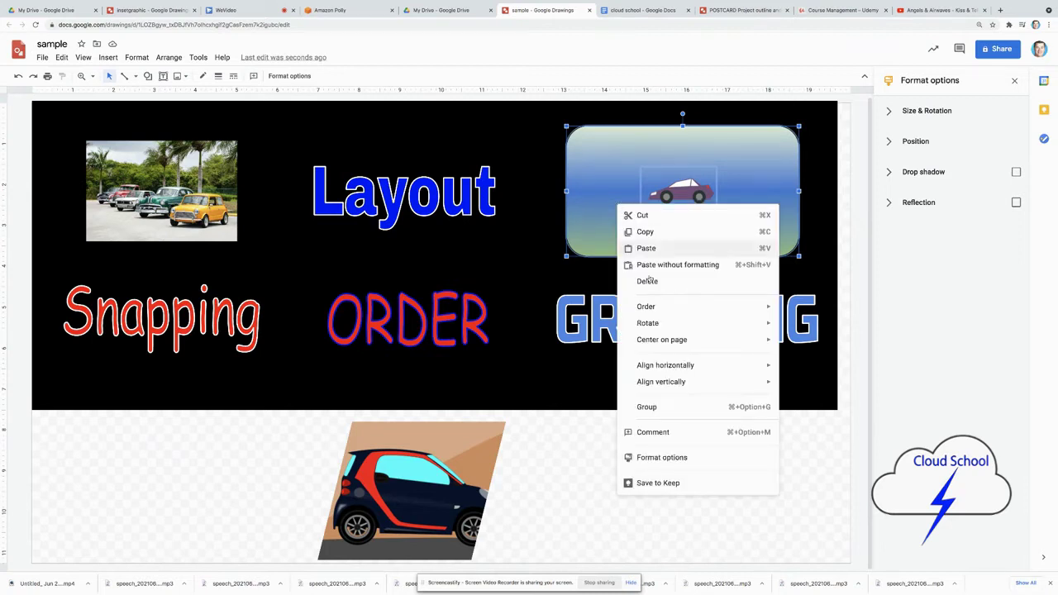
pyautogui.click(670, 405)
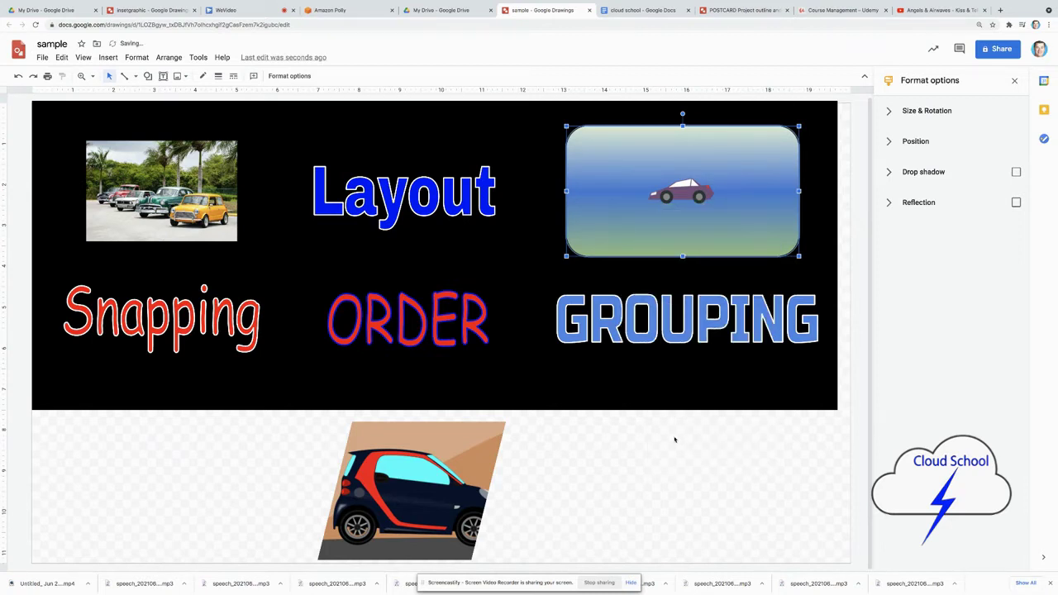
# Nudge and resize the grouped car picture from its lower-left corner.
pyautogui.click(675, 440)
pyautogui.moveTo(693, 243)
pyautogui.mouseDown()
pyautogui.moveTo(693, 255)
pyautogui.moveTo(693, 231)
pyautogui.mouseUp()
pyautogui.moveTo(547, 265); pyautogui.dragTo(566, 252)
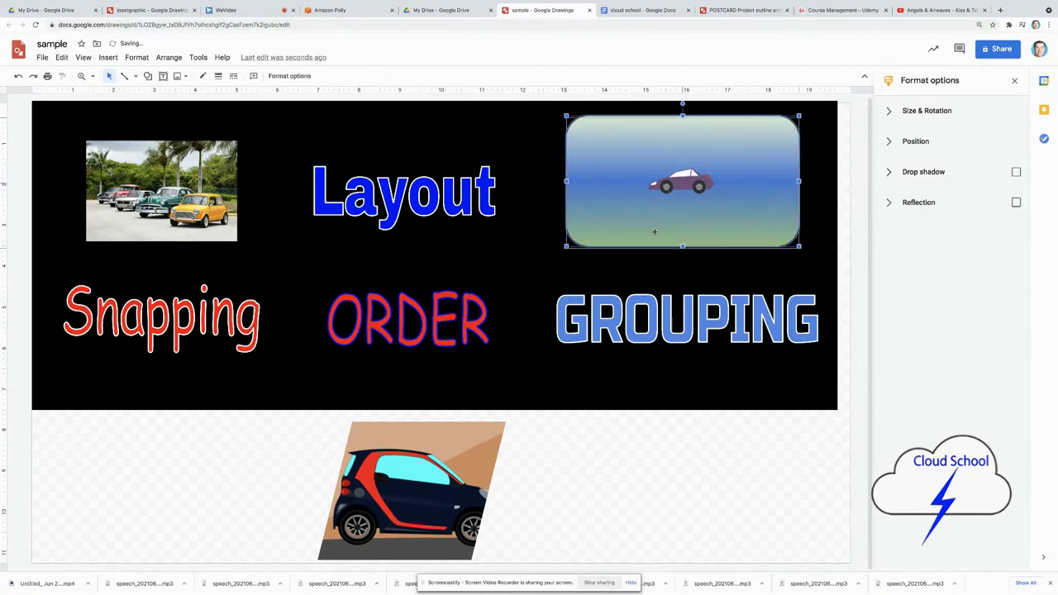
pyautogui.rightClick(653, 230)
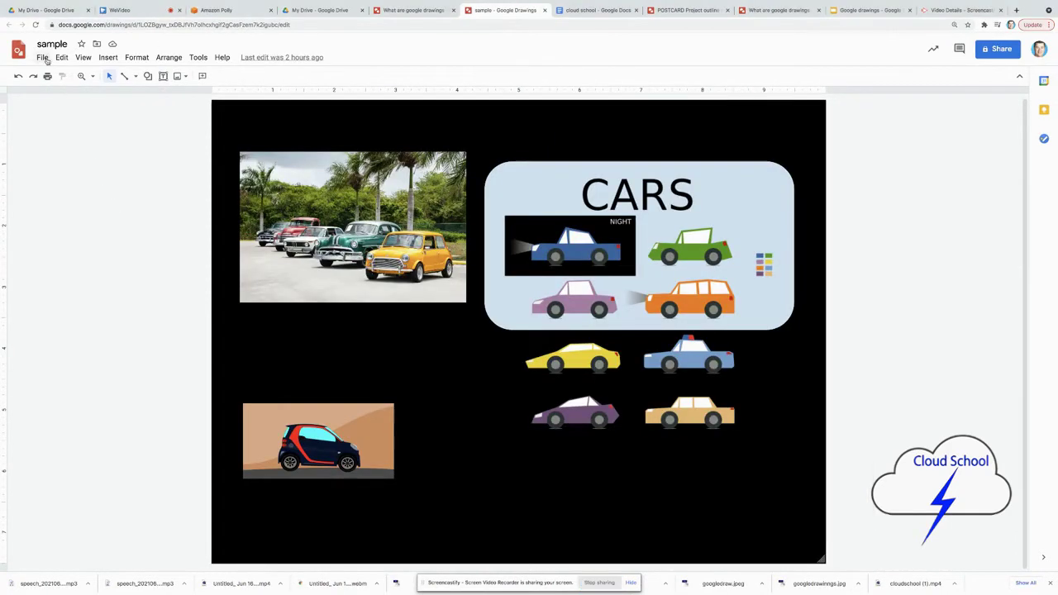
# Set a custom page size of 1920 × 1080 pixels in Page setup.
pyautogui.click(43, 58)
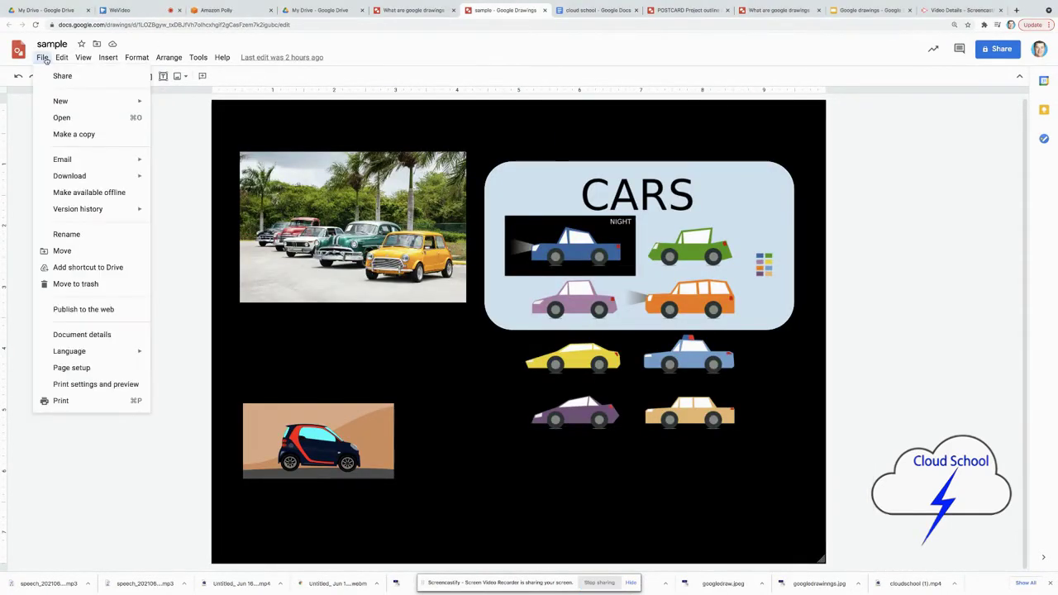
pyautogui.click(74, 368)
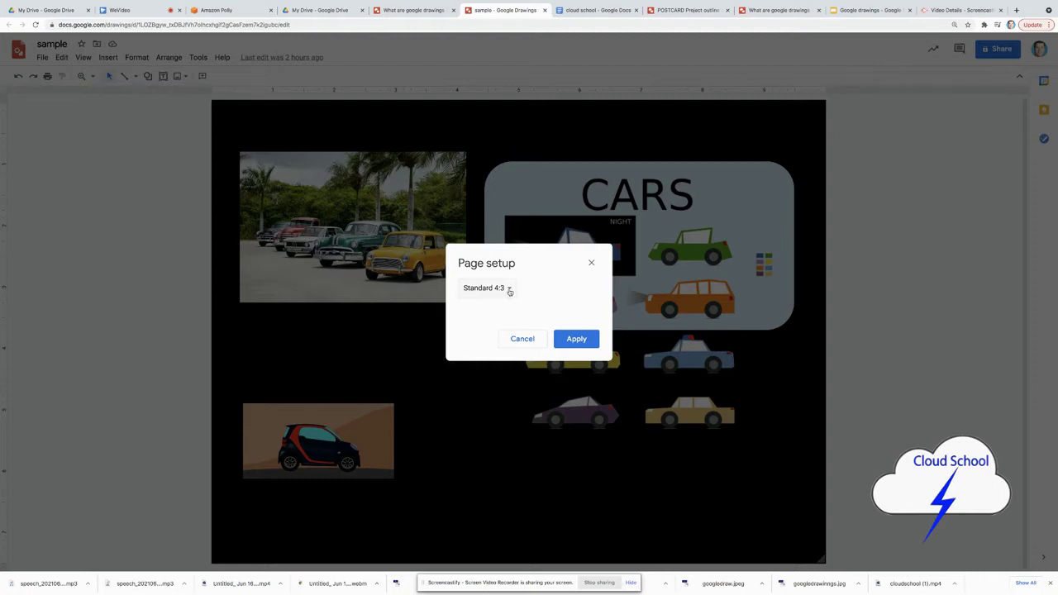
pyautogui.click(509, 289)
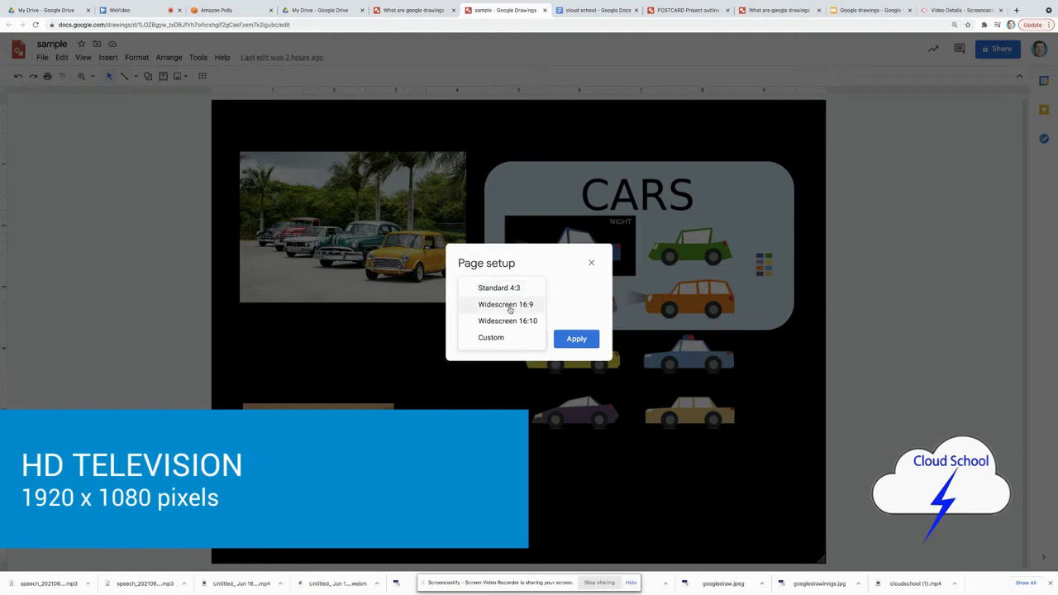
pyautogui.click(497, 343)
pyautogui.click(580, 321)
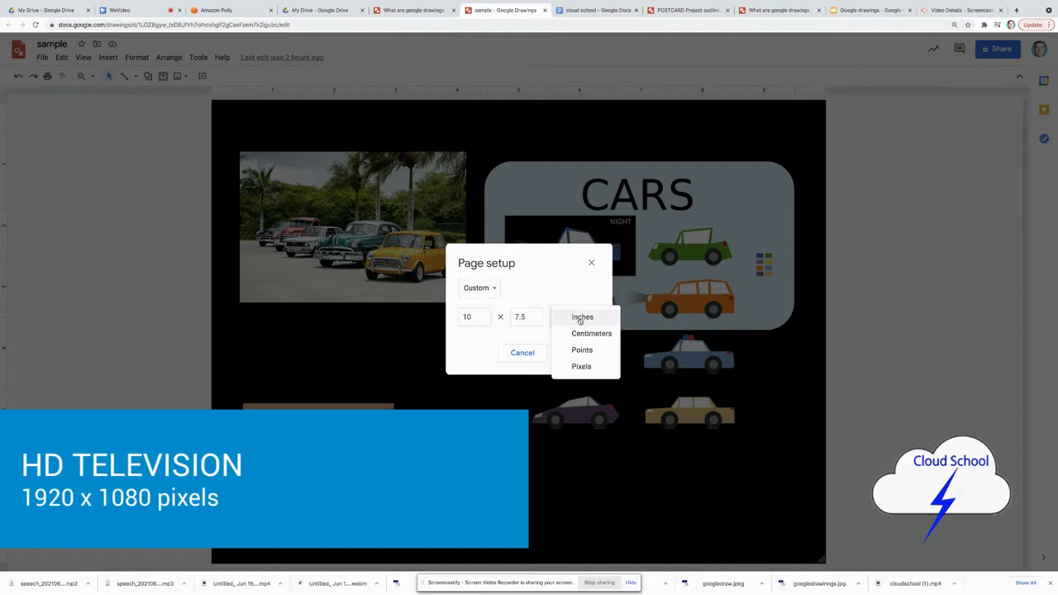
pyautogui.click(581, 366)
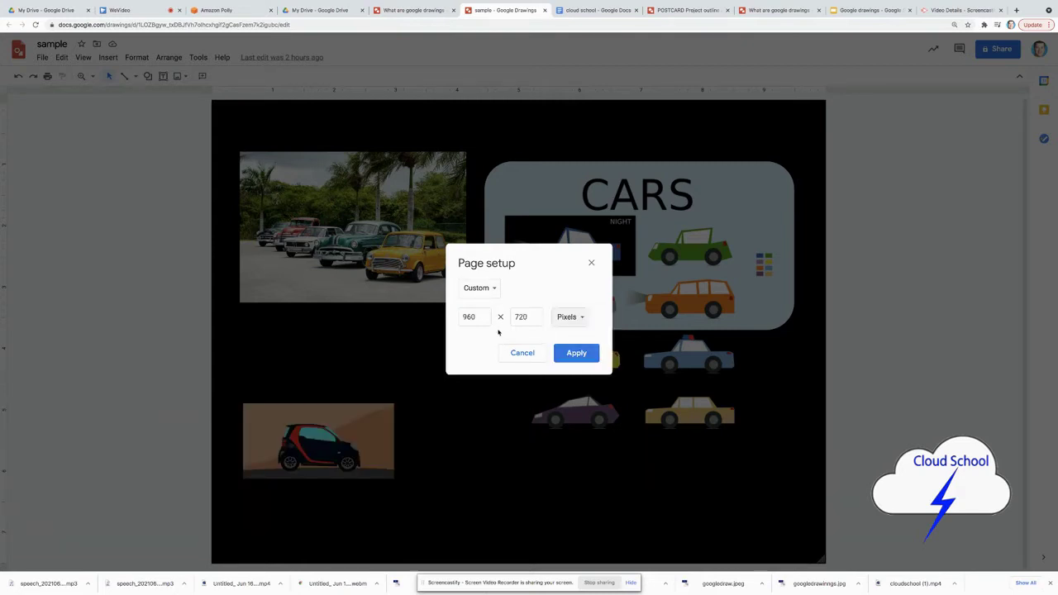
pyautogui.doubleClick(468, 317)
pyautogui.write('192')
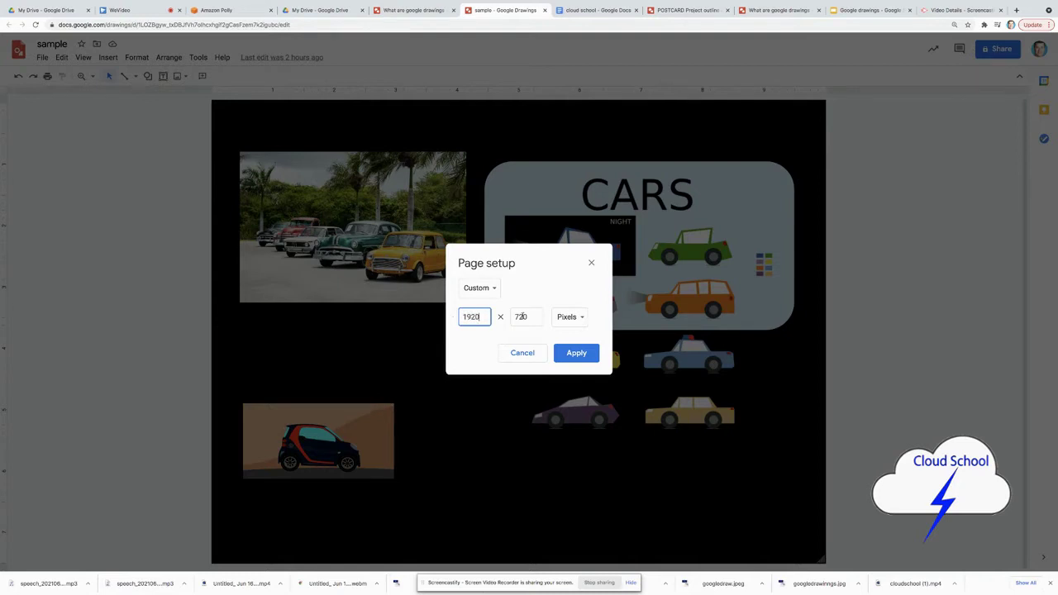
pyautogui.press('Tab')
pyautogui.write('10')
pyautogui.click(557, 354)
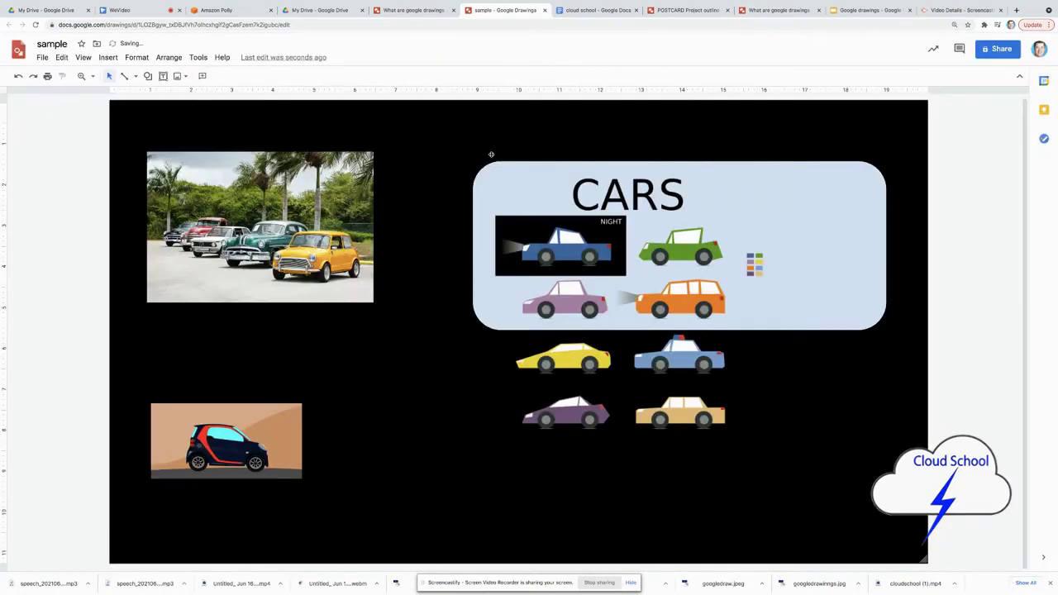
# Undo the page resize and cut all the car artwork off the page.
pyautogui.click(61, 58)
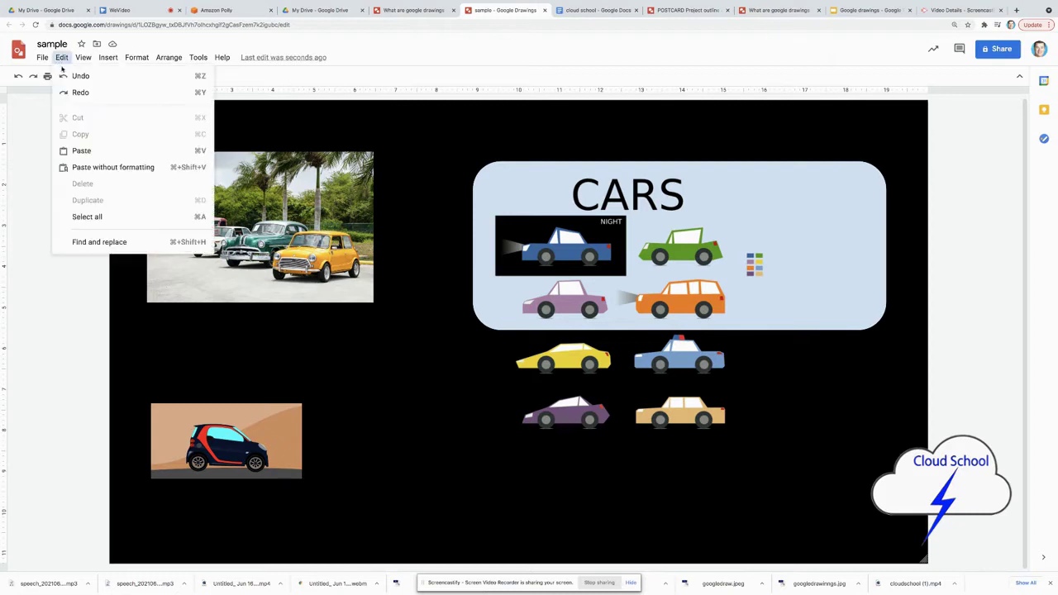
pyautogui.click(65, 76)
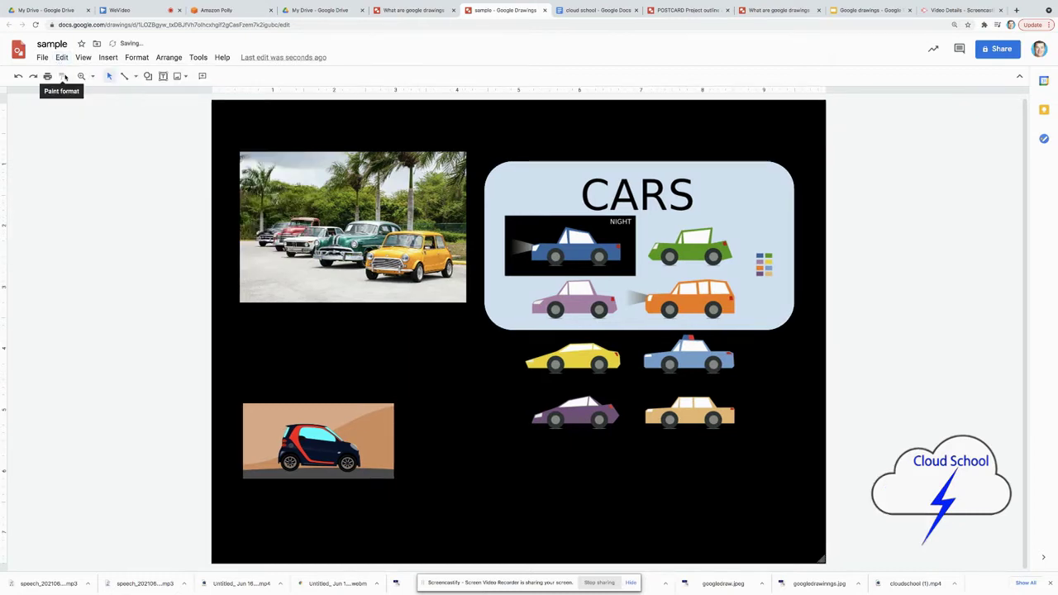
pyautogui.moveTo(114, 131)
pyautogui.mouseDown()
pyautogui.moveTo(662, 510)
pyautogui.moveTo(869, 508)
pyautogui.mouseUp()
pyautogui.click(62, 57)
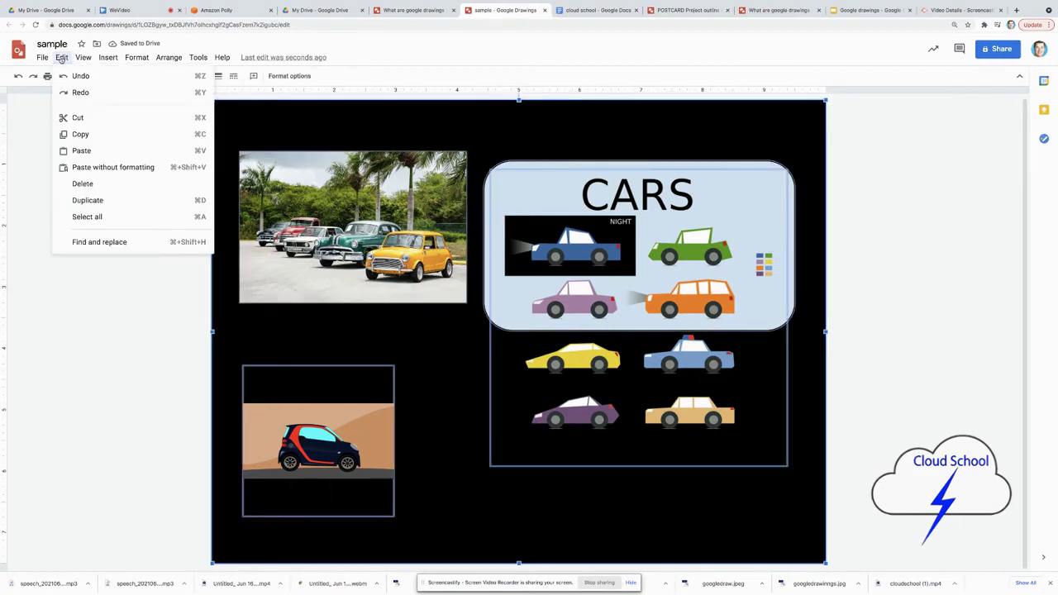
pyautogui.click(79, 117)
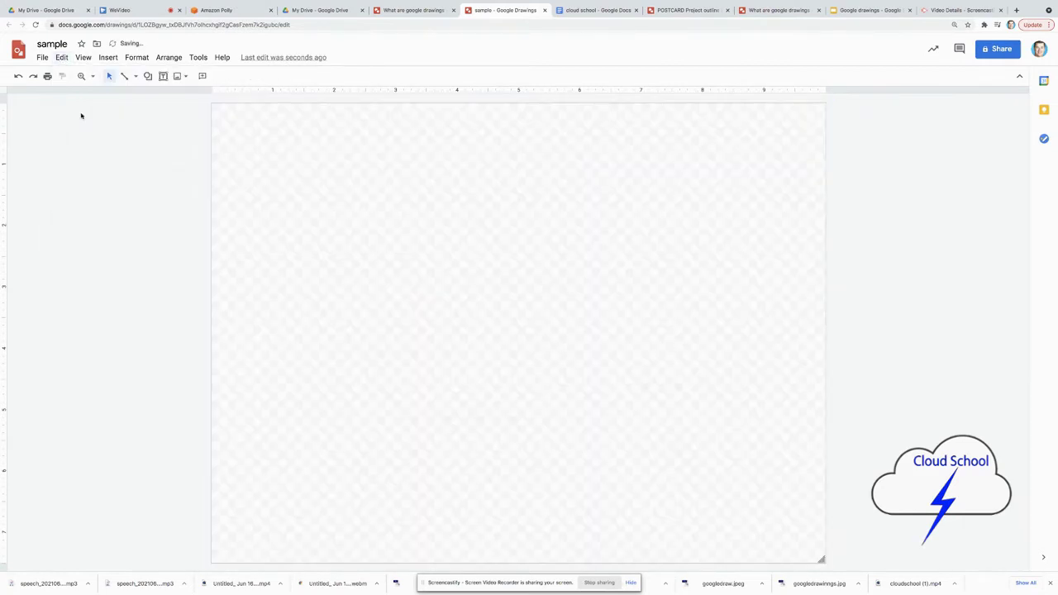
# Set the empty page to a custom 1920 × 1080 pixel size.
pyautogui.click(43, 58)
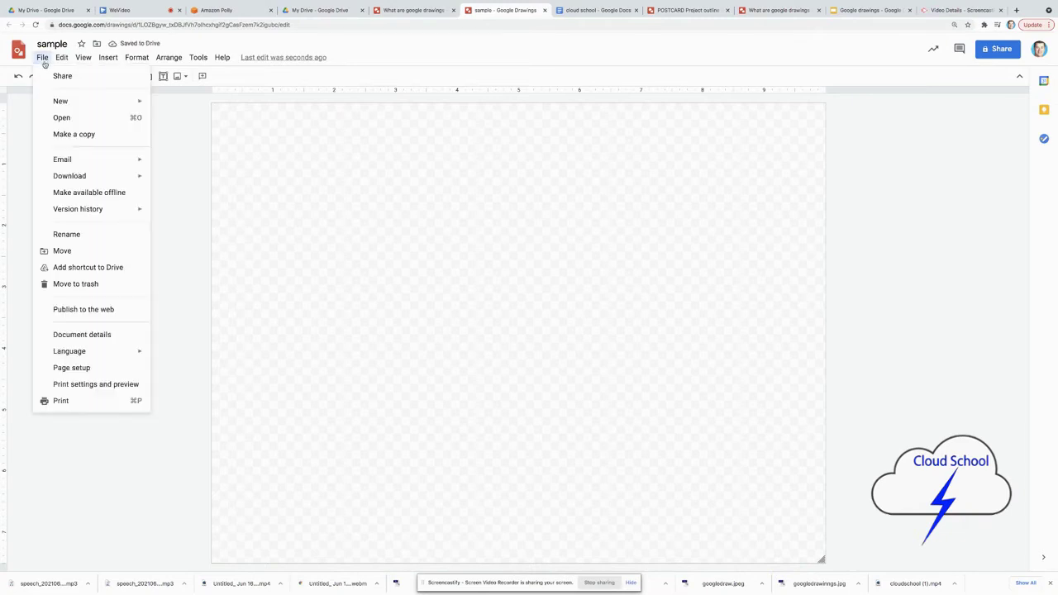
pyautogui.click(132, 366)
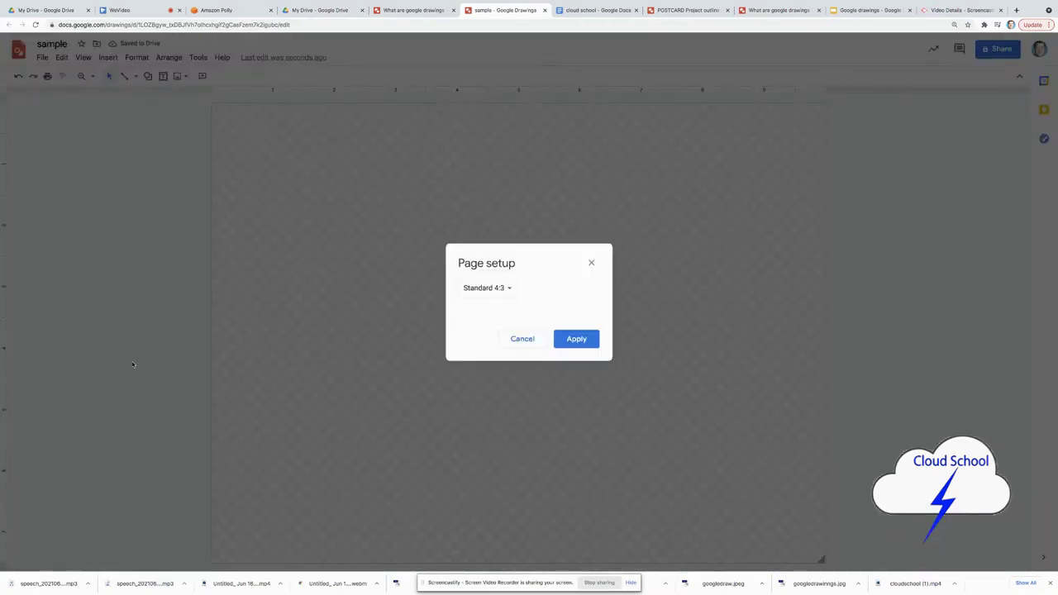
pyautogui.click(506, 288)
pyautogui.click(508, 340)
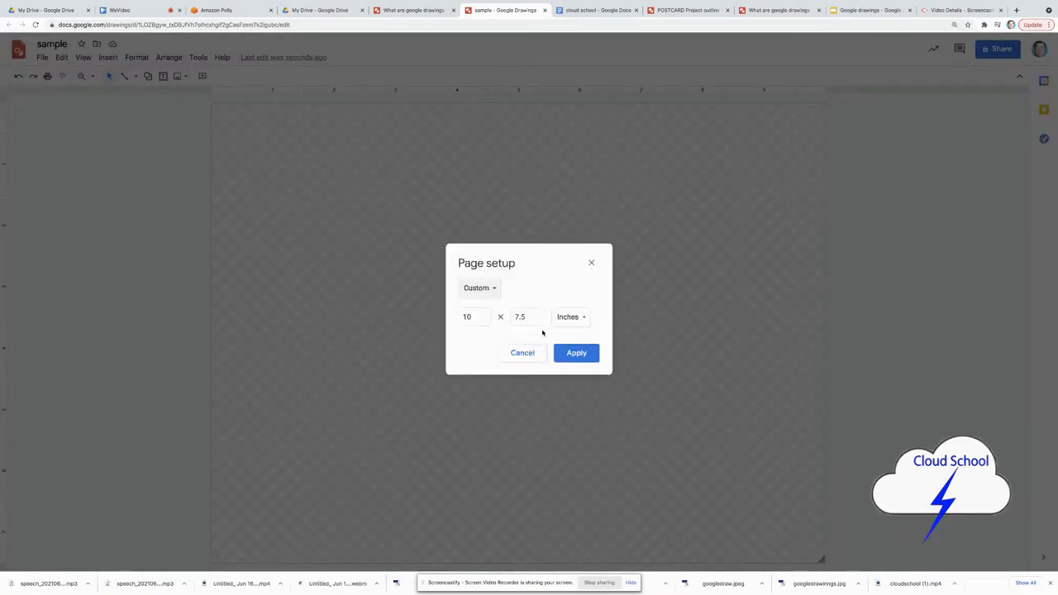
pyautogui.click(578, 319)
pyautogui.click(580, 369)
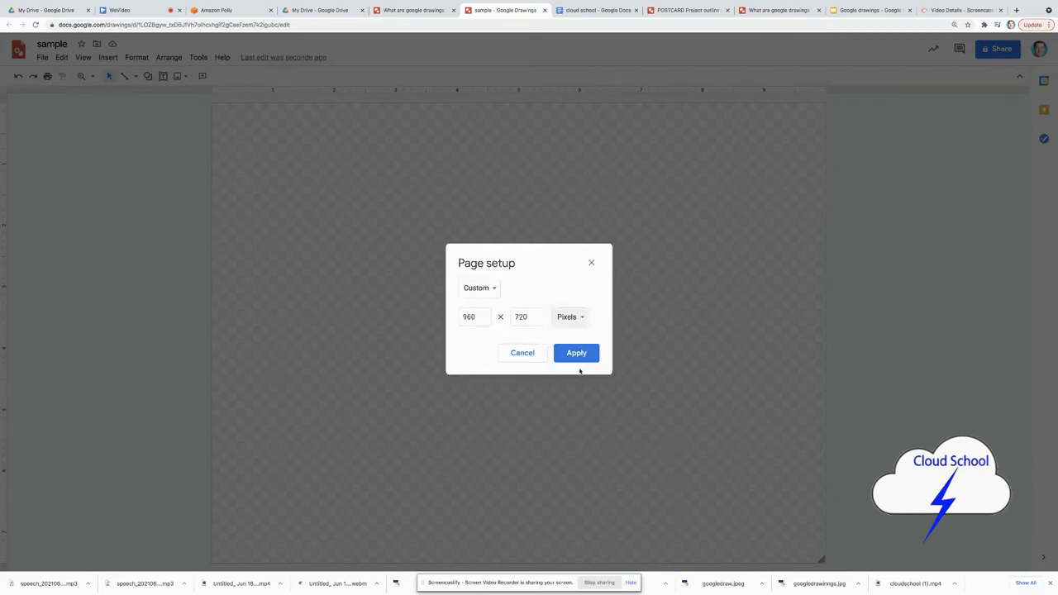
pyautogui.doubleClick(487, 318)
pyautogui.write('192')
pyautogui.doubleClick(531, 317)
pyautogui.write('1')
pyautogui.click(572, 354)
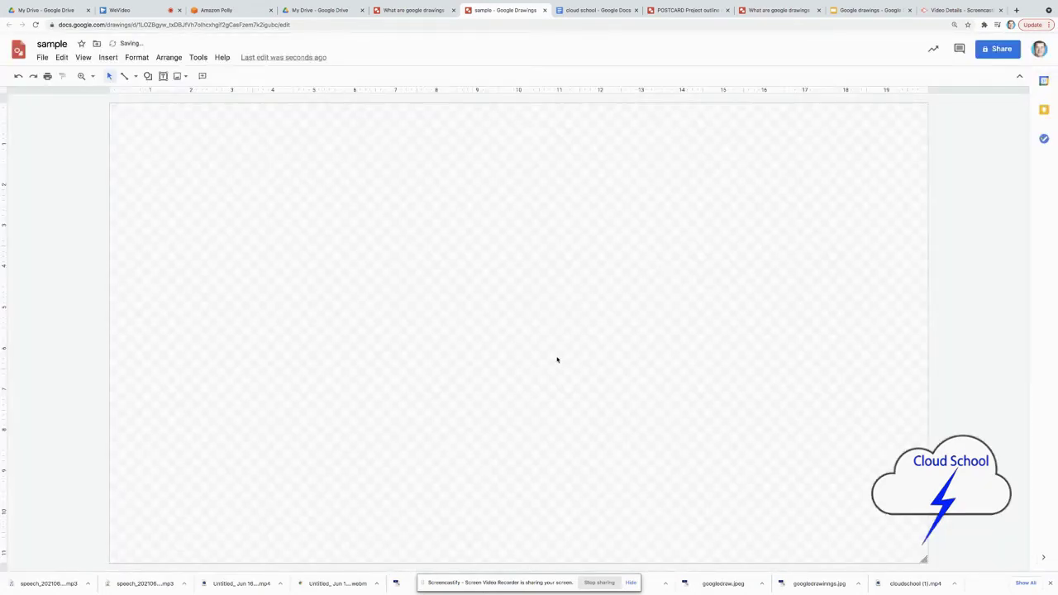
# Paste the car artwork back and stretch the group wider to the right.
pyautogui.hotkey('ctrl', 'v')
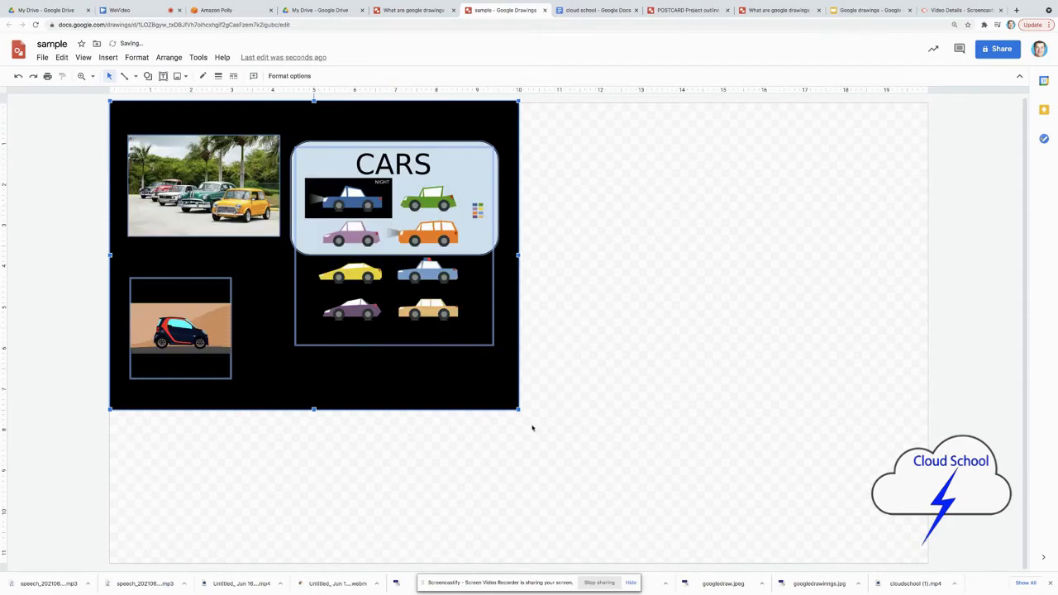
pyautogui.click(521, 432)
pyautogui.click(510, 406)
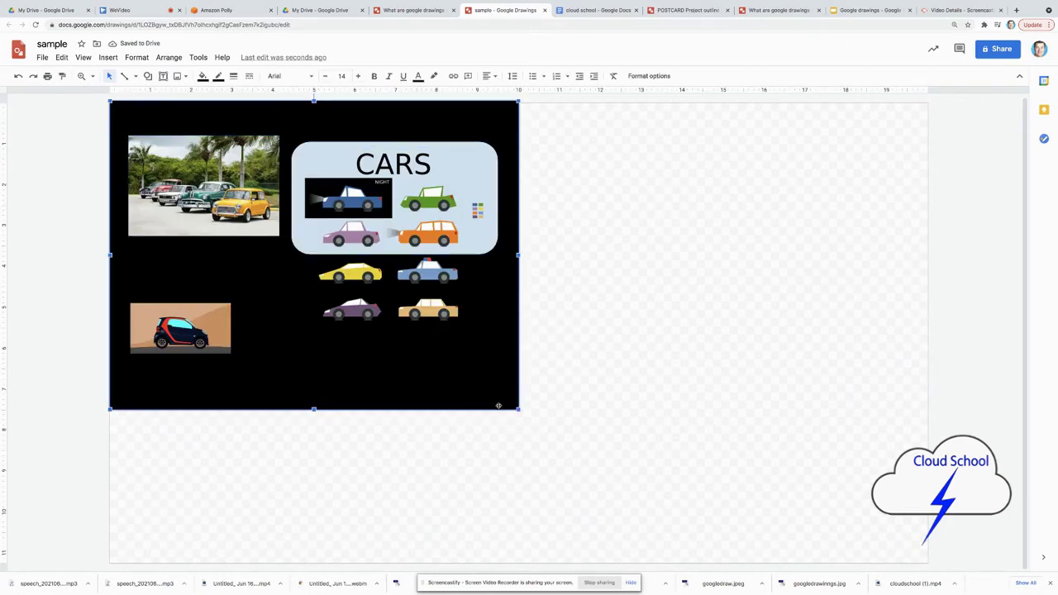
pyautogui.moveTo(519, 256); pyautogui.dragTo(915, 250)
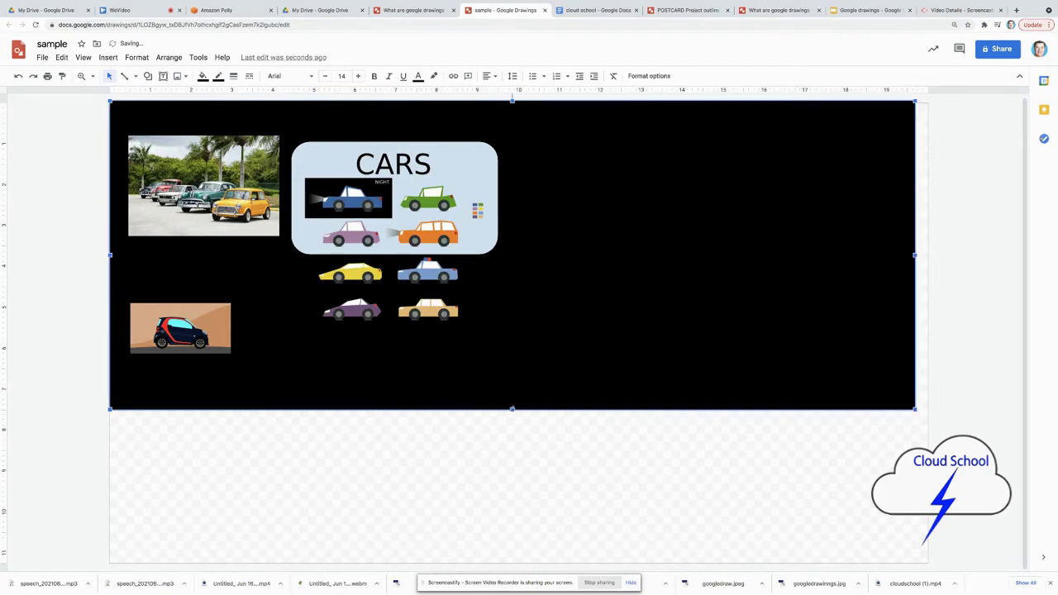
# Move the CARS group beside the Cloud School logo and the small car photo below the background.
pyautogui.click(461, 502)
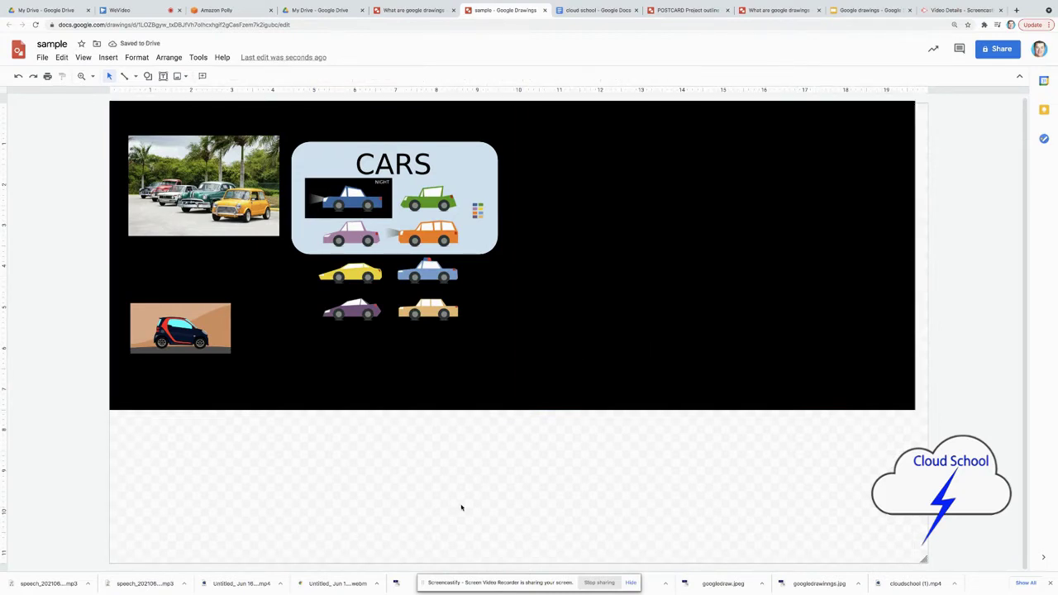
pyautogui.click(392, 199)
pyautogui.moveTo(392, 199); pyautogui.dragTo(786, 406)
pyautogui.click(180, 328)
pyautogui.moveTo(181, 328); pyautogui.dragTo(189, 482)
pyautogui.click(394, 169)
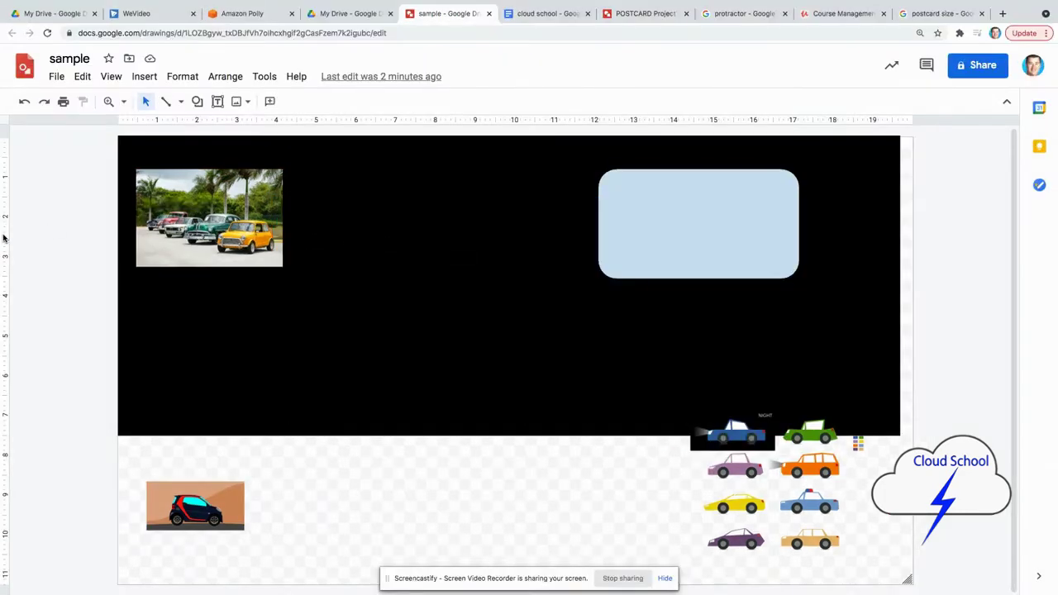
# Add a vertical guide near 4.15 and a horizontal guide near 3.25, then show the View > Guides options.
pyautogui.moveTo(9, 240); pyautogui.dragTo(281, 256)
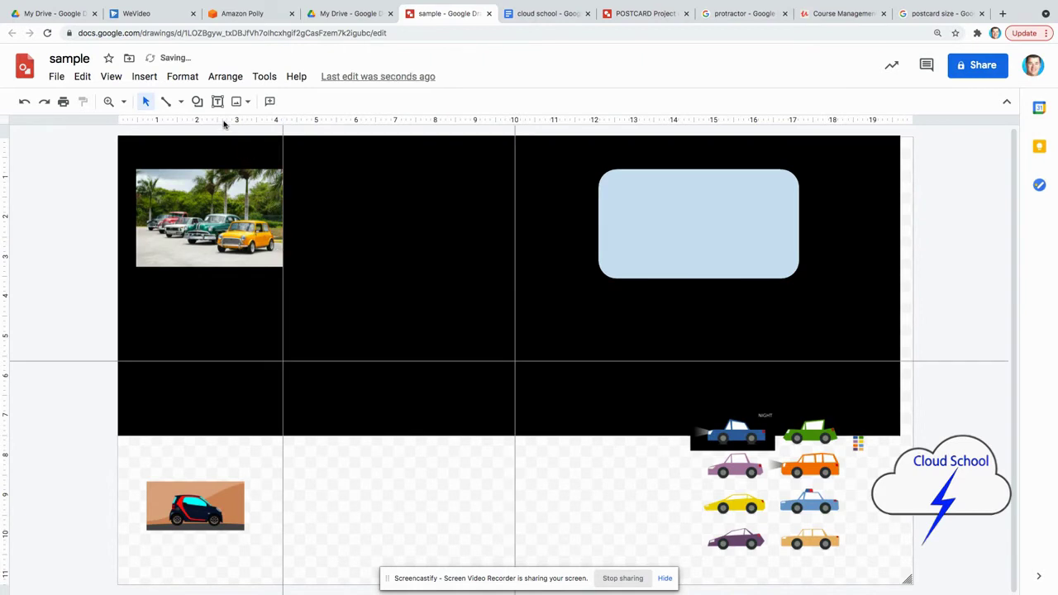
pyautogui.moveTo(223, 130); pyautogui.dragTo(230, 270)
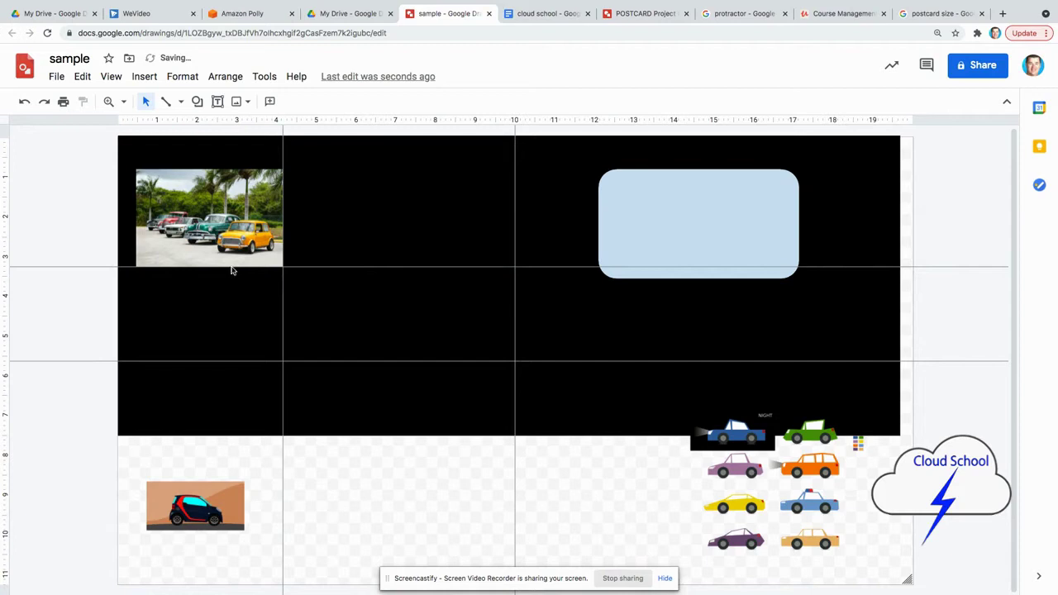
pyautogui.click(111, 76)
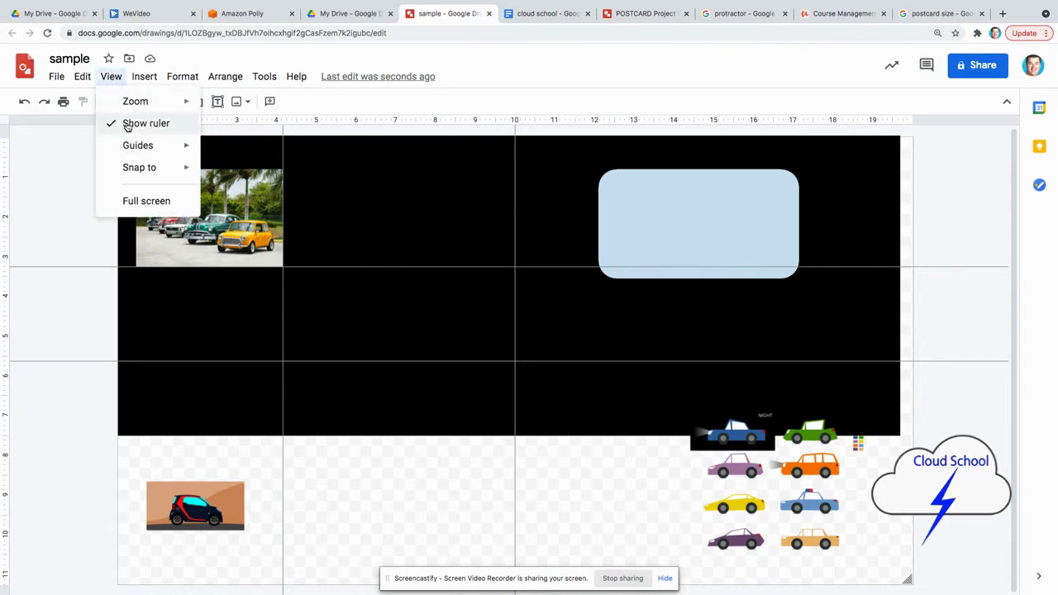
pyautogui.moveTo(129, 143)
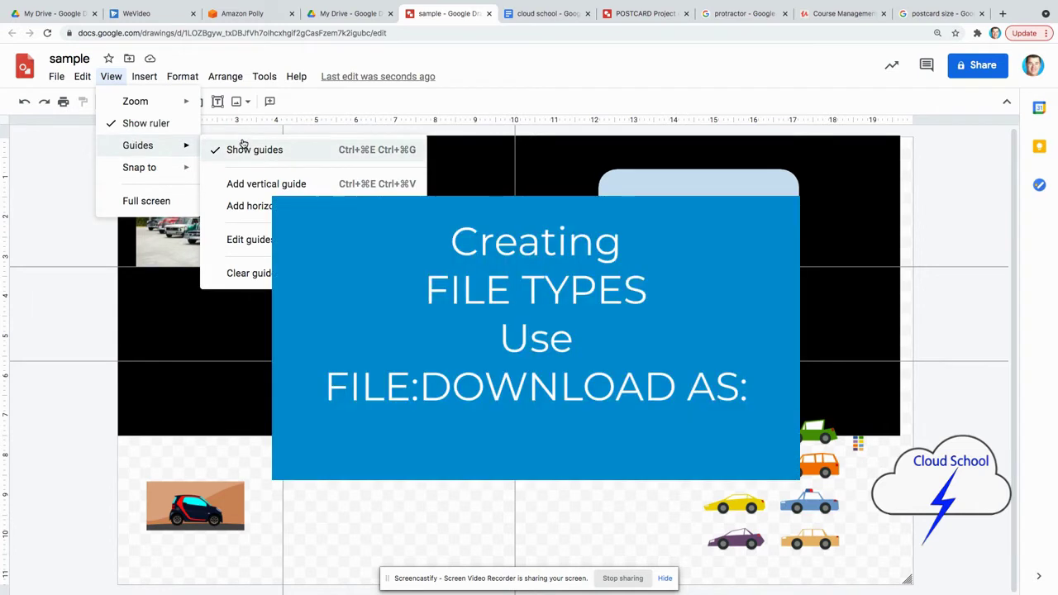
# Turn off Show guides and download the drawing as a PNG image (.png).
pyautogui.click(243, 147)
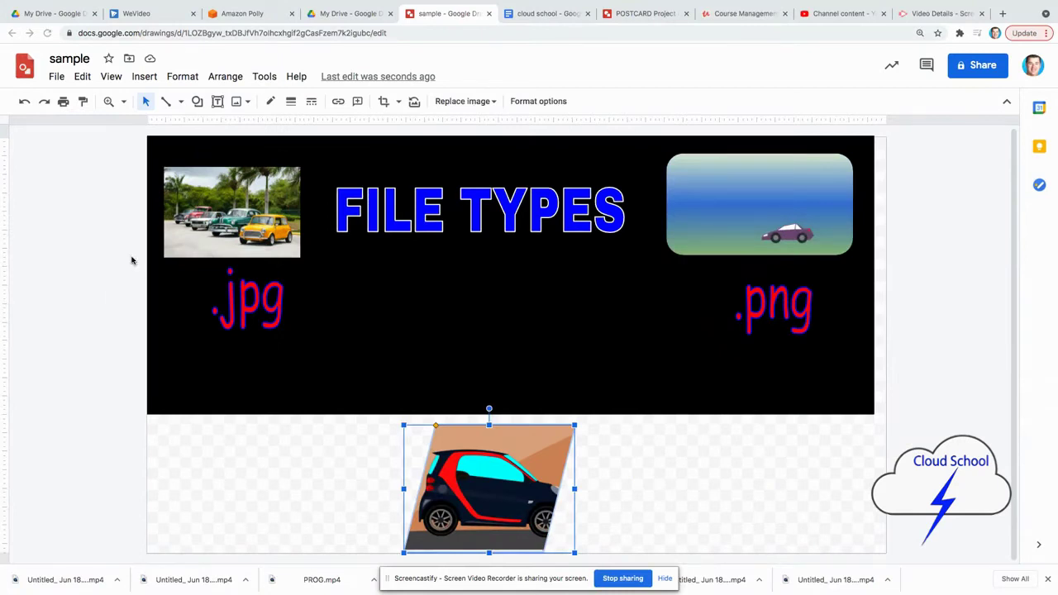
pyautogui.click(56, 77)
pyautogui.moveTo(123, 239)
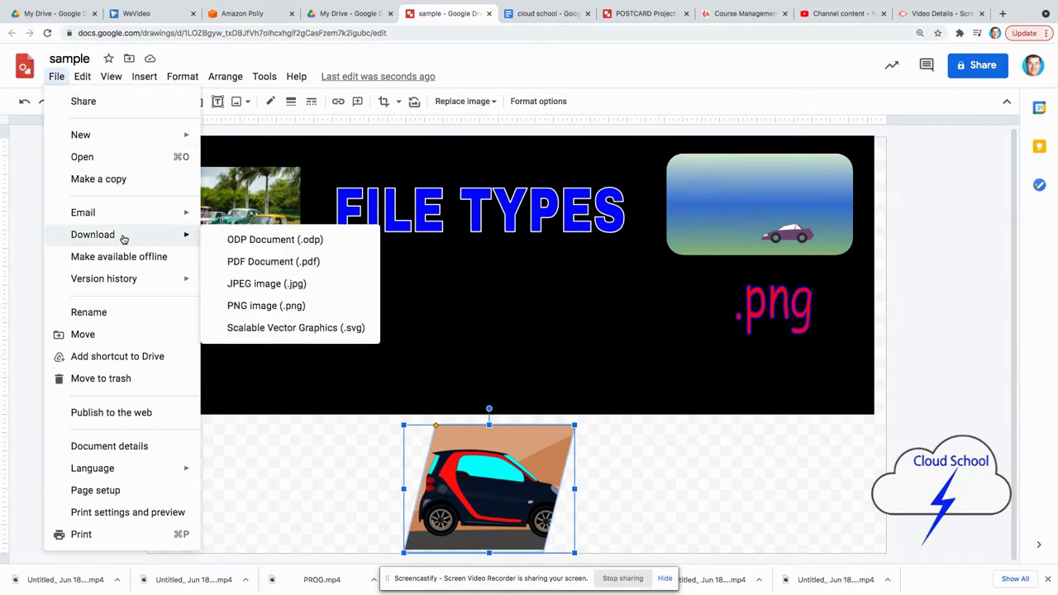
pyautogui.click(279, 306)
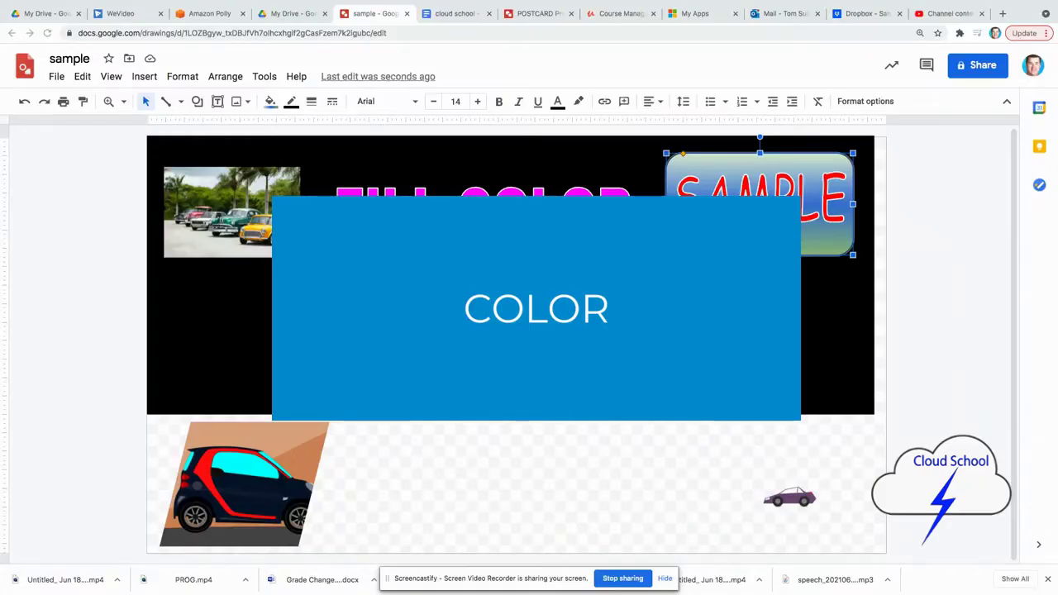
# Try a green fill on the FILL COLOR word art, then return it to magenta.
pyautogui.click(426, 224)
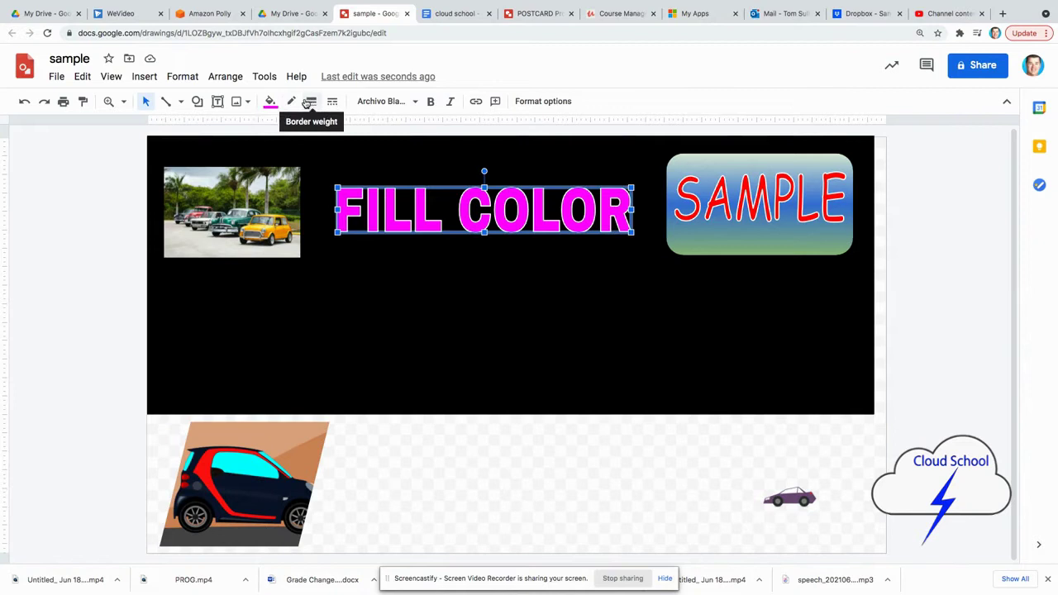
pyautogui.click(271, 102)
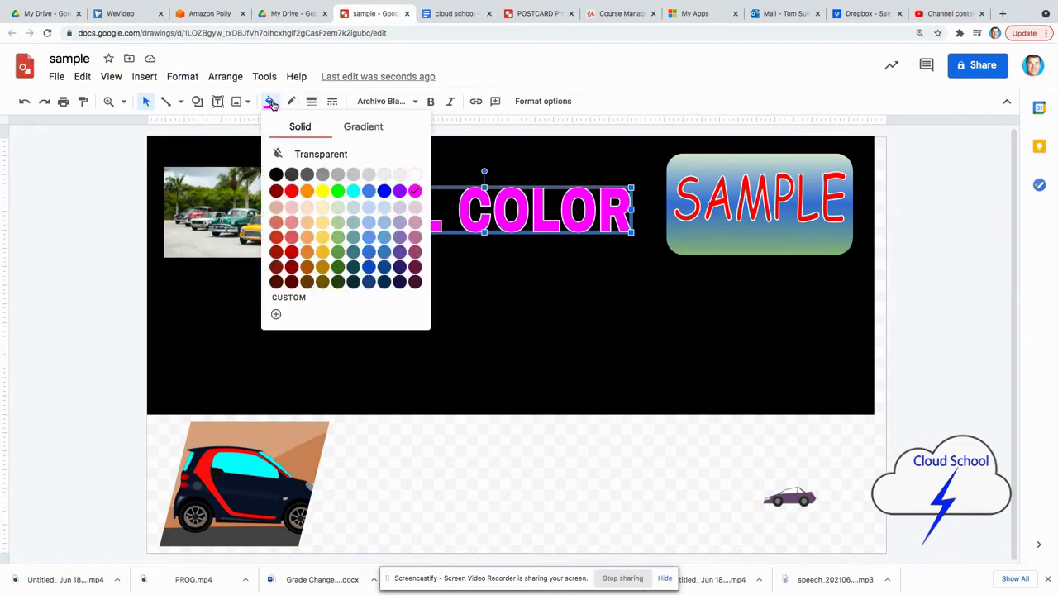
pyautogui.click(339, 192)
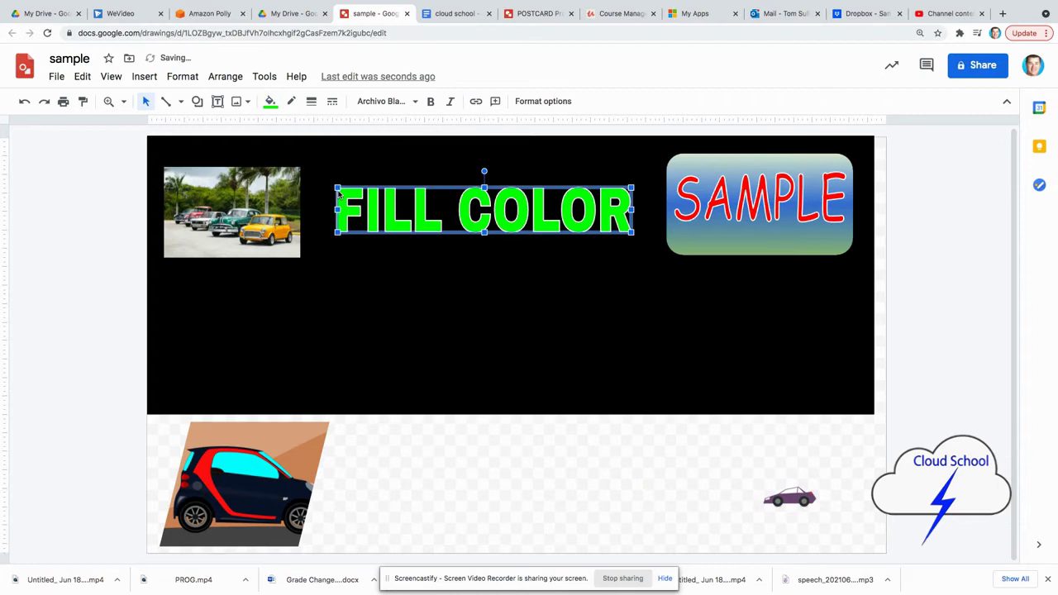
pyautogui.click(271, 102)
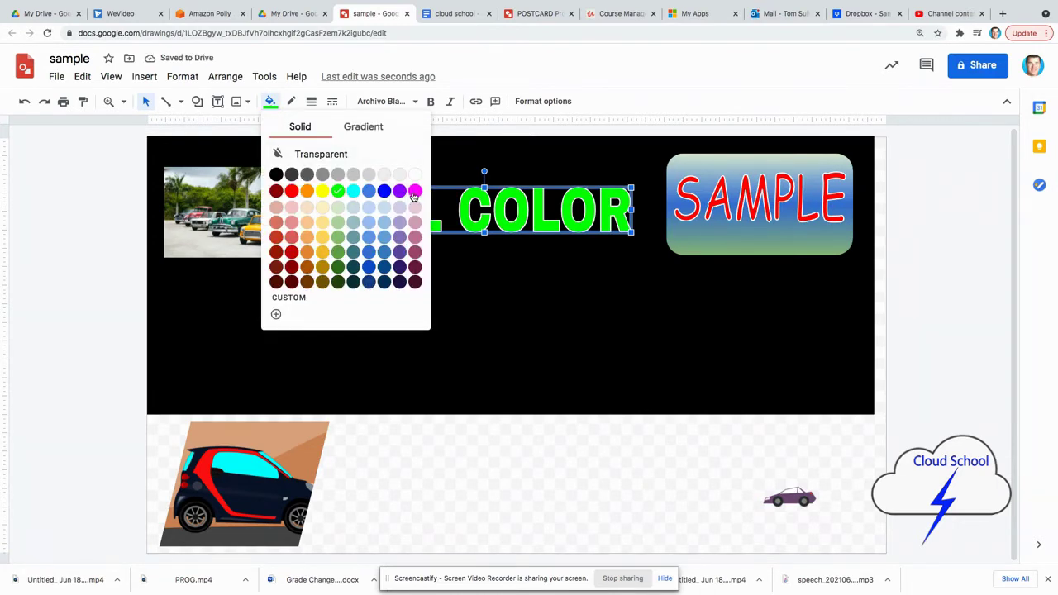
pyautogui.click(415, 192)
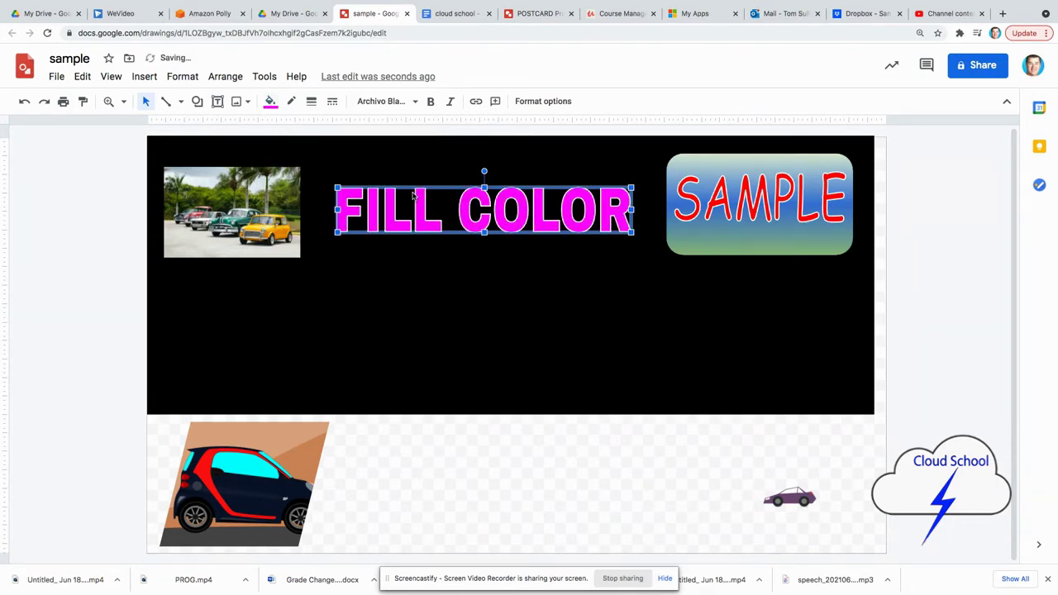
# Give the SAMPLE word art a blue outline after trying black.
pyautogui.click(722, 203)
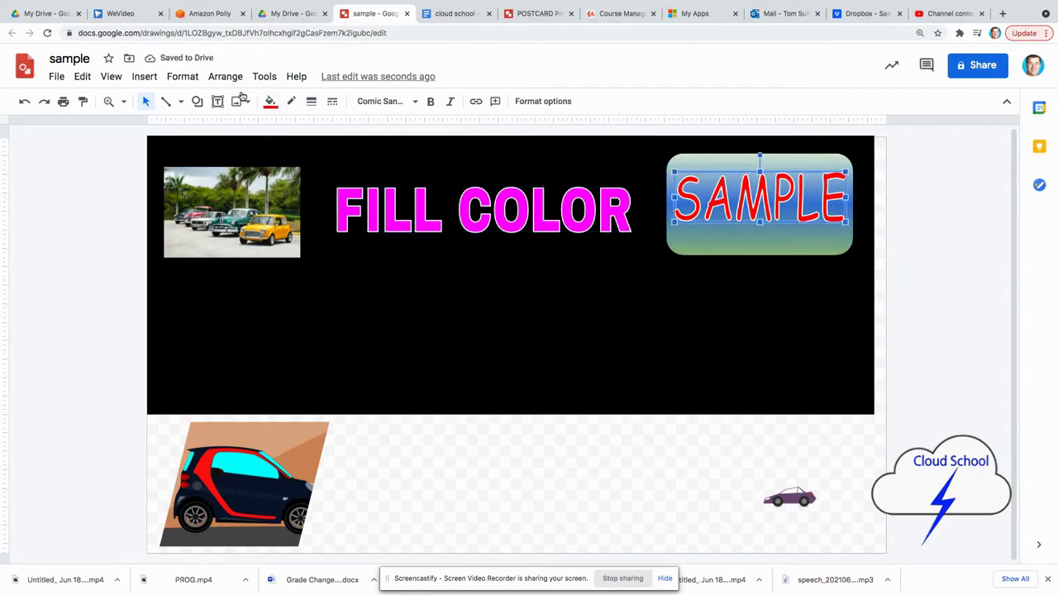
pyautogui.click(292, 102)
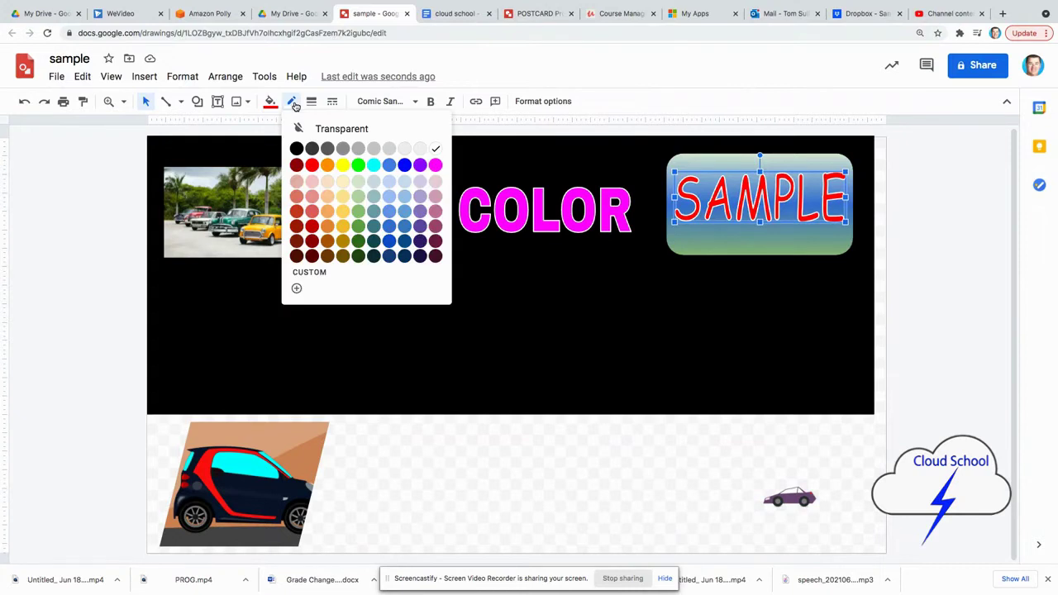
pyautogui.click(296, 150)
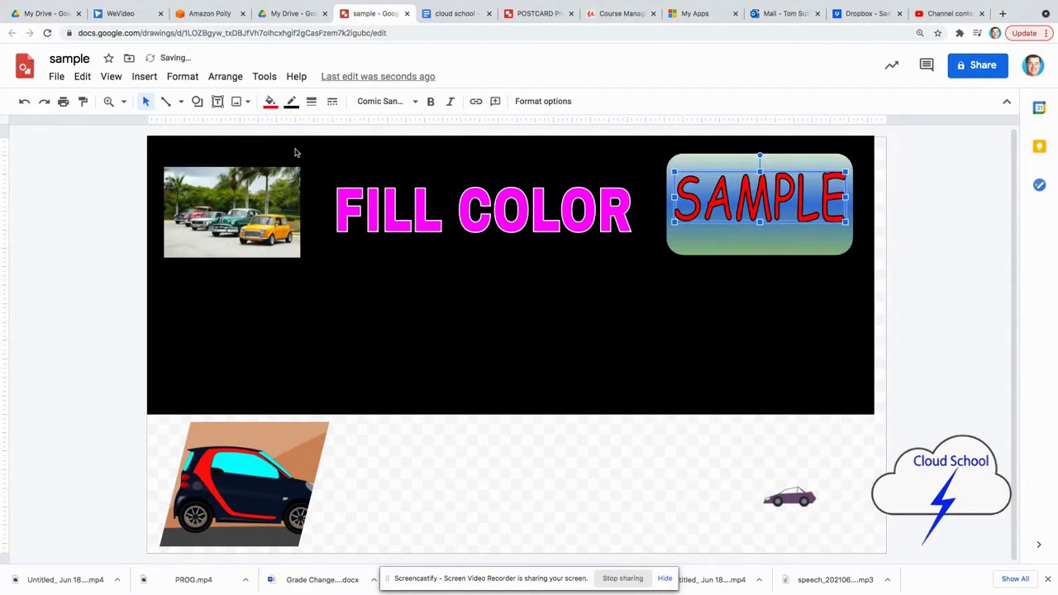
pyautogui.click(292, 102)
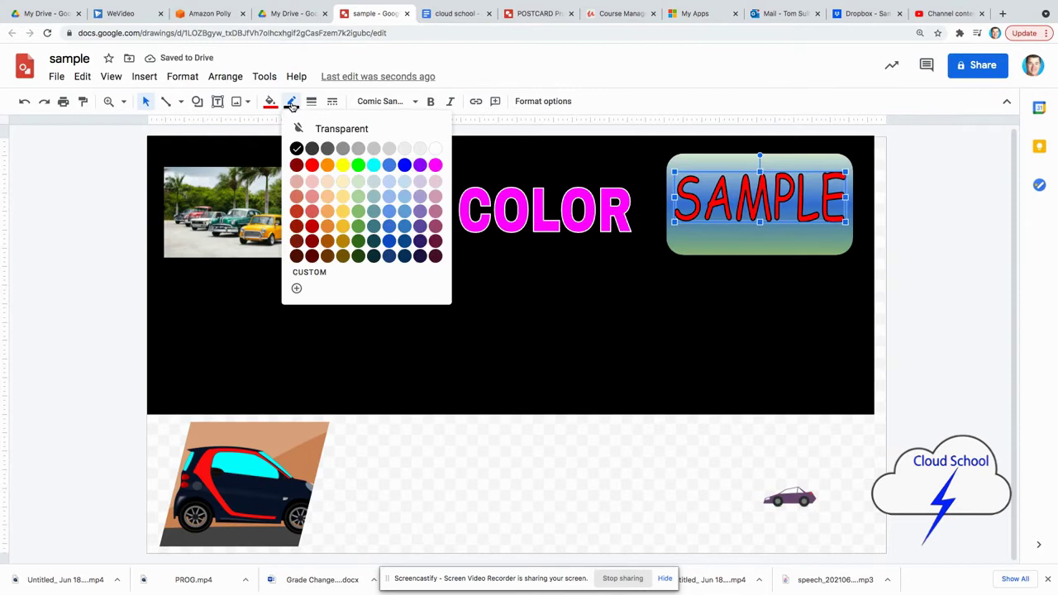
pyautogui.click(404, 165)
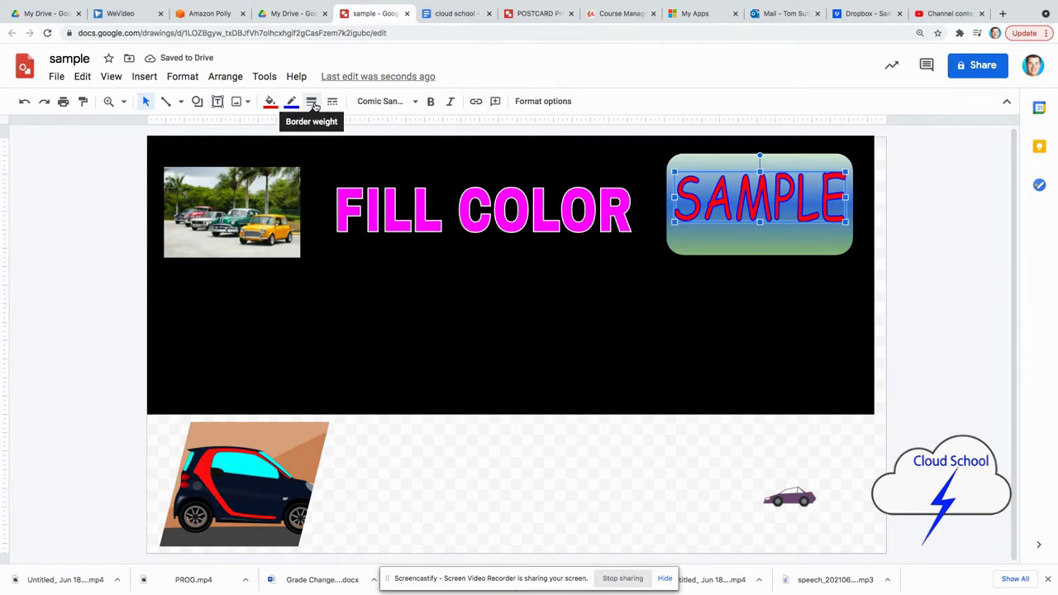
# Set the SAMPLE outline weight to 3px after trying 1px and 8px.
pyautogui.click(312, 101)
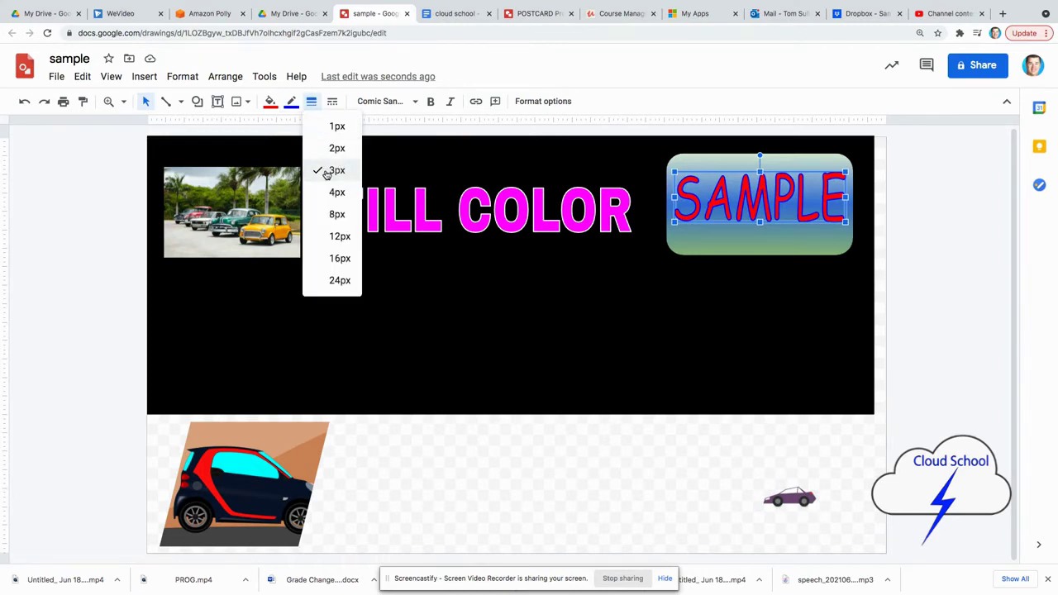
pyautogui.click(332, 126)
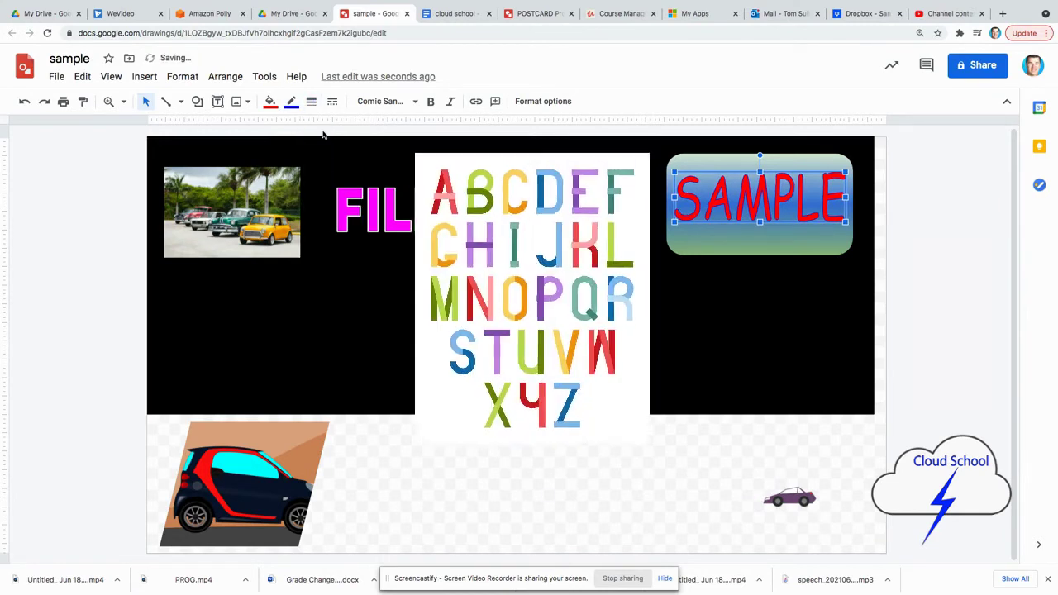
pyautogui.click(312, 102)
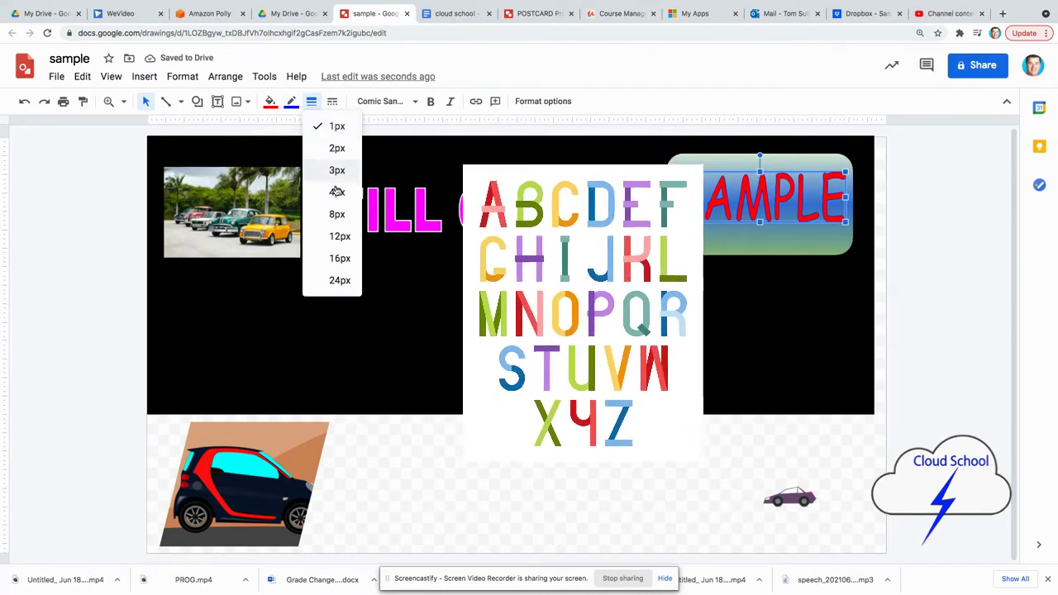
pyautogui.click(336, 214)
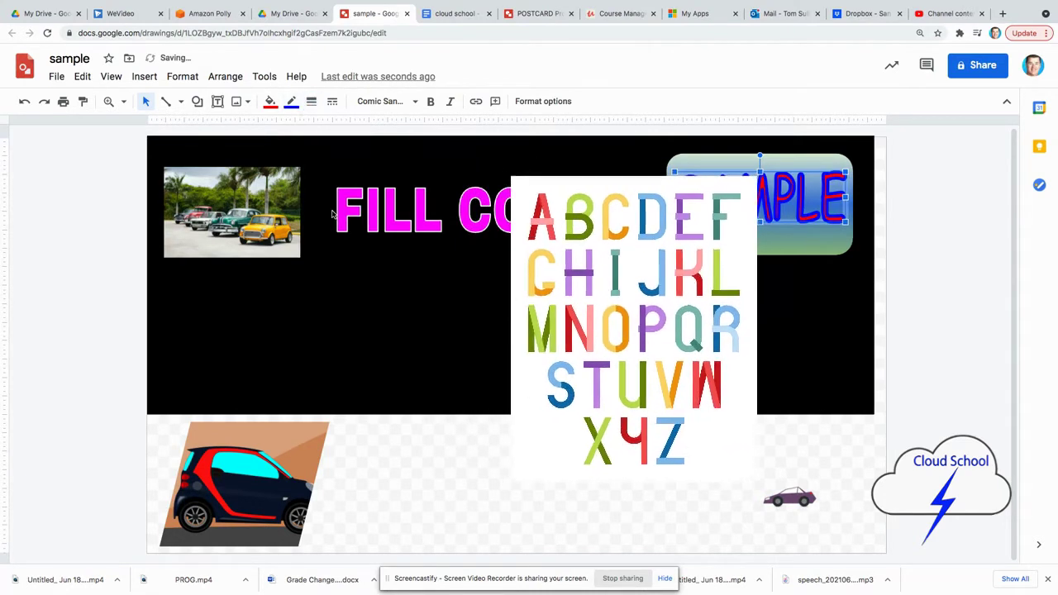
pyautogui.click(291, 102)
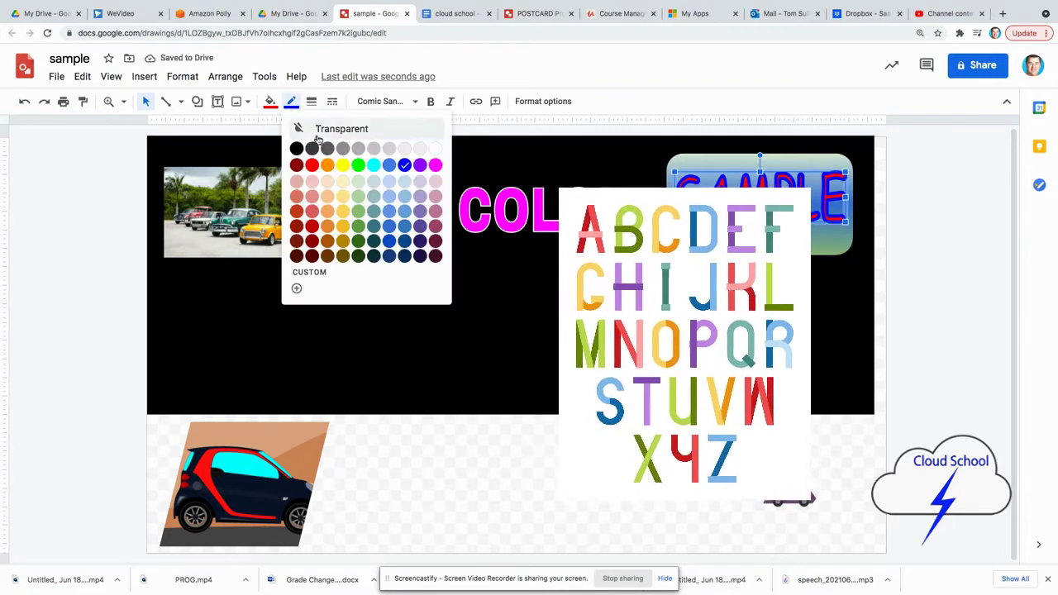
pyautogui.click(312, 102)
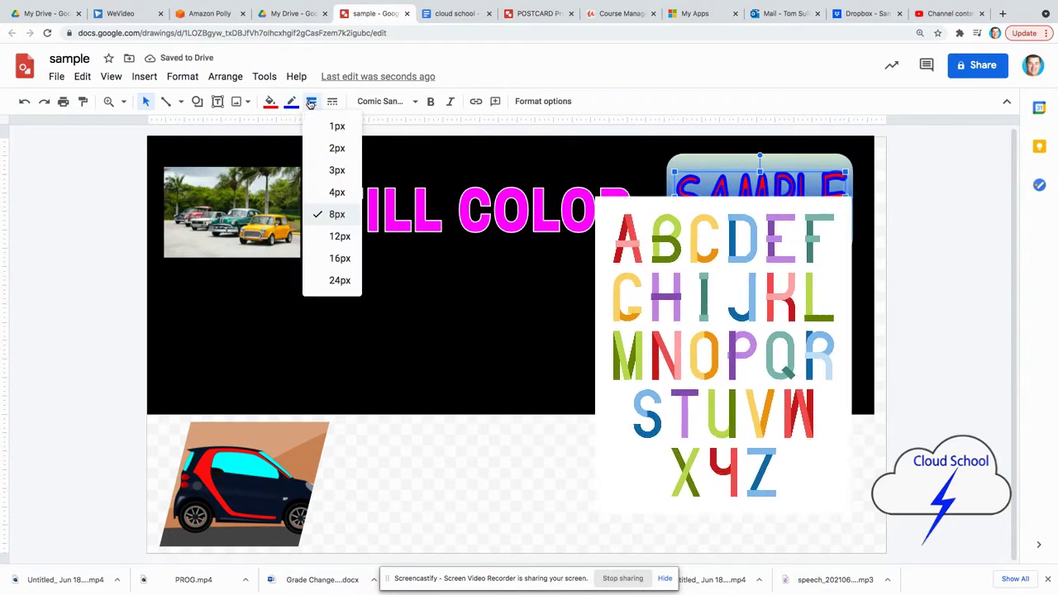
pyautogui.click(337, 171)
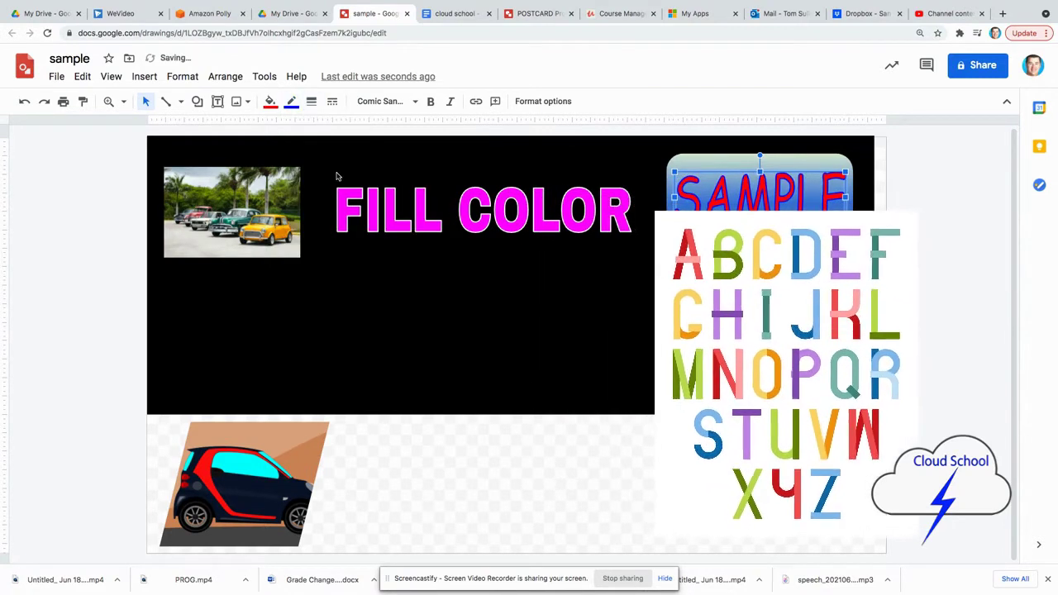
pyautogui.click(393, 228)
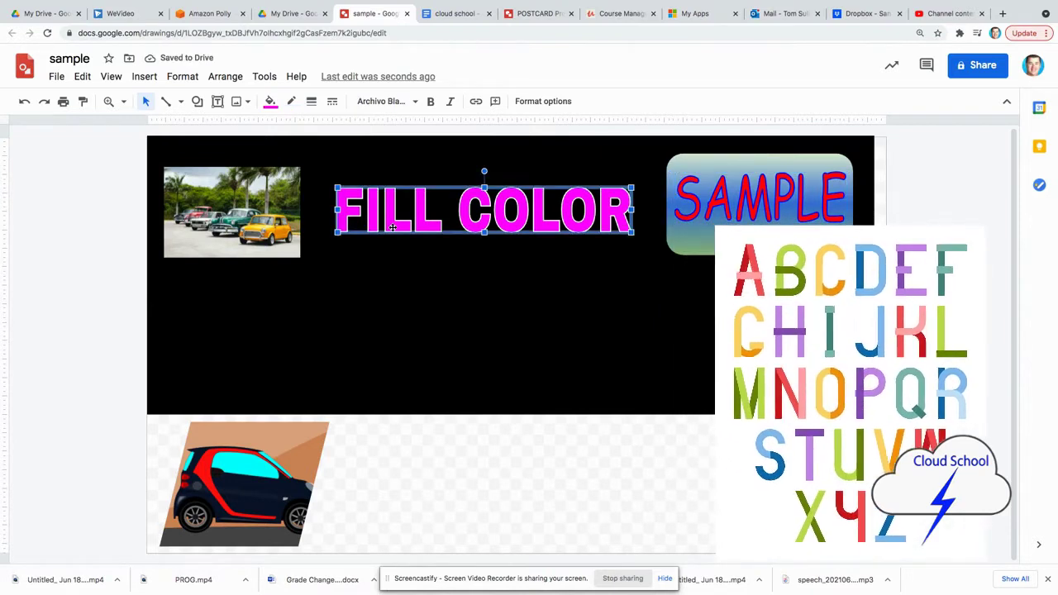
# Select the black background rectangle and bring up its Fill color palette.
pyautogui.click(384, 306)
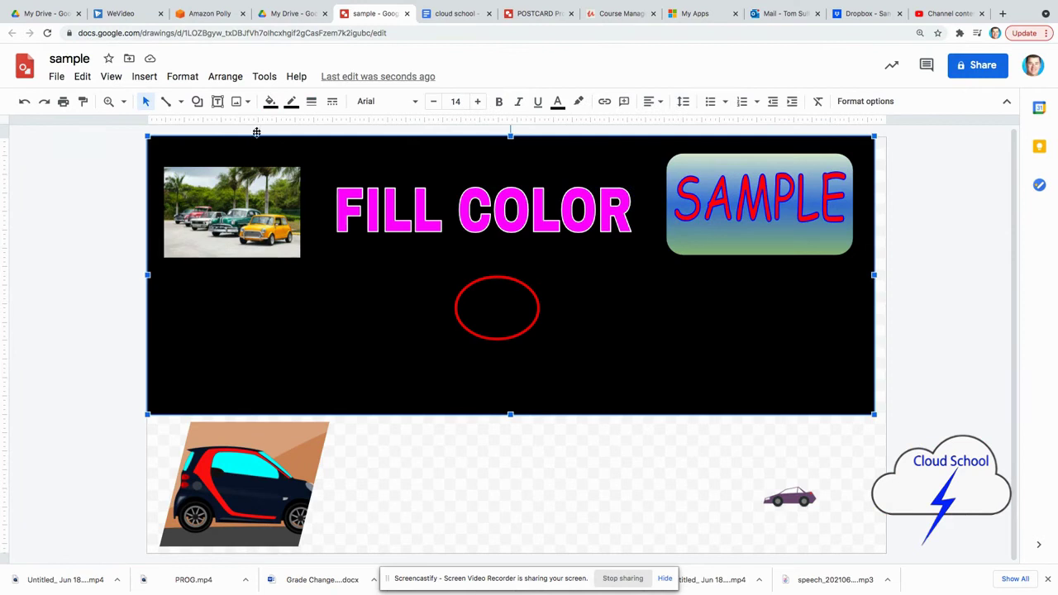
pyautogui.click(270, 101)
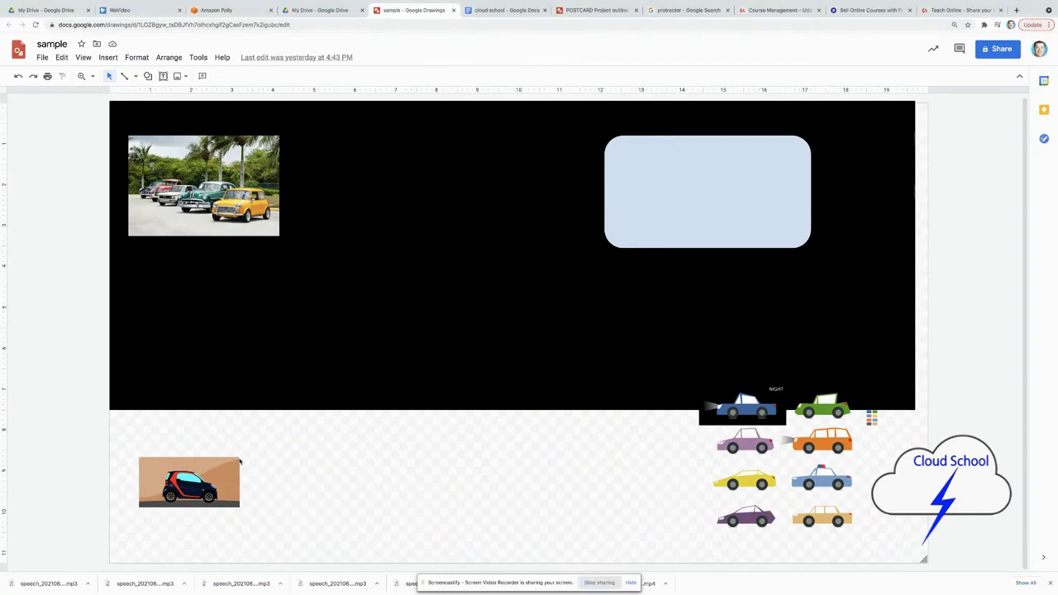
# Enlarge the small smart car photo and move it right toward the centre.
pyautogui.click(226, 467)
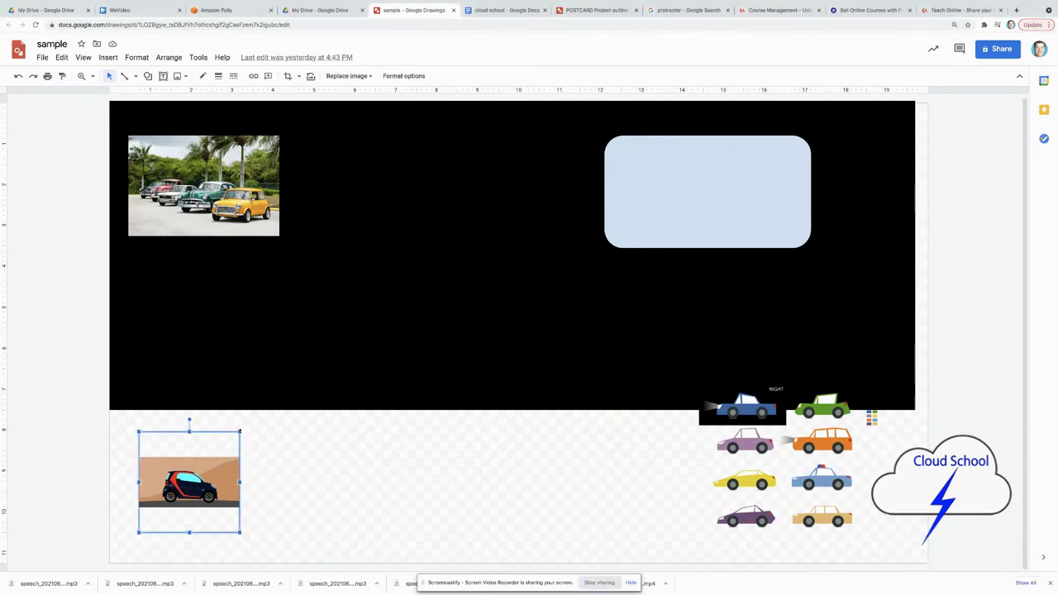
pyautogui.moveTo(240, 432); pyautogui.dragTo(338, 334)
pyautogui.moveTo(225, 461); pyautogui.dragTo(427, 466)
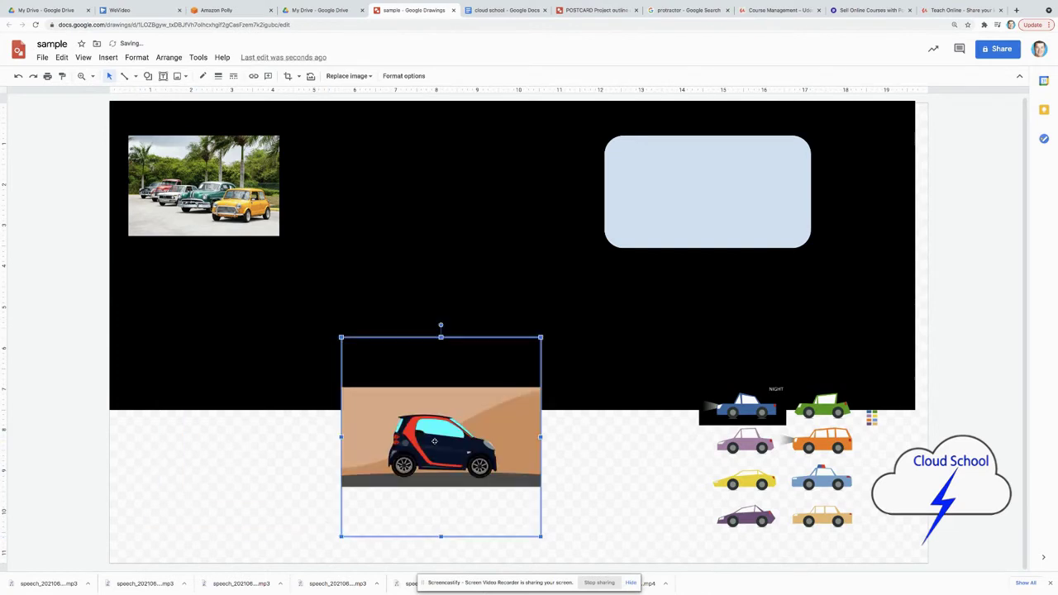
# Crop the smart car picture to the car on its tan backdrop, then shift the cartoon cars left.
pyautogui.doubleClick(434, 441)
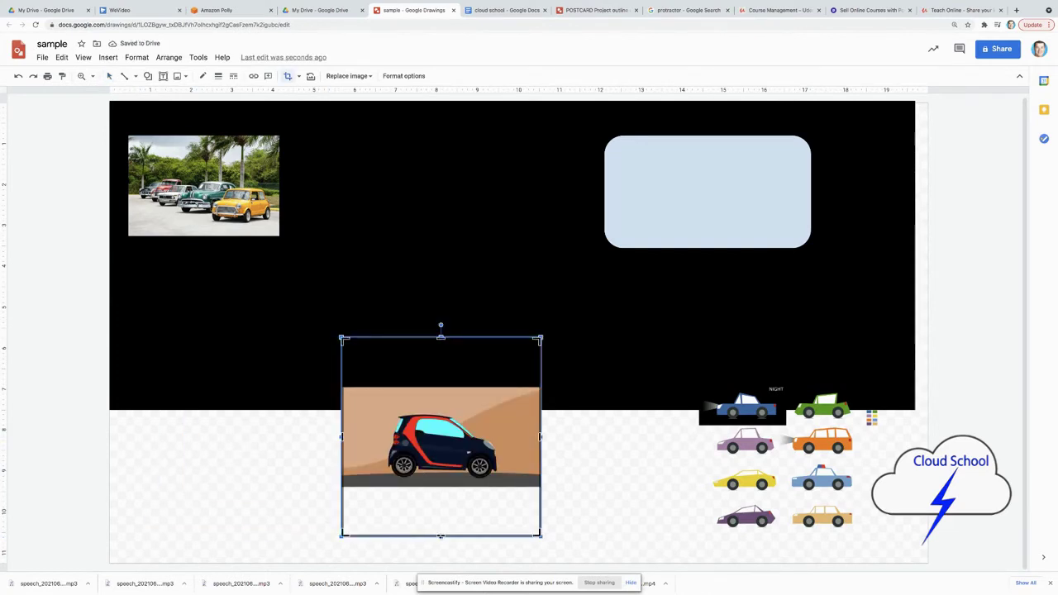
pyautogui.moveTo(441, 536); pyautogui.dragTo(437, 487)
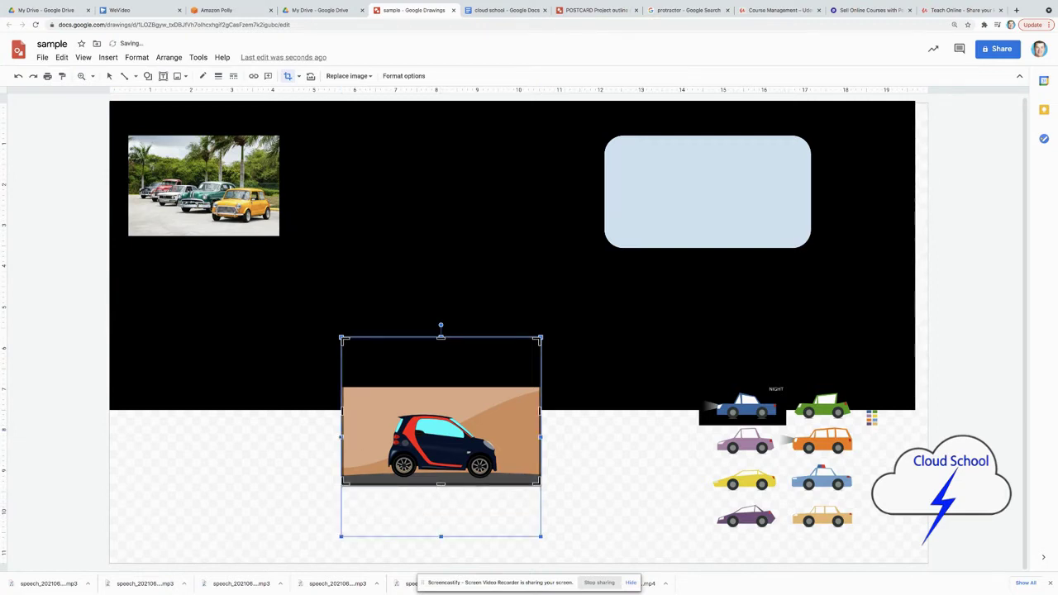
pyautogui.moveTo(393, 401); pyautogui.dragTo(425, 401)
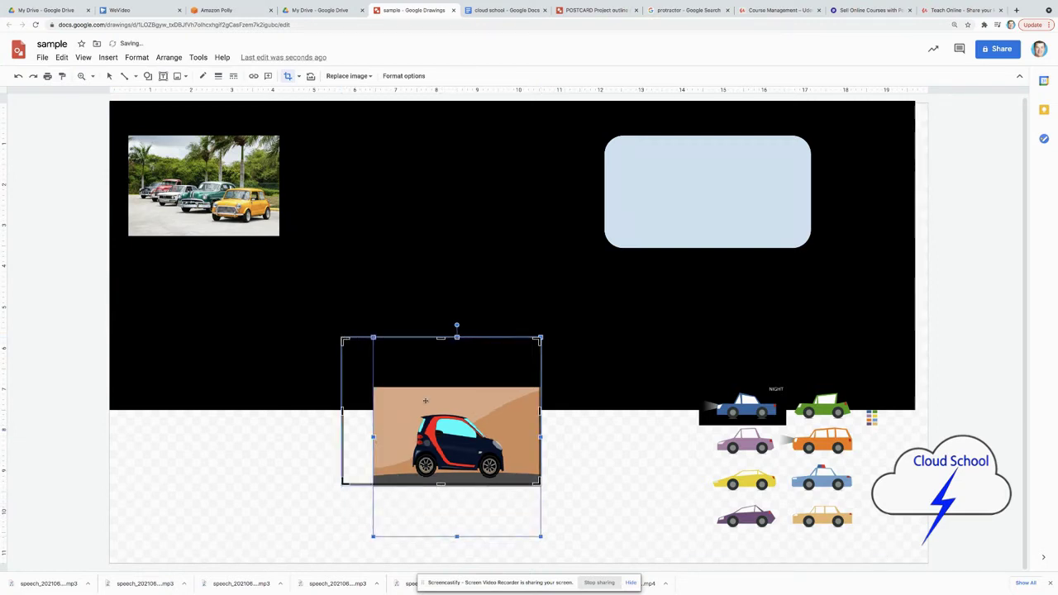
pyautogui.hotkey('ctrl', 'z')
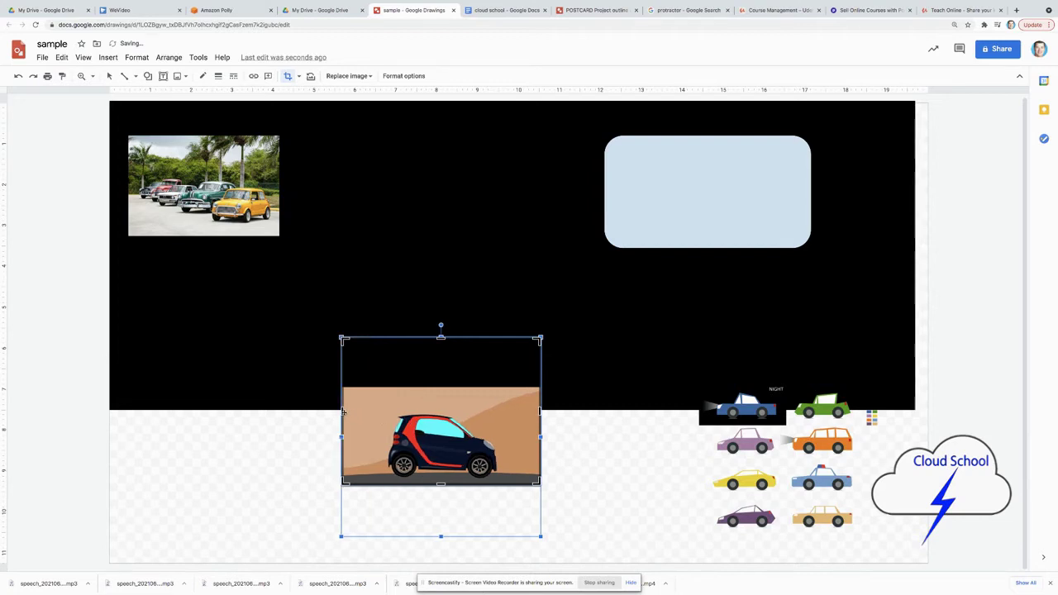
pyautogui.moveTo(343, 411); pyautogui.dragTo(372, 411)
pyautogui.moveTo(455, 339); pyautogui.dragTo(460, 398)
pyautogui.moveTo(540, 437); pyautogui.dragTo(500, 438)
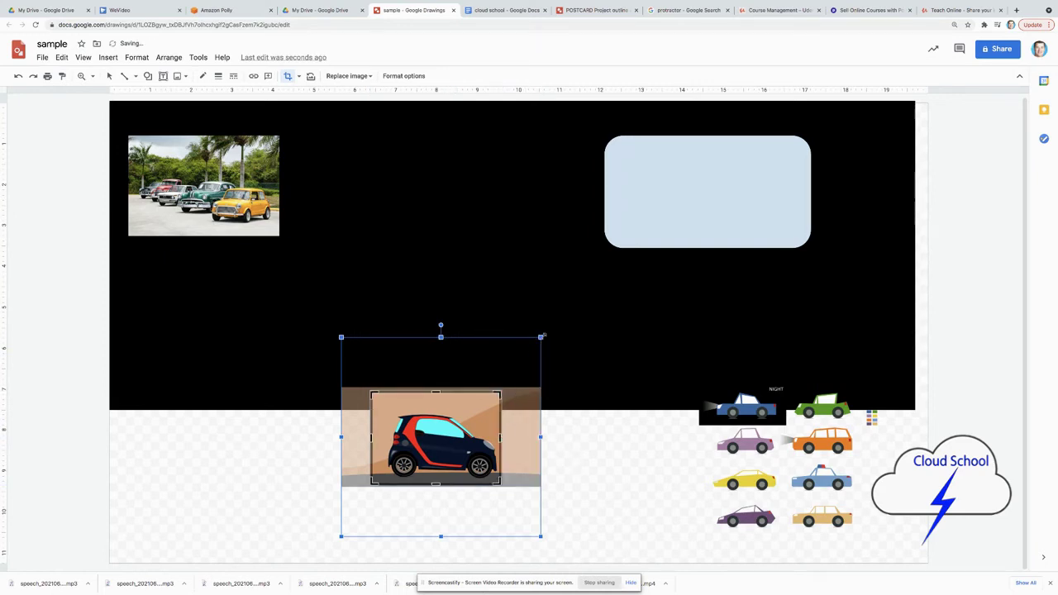
pyautogui.moveTo(542, 336); pyautogui.dragTo(552, 326)
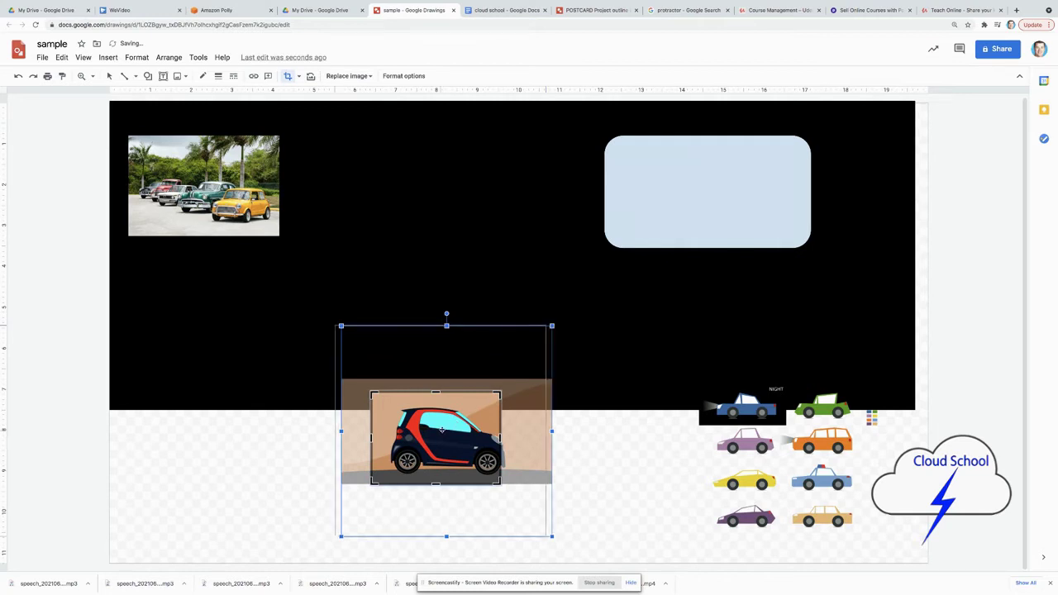
pyautogui.moveTo(452, 430); pyautogui.dragTo(443, 433)
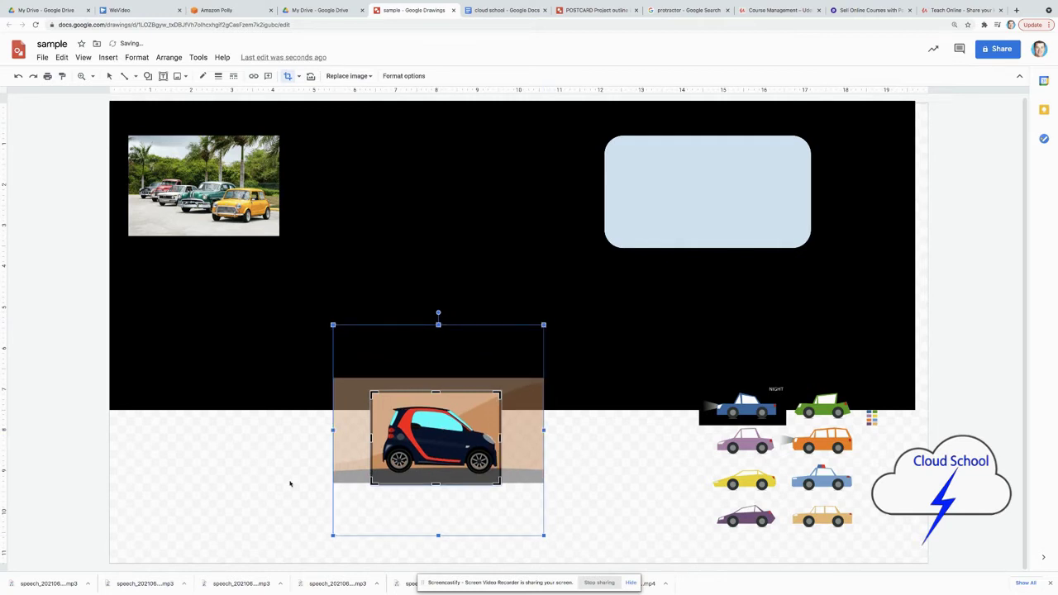
pyautogui.press('Return')
pyautogui.moveTo(711, 477); pyautogui.dragTo(566, 448)
# Crop the cartoon car collection to only the purple car and place it right of the smart car.
pyautogui.rightClick(567, 448)
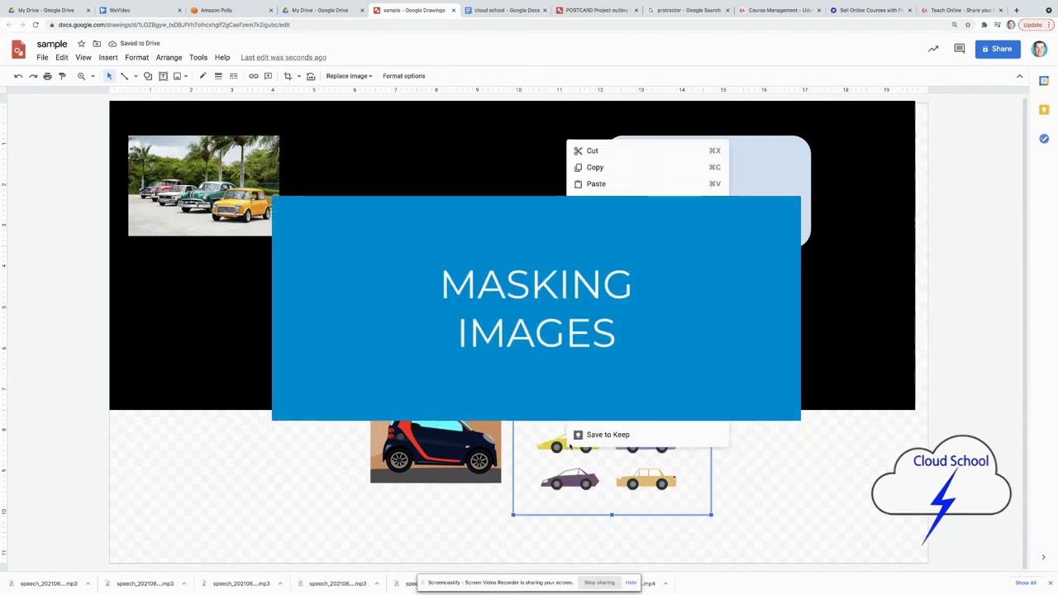
pyautogui.click(549, 495)
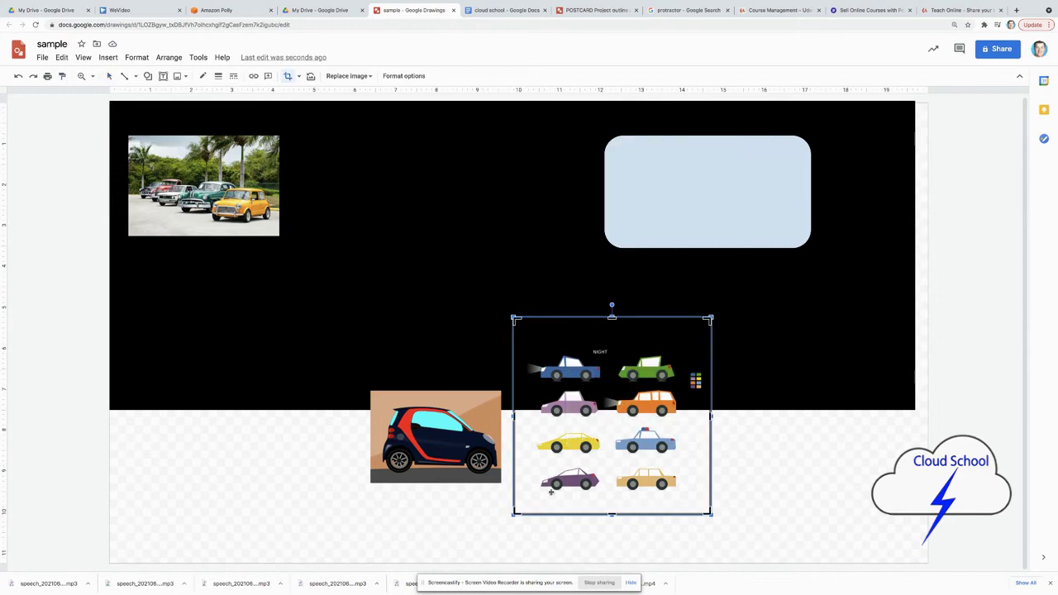
pyautogui.moveTo(515, 513); pyautogui.dragTo(535, 494)
pyautogui.moveTo(622, 318); pyautogui.dragTo(622, 460)
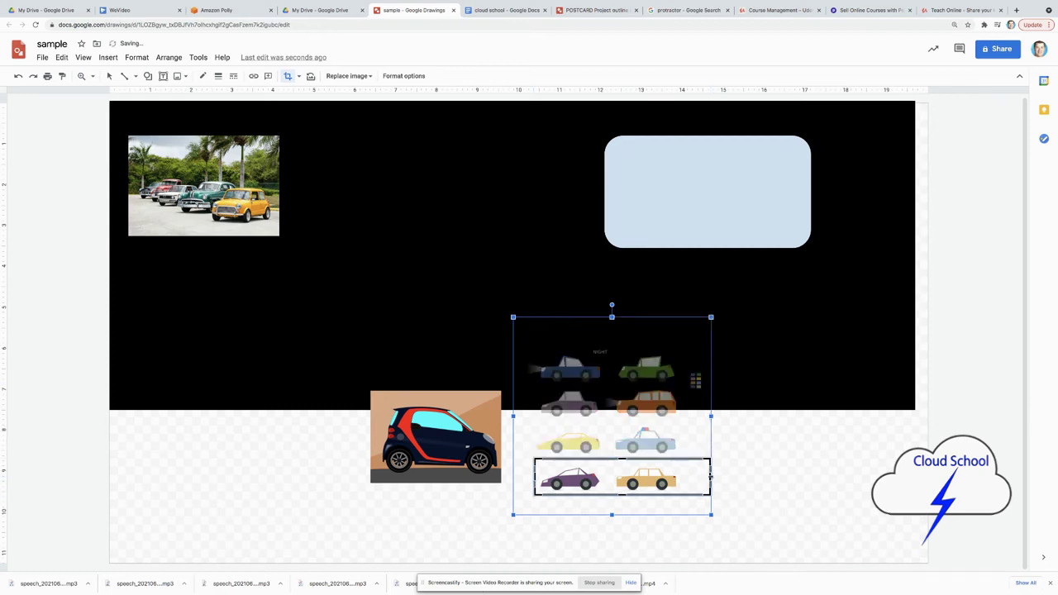
pyautogui.moveTo(710, 477); pyautogui.dragTo(602, 477)
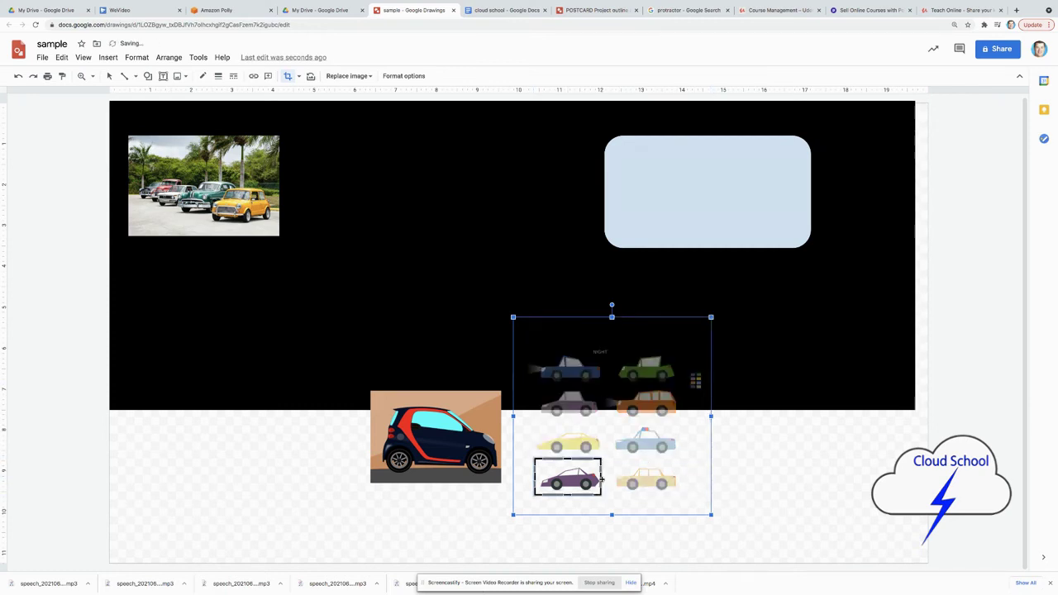
pyautogui.press('Return')
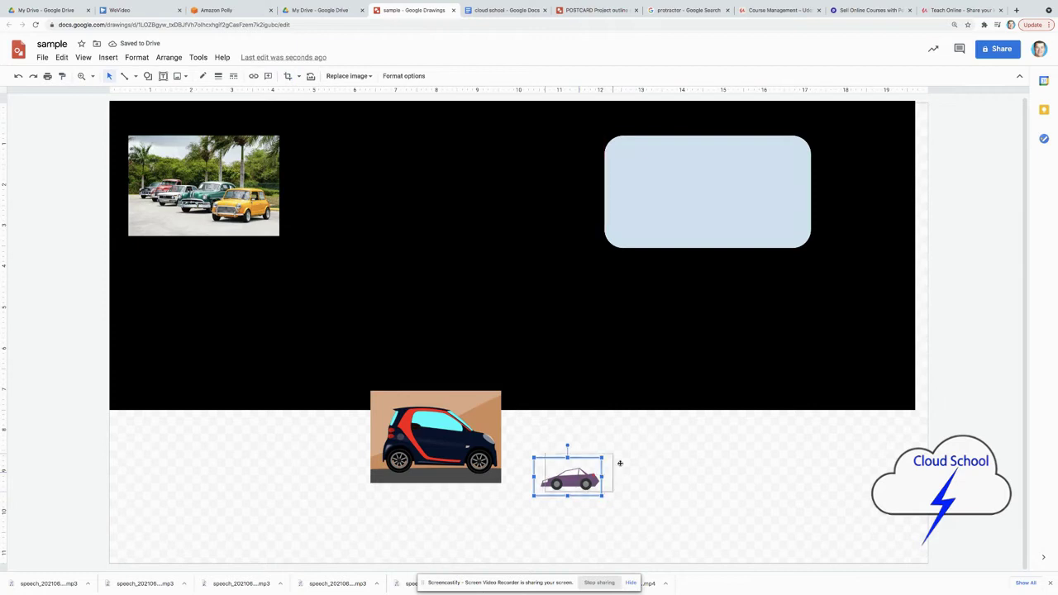
pyautogui.moveTo(637, 430); pyautogui.dragTo(635, 454)
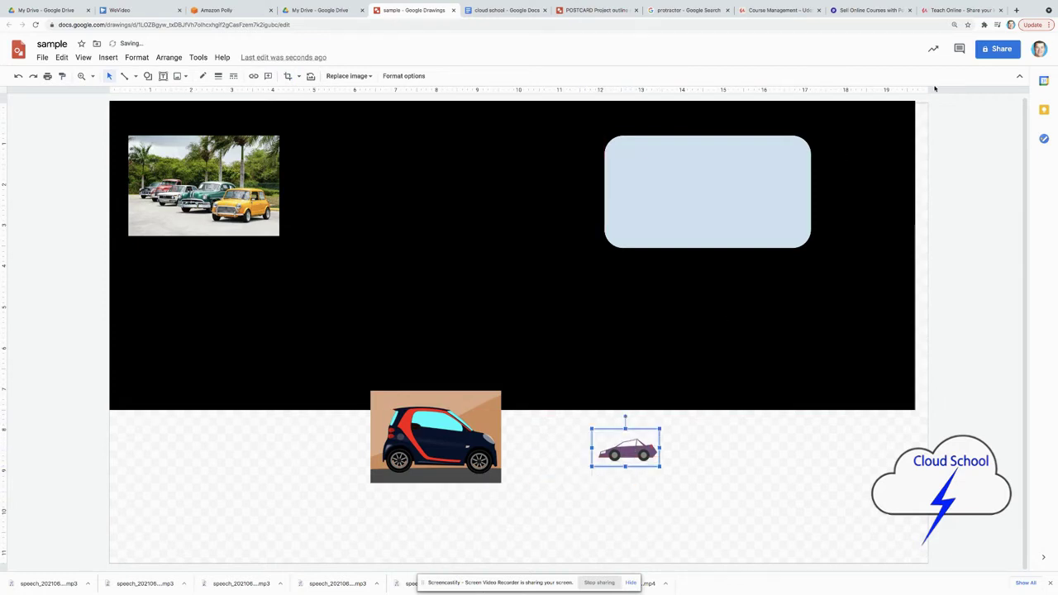
pyautogui.click(984, 25)
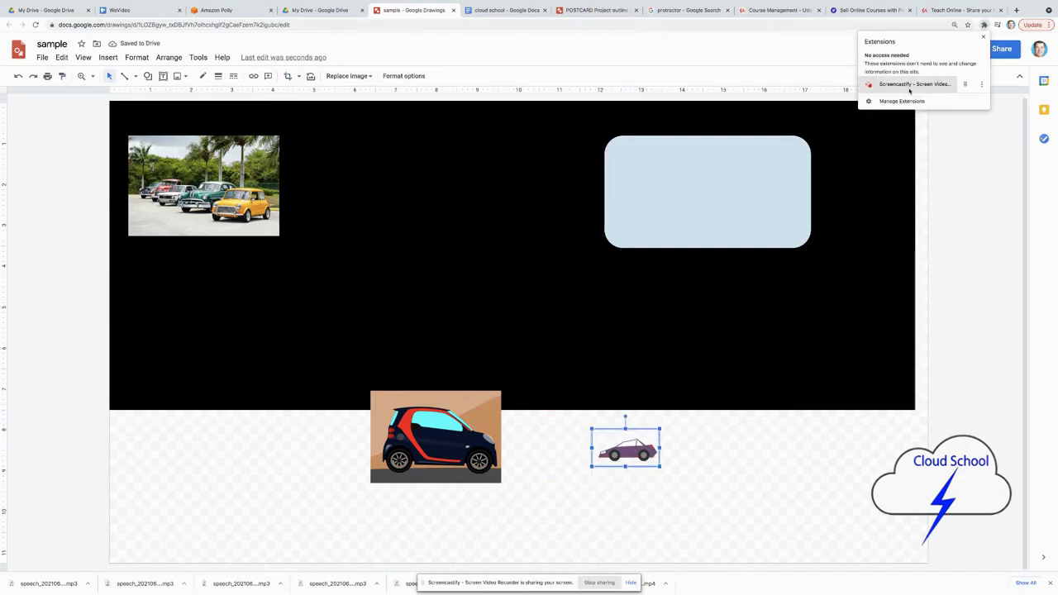
# Mask the smart car picture into a parallelogram after trying an oval, and widen its crop.
pyautogui.click(912, 89)
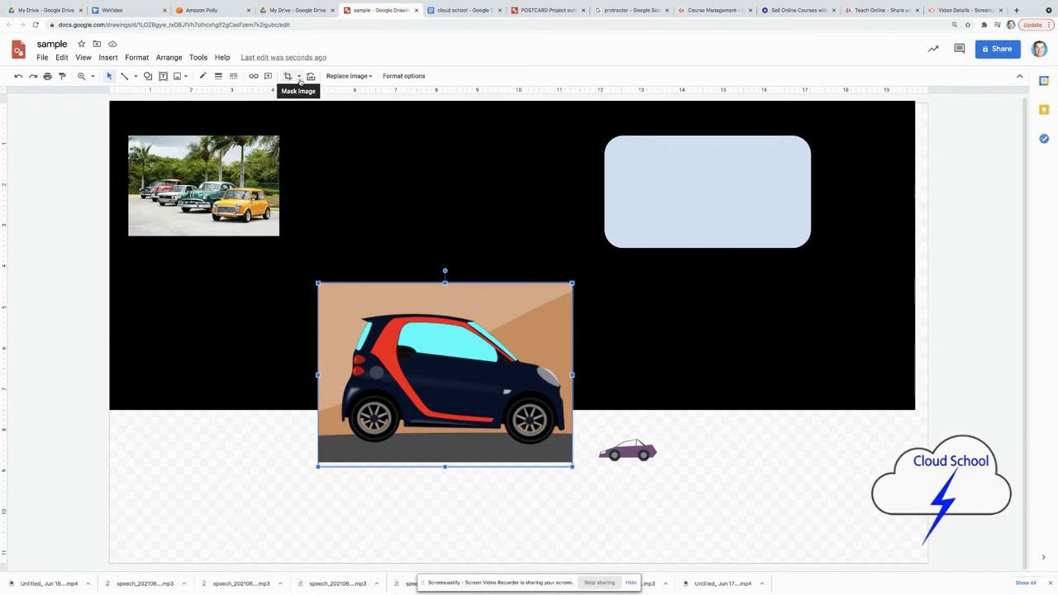
pyautogui.click(299, 79)
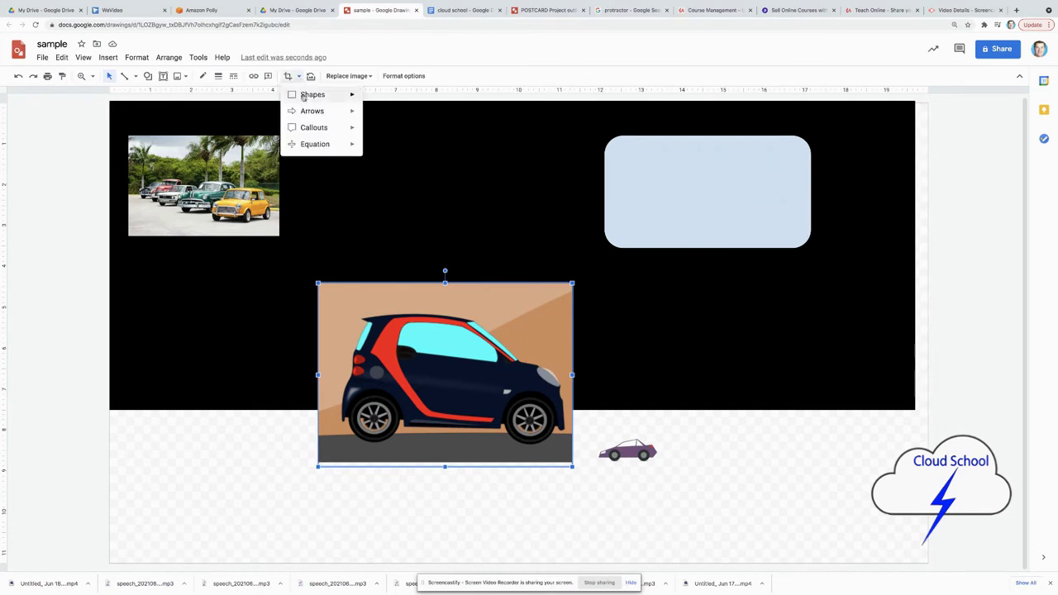
pyautogui.moveTo(305, 97)
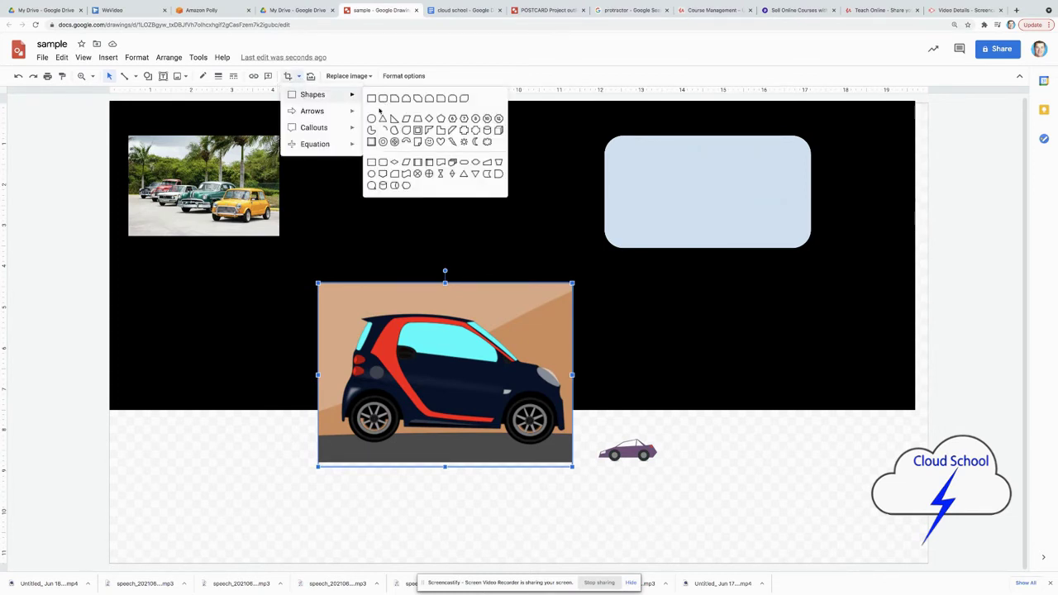
pyautogui.click(372, 118)
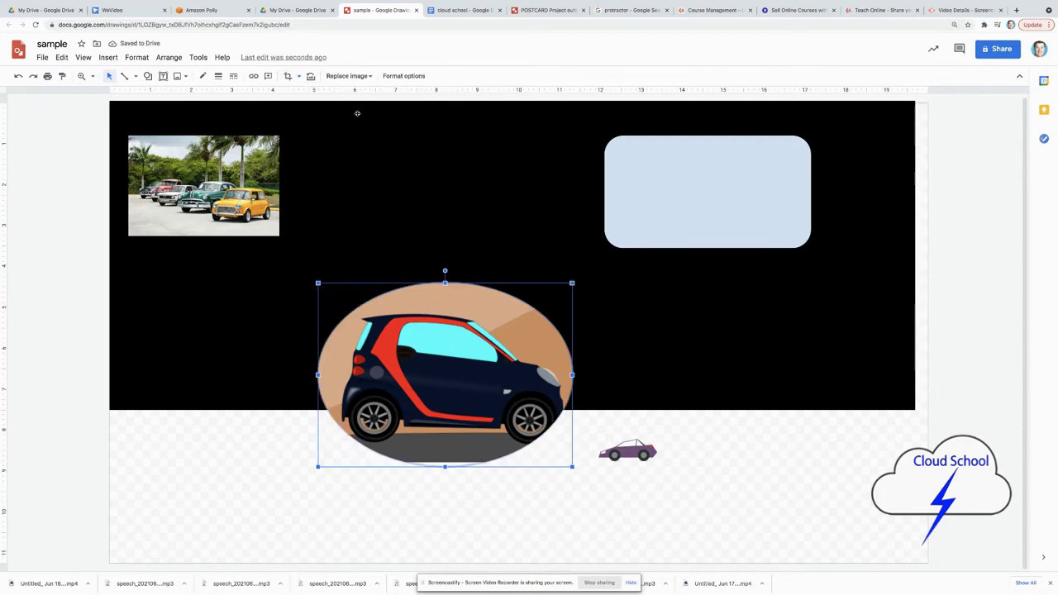
pyautogui.click(300, 77)
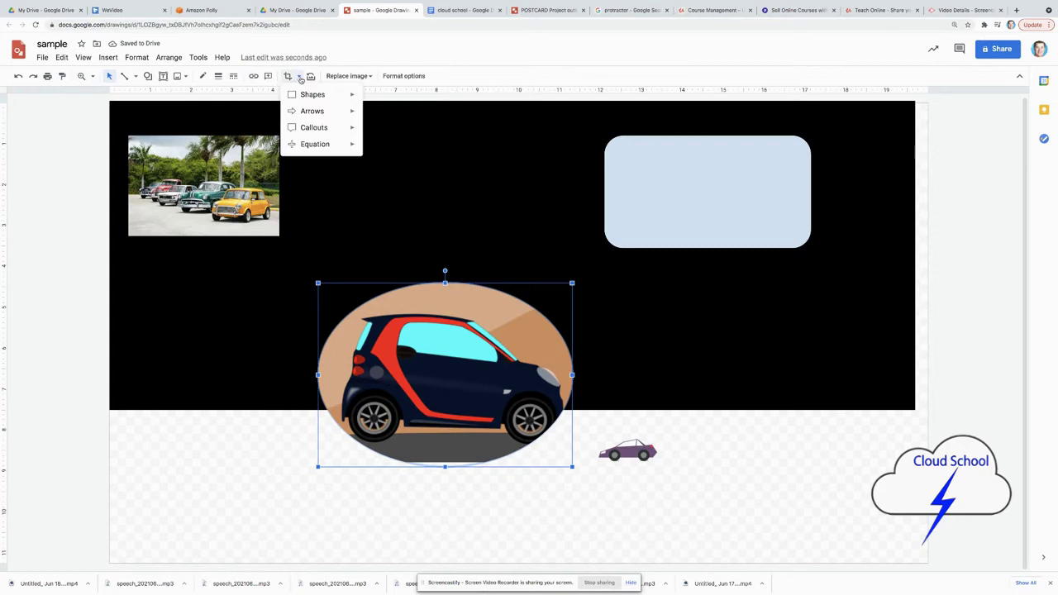
pyautogui.moveTo(316, 98)
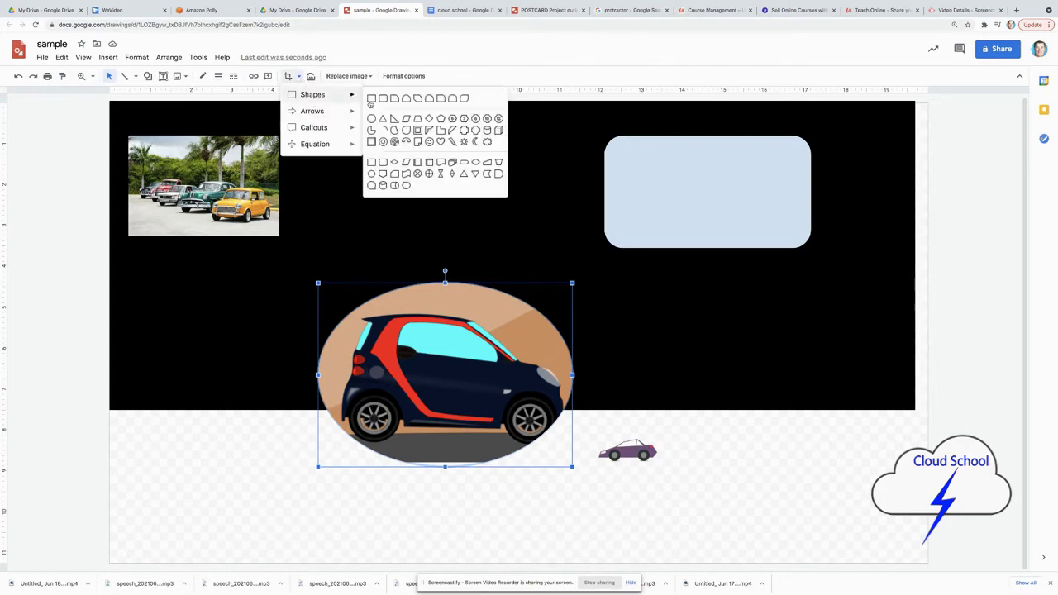
pyautogui.click(406, 119)
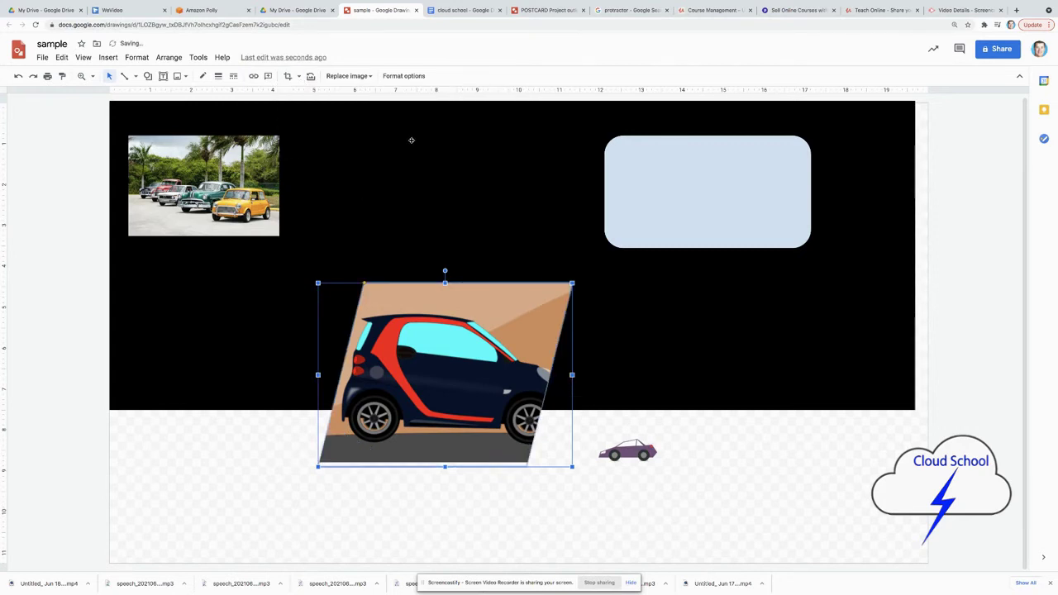
pyautogui.doubleClick(401, 406)
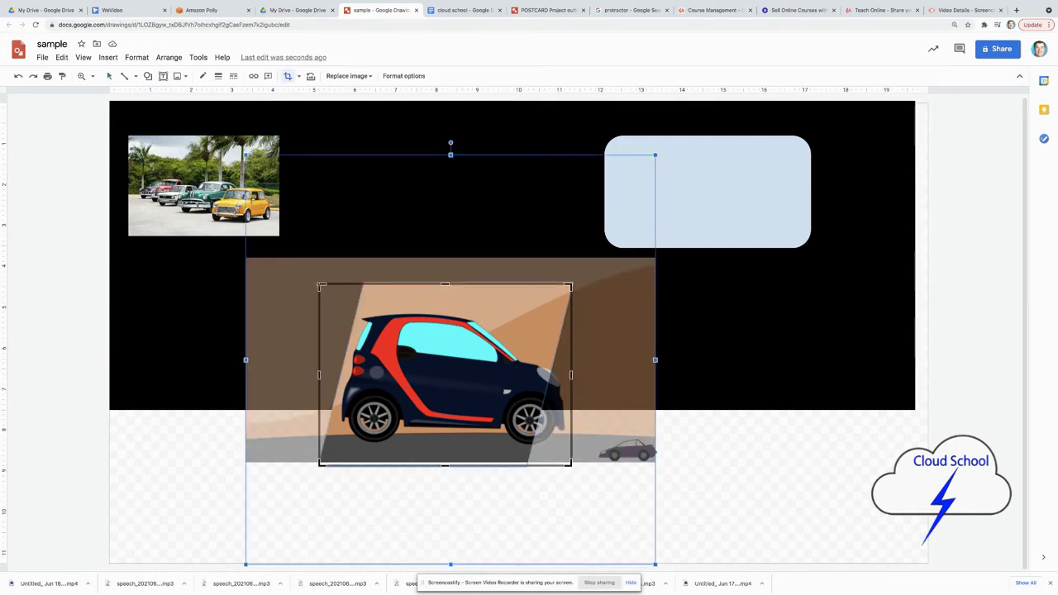
pyautogui.moveTo(321, 286)
pyautogui.mouseDown()
pyautogui.moveTo(308, 272)
pyautogui.moveTo(320, 280)
pyautogui.mouseUp()
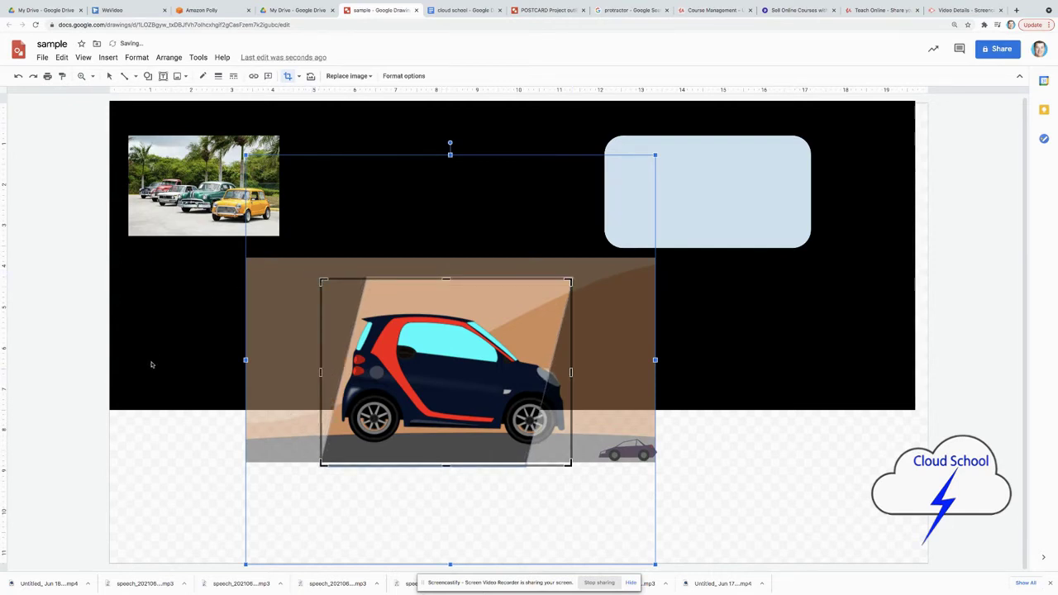
# Finish the car crop and insert a new word art reading SAMPLE.
pyautogui.press('Return')
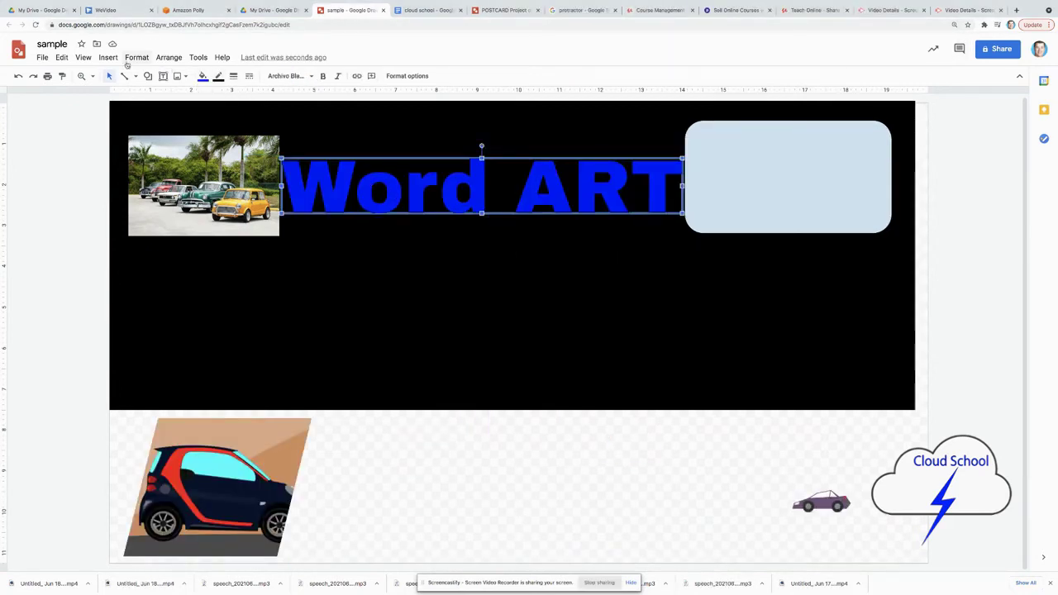
pyautogui.click(109, 58)
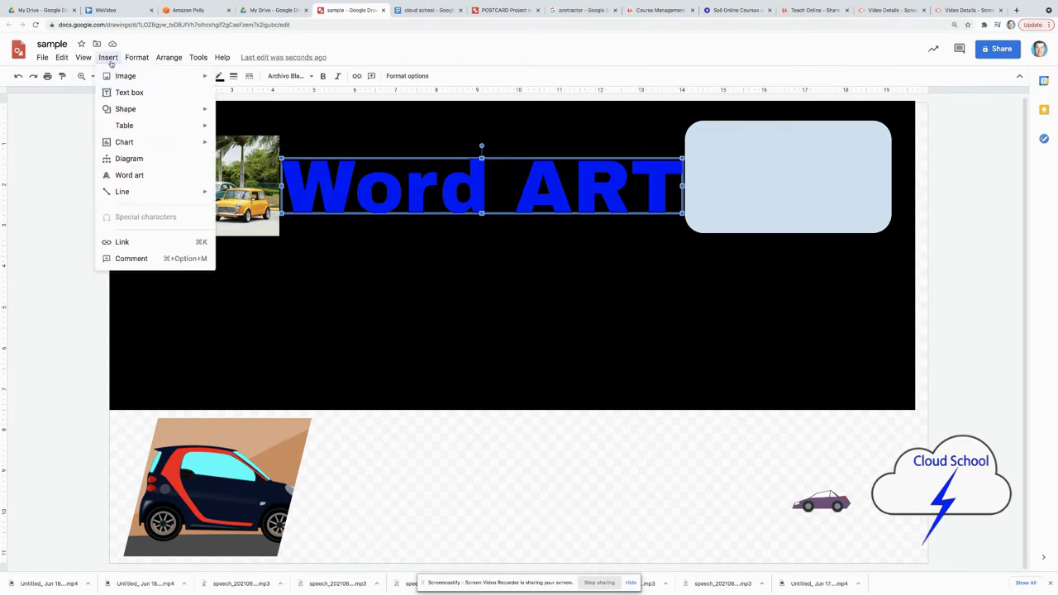
pyautogui.click(127, 173)
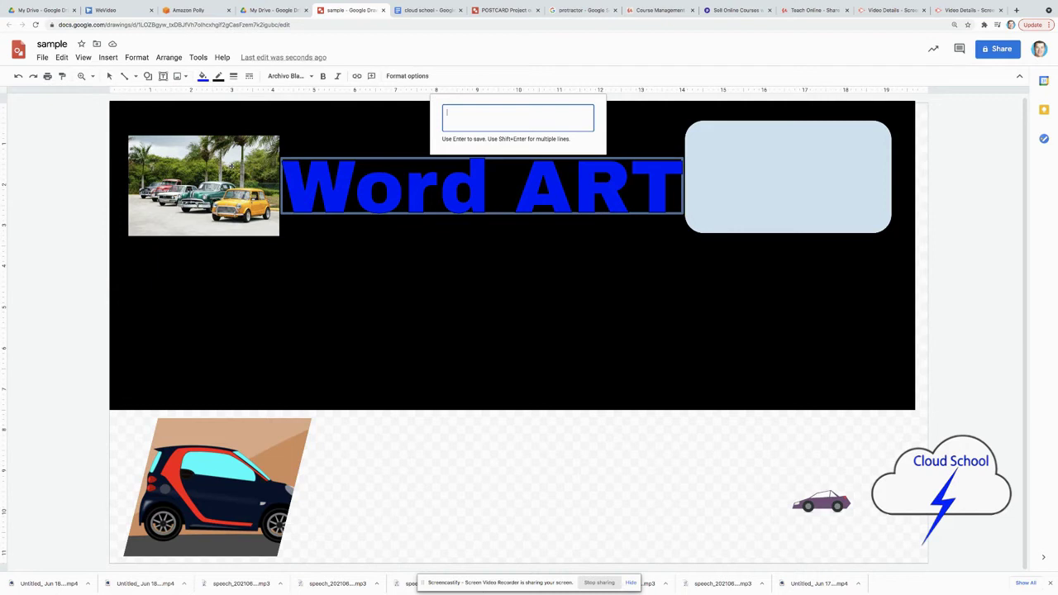
pyautogui.write('SAMPLE')
pyautogui.press('Return')
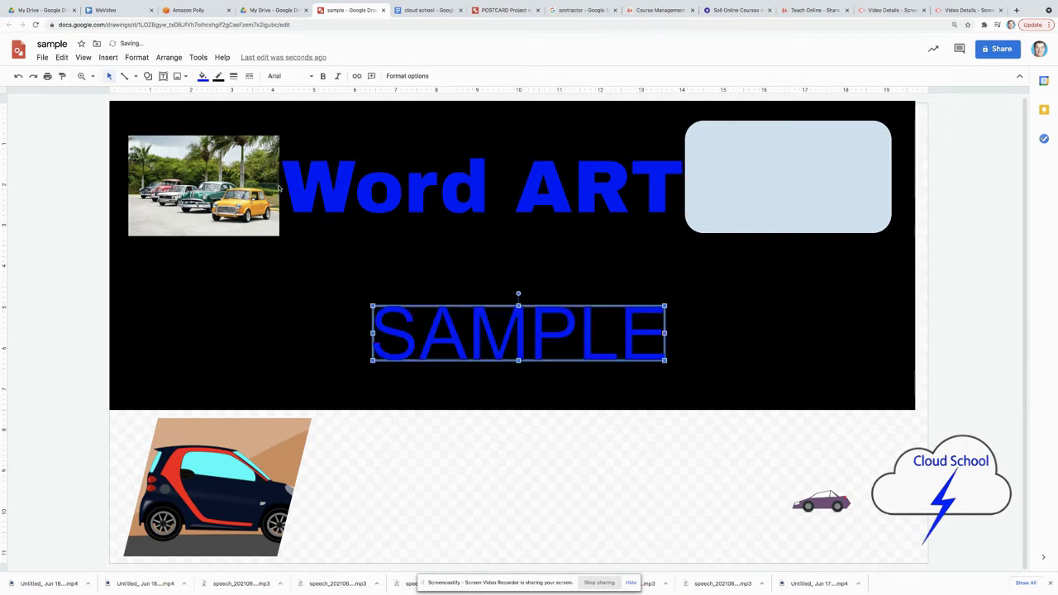
# Set the SAMPLE word art in Comic Sans MS with a light 3px outline.
pyautogui.click(302, 76)
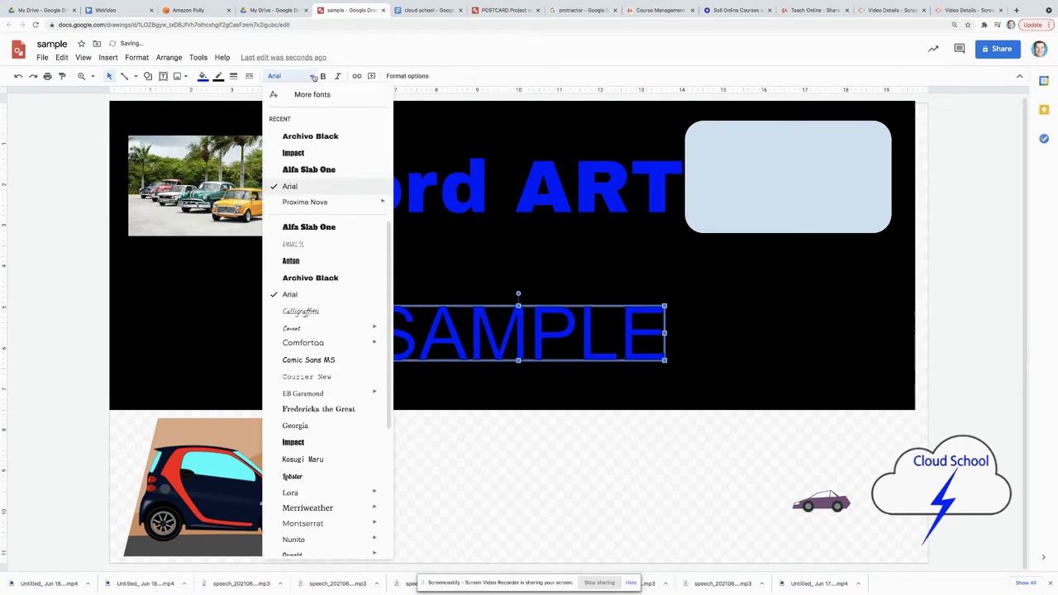
pyautogui.click(302, 360)
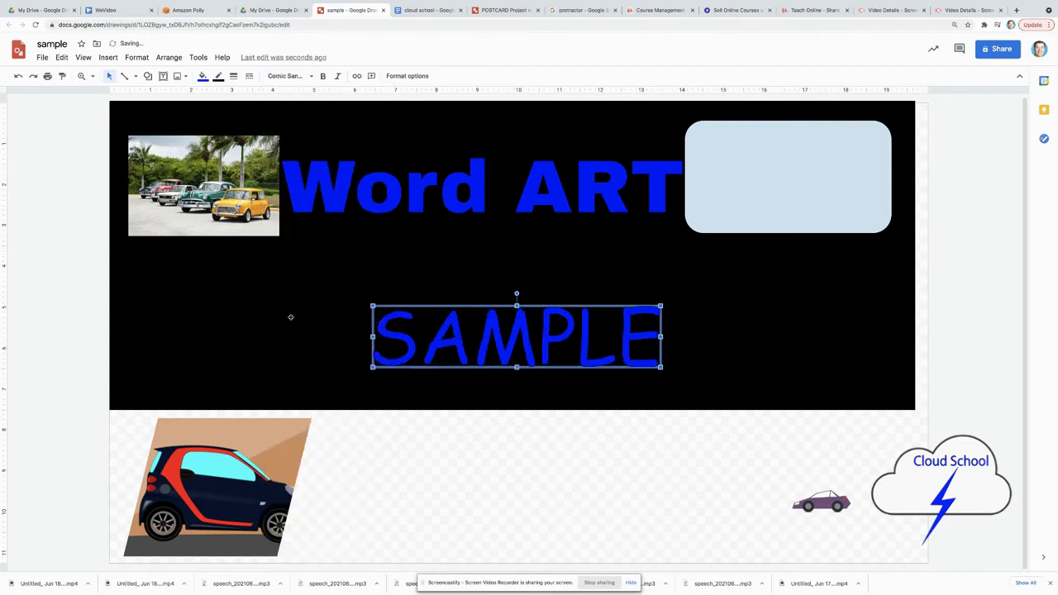
pyautogui.click(219, 76)
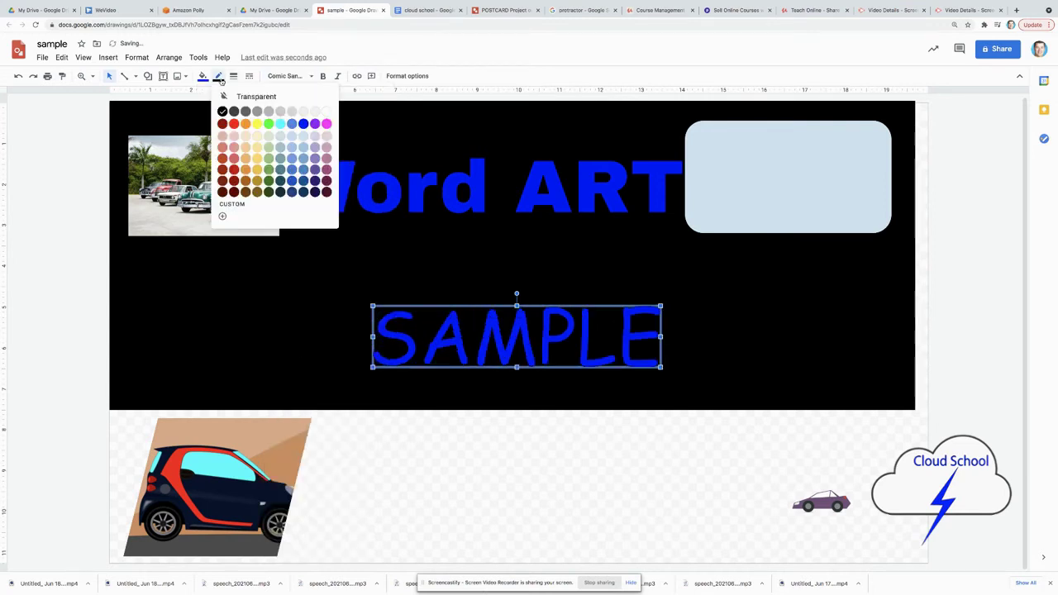
pyautogui.click(327, 112)
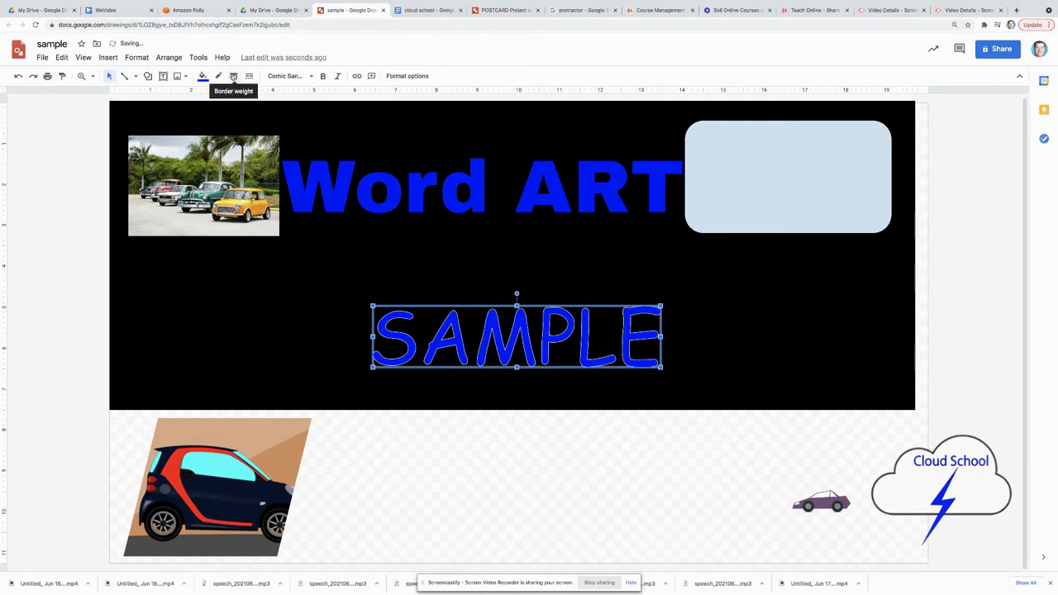
pyautogui.click(233, 76)
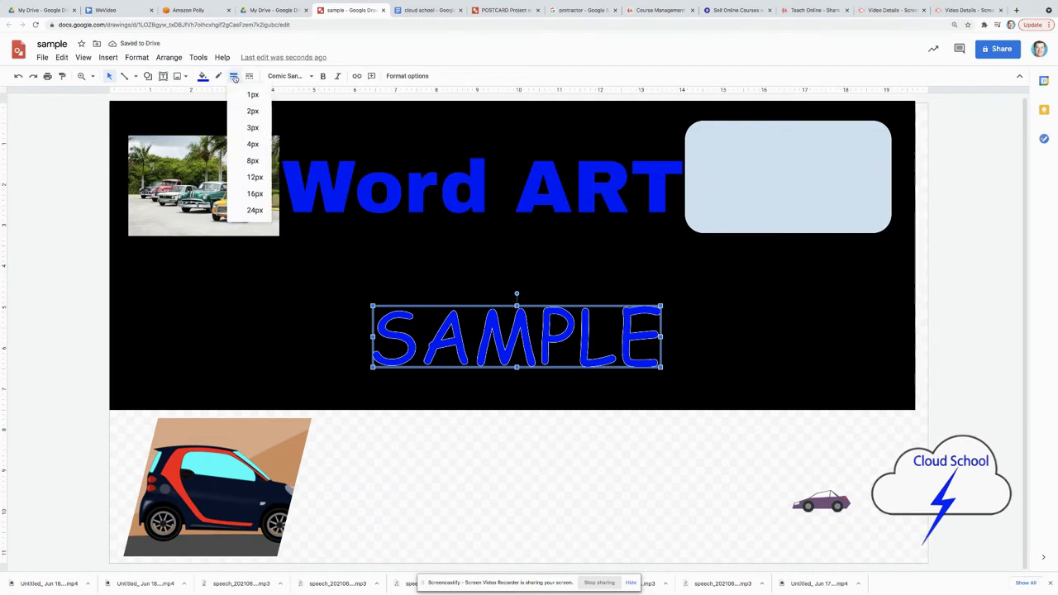
pyautogui.click(253, 129)
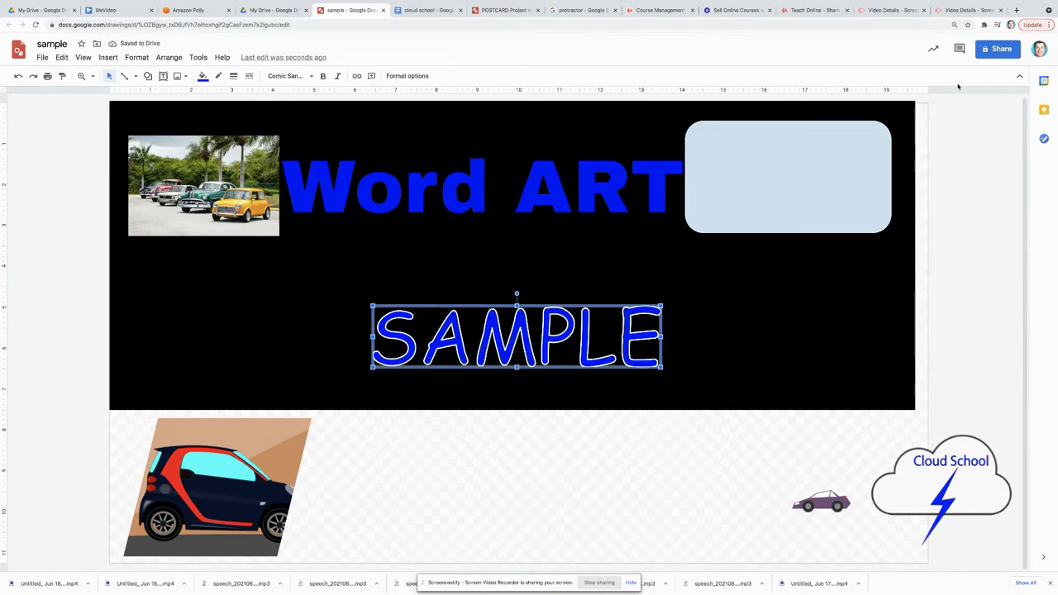
pyautogui.click(984, 26)
# Give the rounded rectangle a light green gradient fill after trying light orange.
pyautogui.click(972, 25)
pyautogui.click(957, 111)
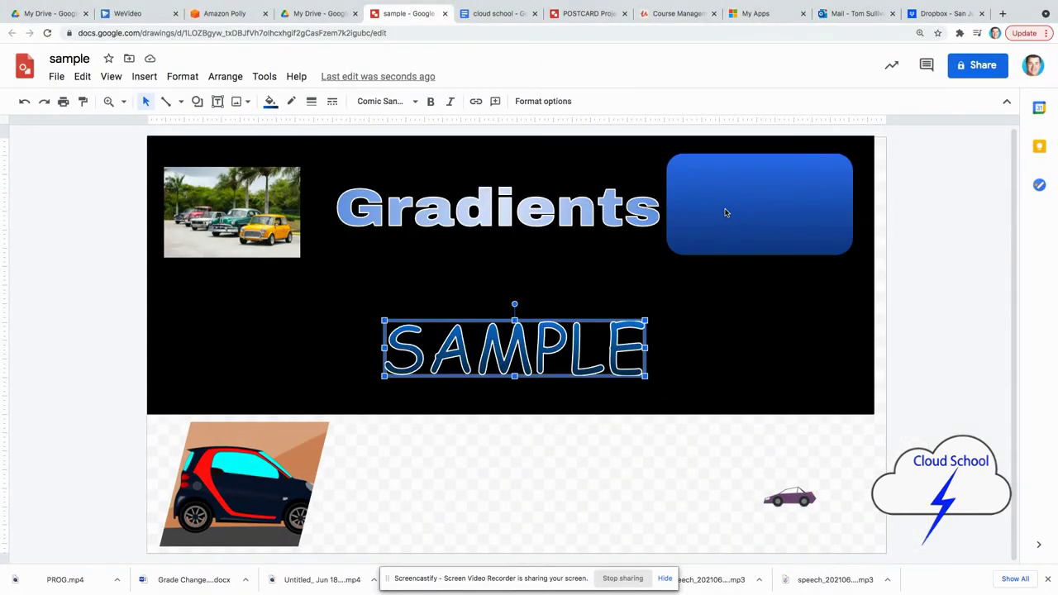
pyautogui.click(725, 210)
pyautogui.click(273, 101)
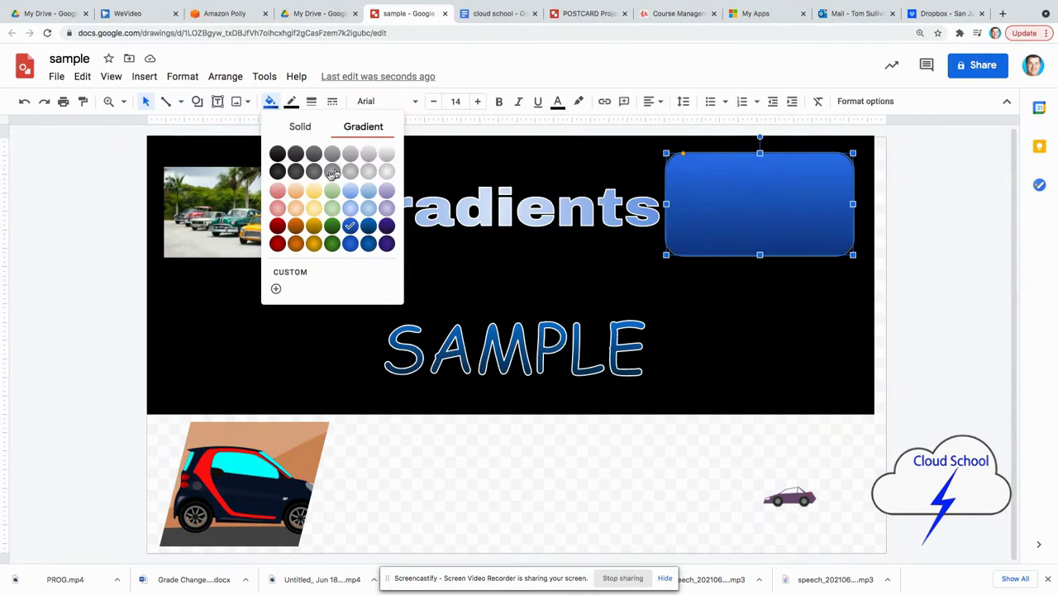
pyautogui.click(296, 192)
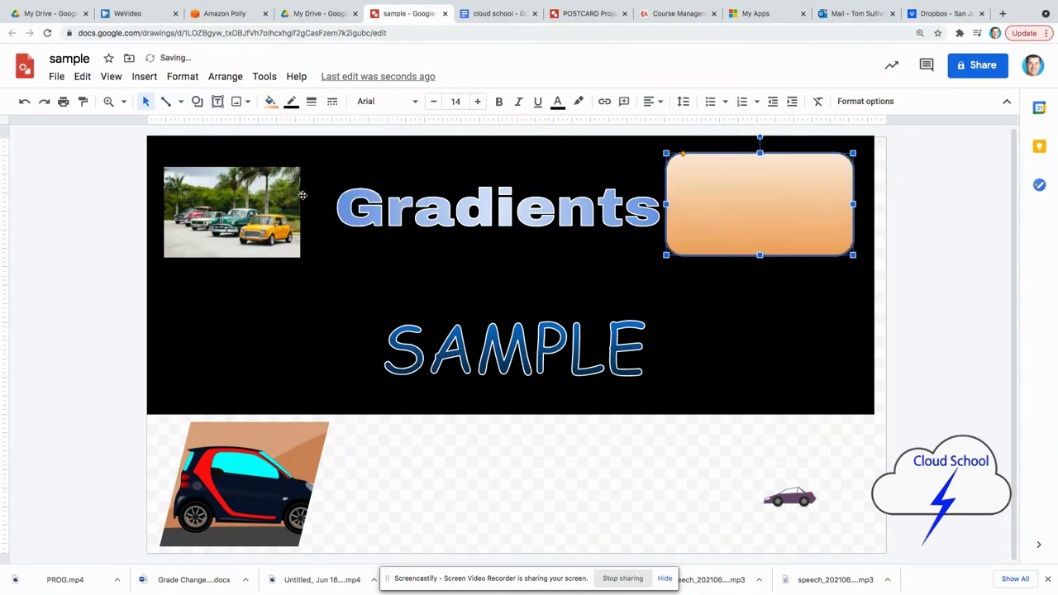
pyautogui.click(270, 102)
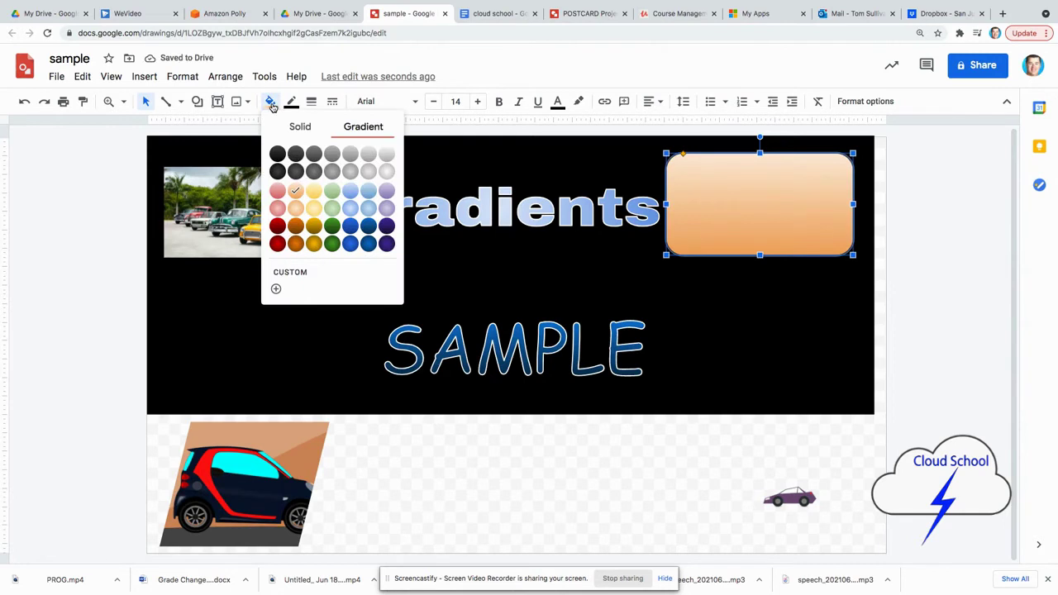
pyautogui.click(329, 211)
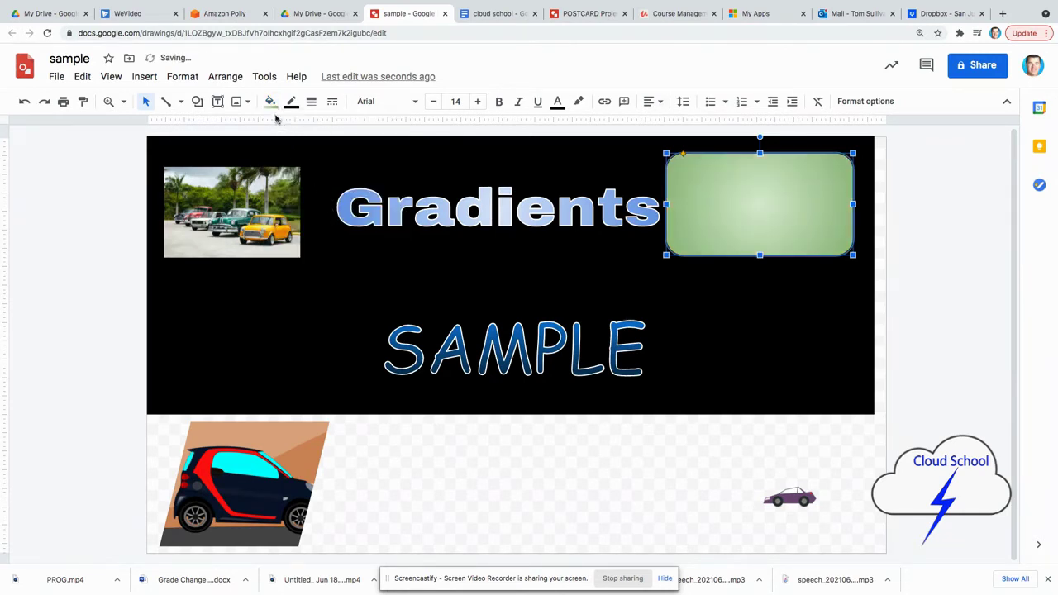
# Fill the Gradients title with a yellow gradient and SAMPLE with a light red gradient.
pyautogui.click(373, 221)
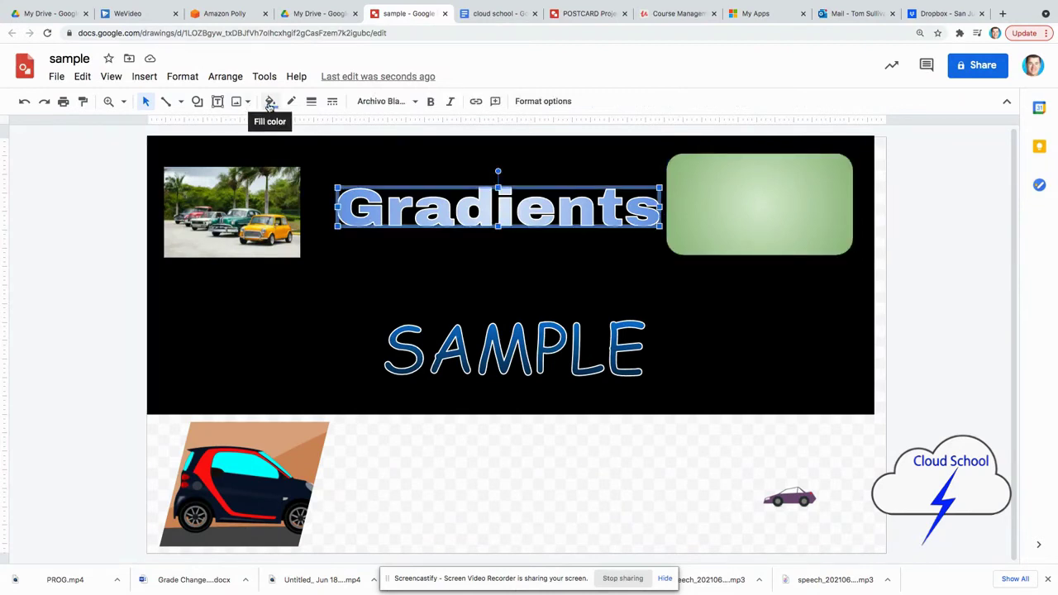
pyautogui.click(270, 103)
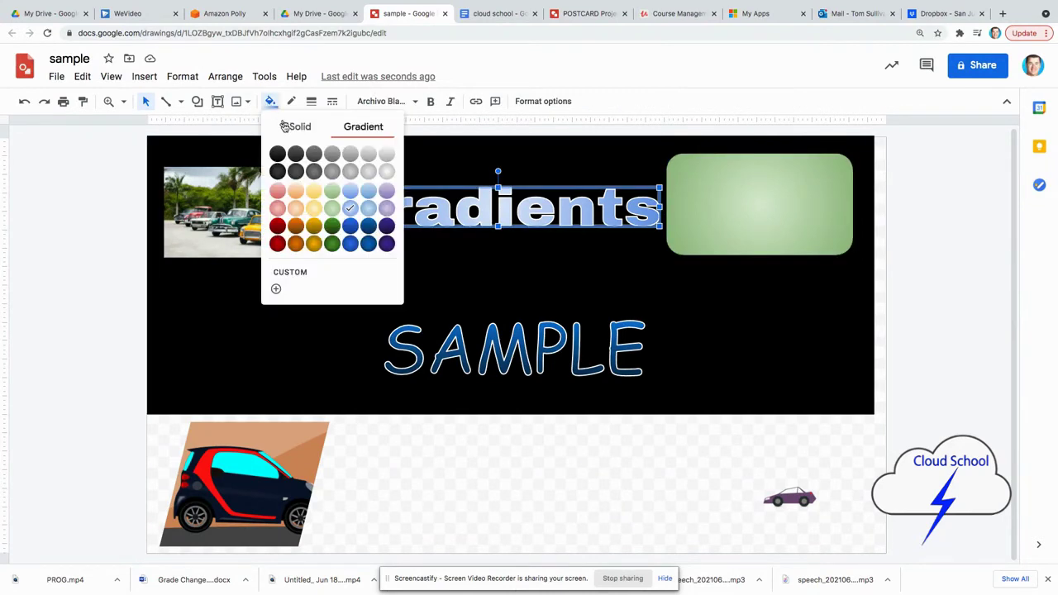
pyautogui.click(314, 210)
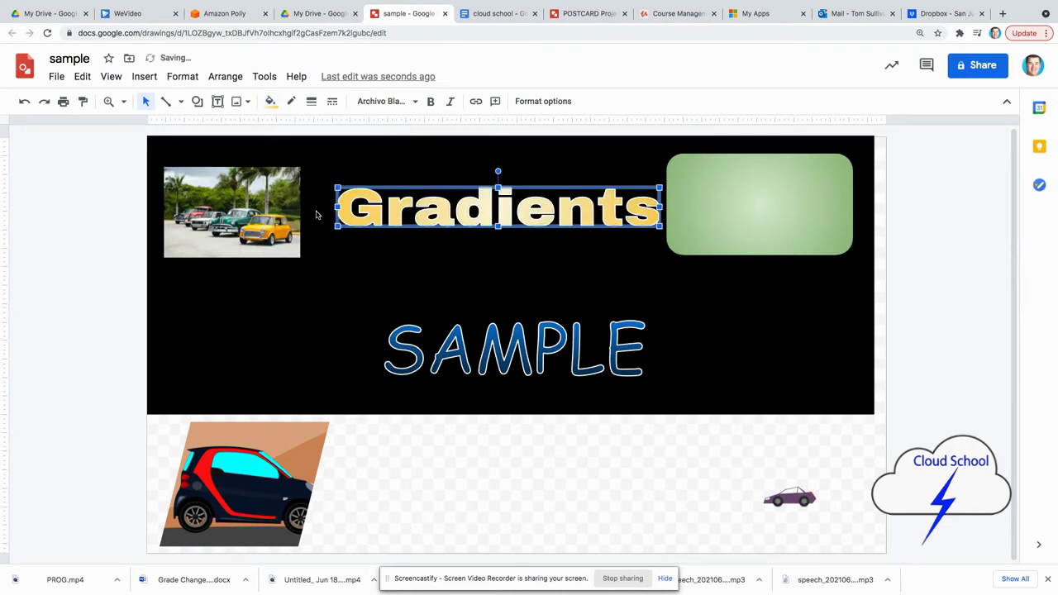
pyautogui.click(451, 352)
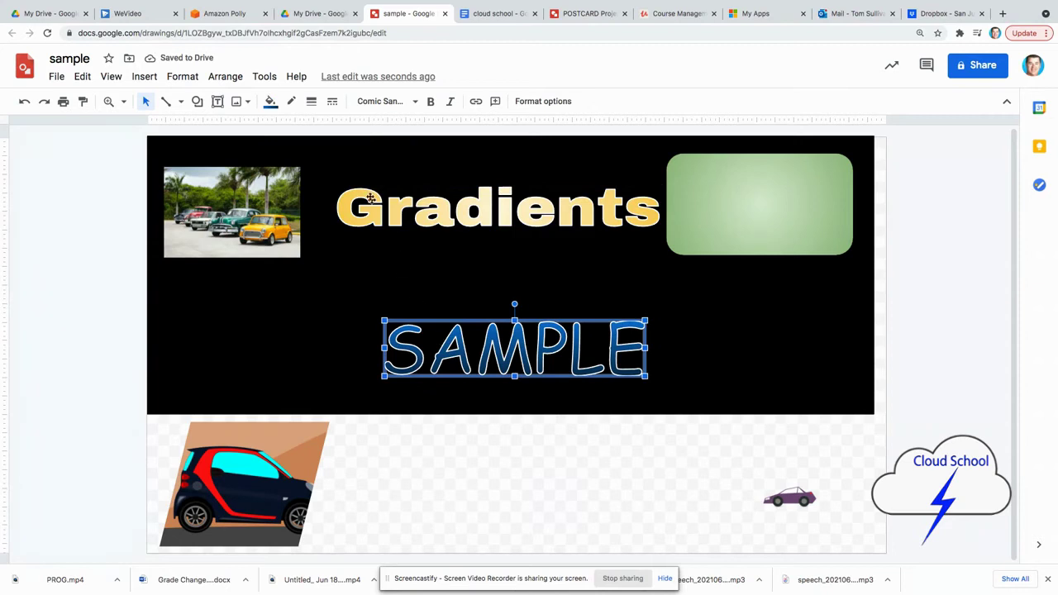
pyautogui.click(272, 106)
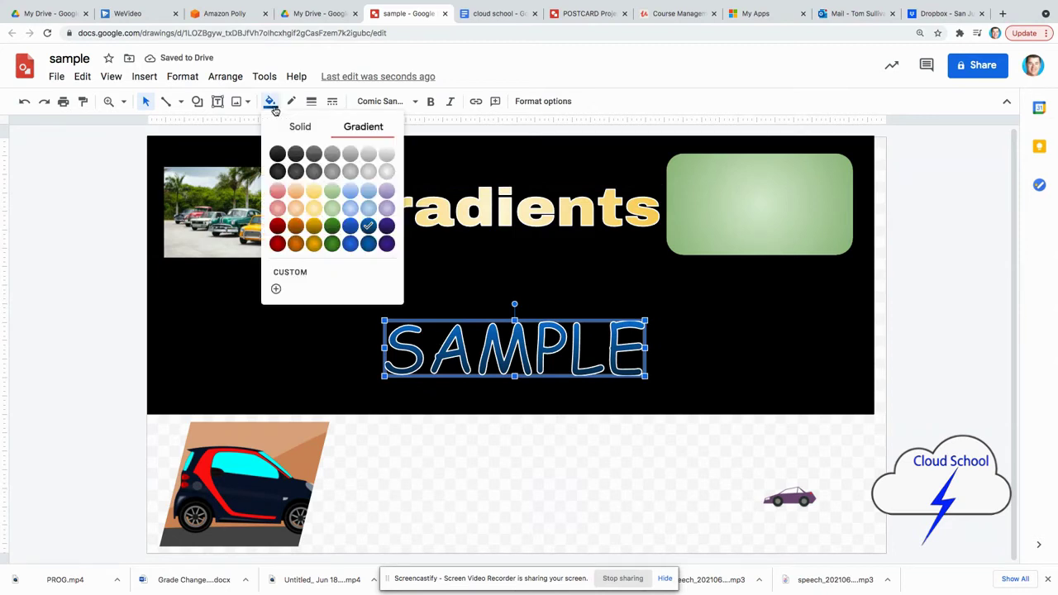
pyautogui.click(277, 191)
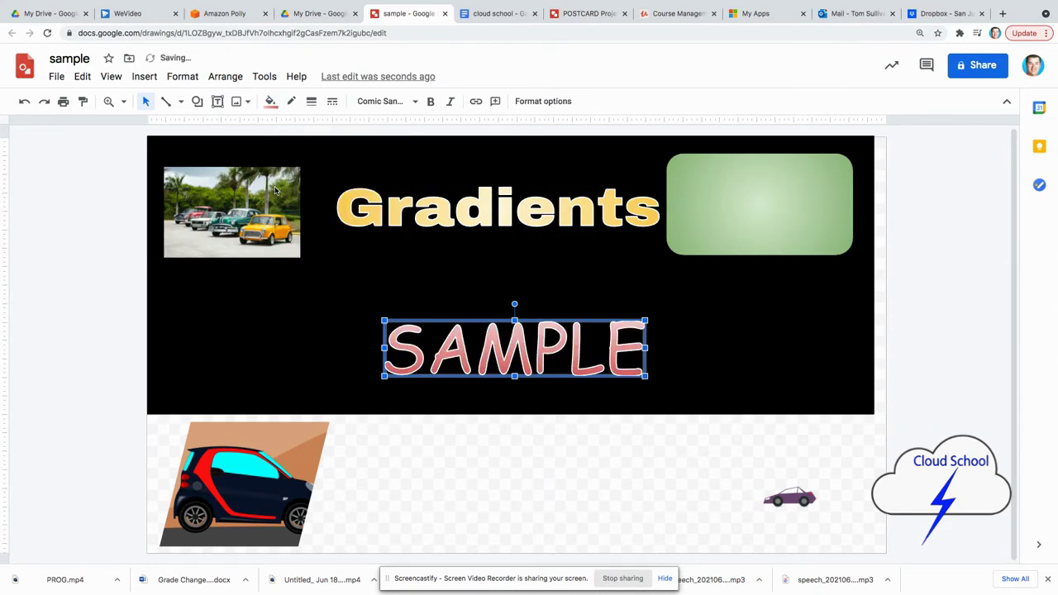
# Start a custom gradient for the rectangle, centred bottom left with Linear type.
pyautogui.click(743, 196)
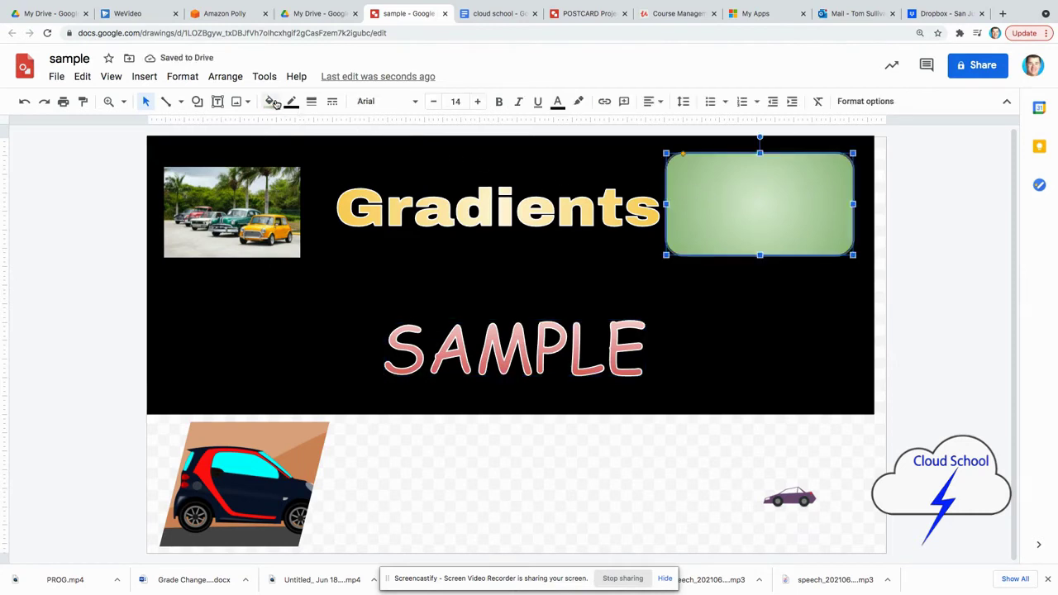
pyautogui.click(273, 102)
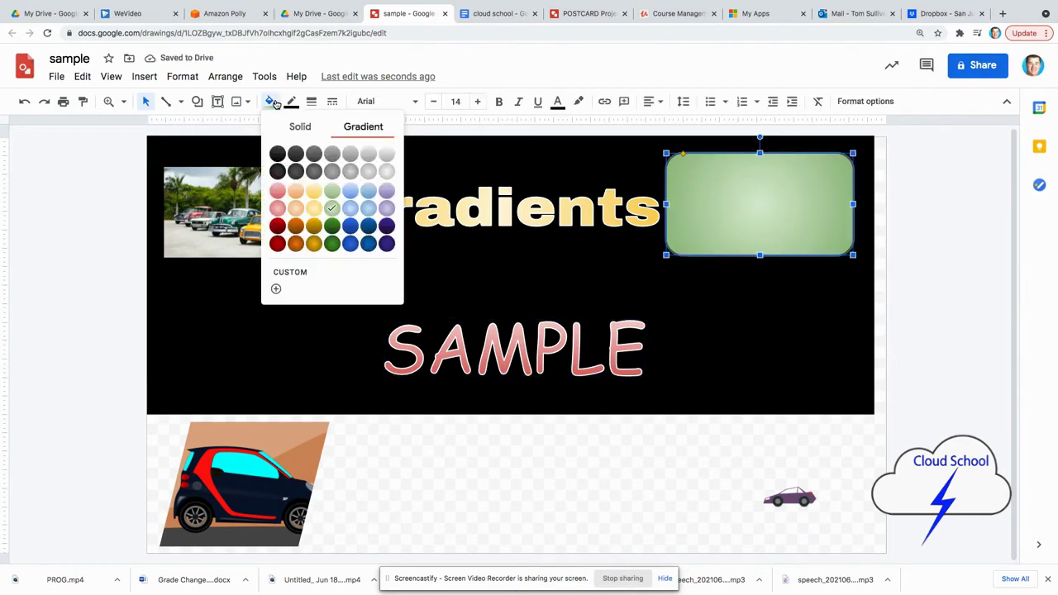
pyautogui.click(291, 273)
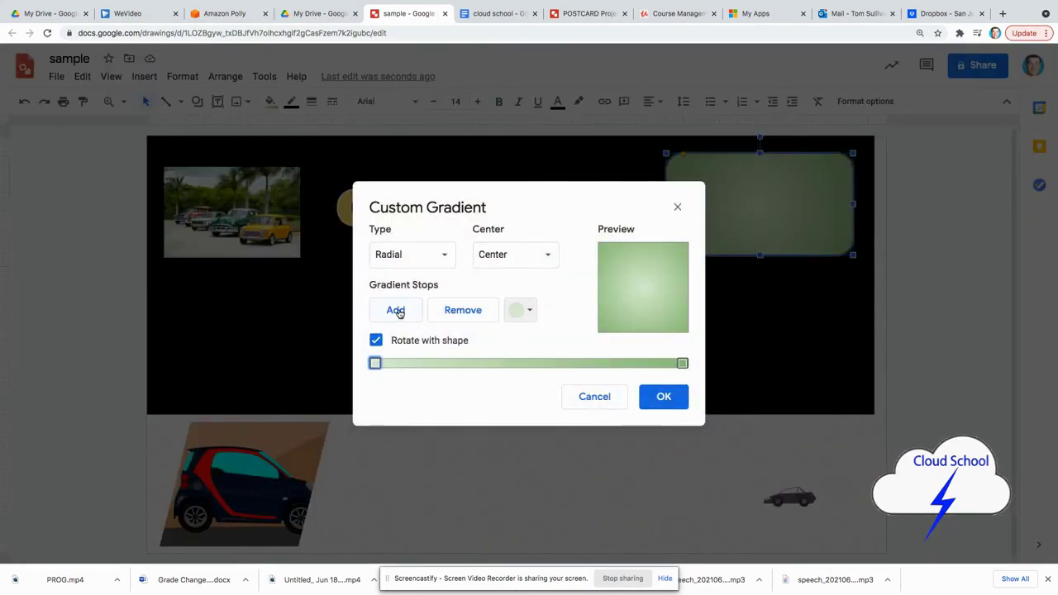
pyautogui.click(506, 262)
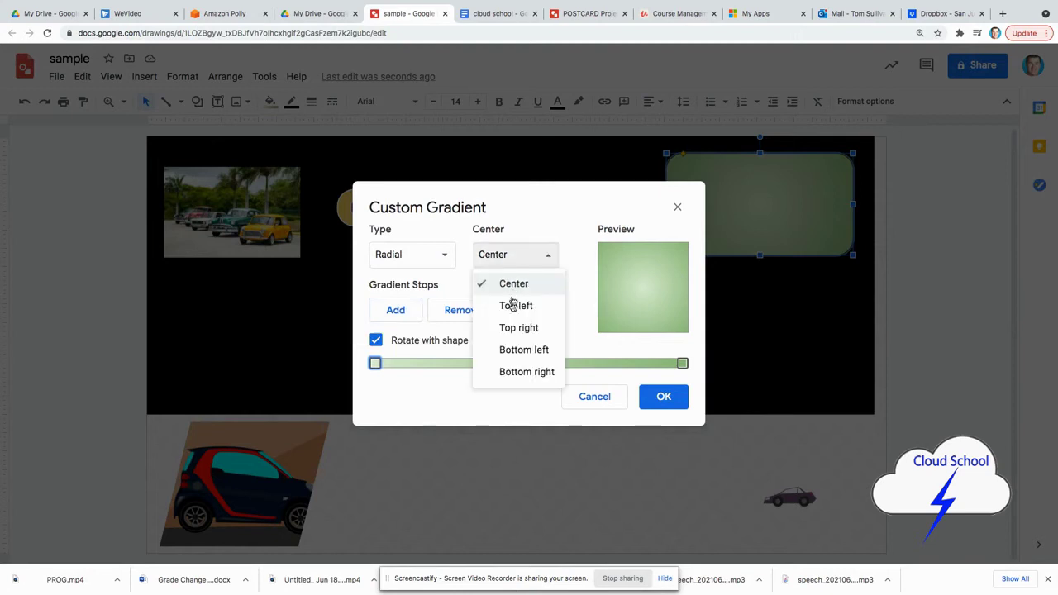
pyautogui.click(516, 349)
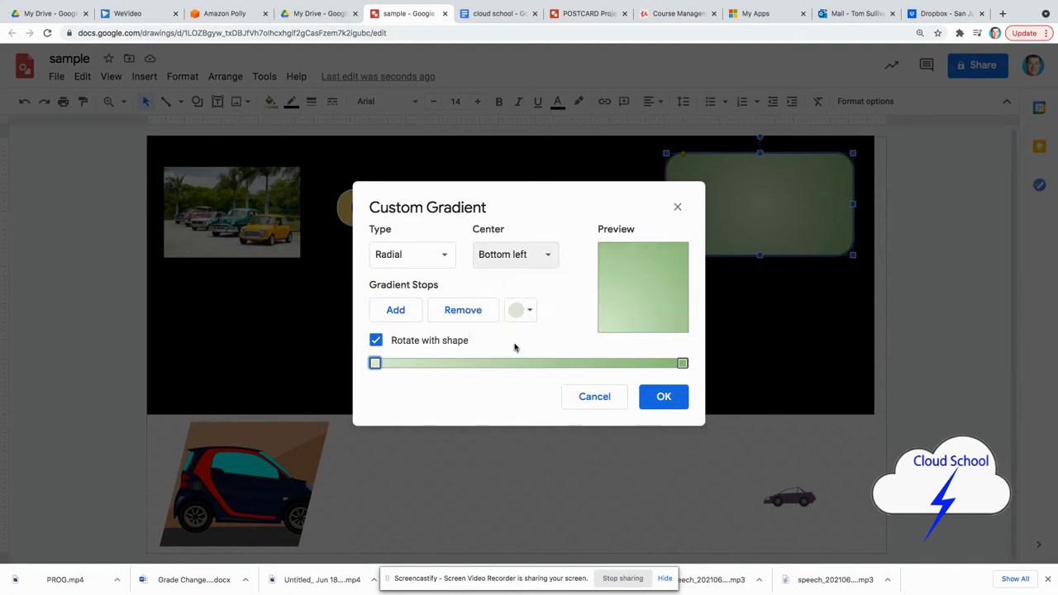
pyautogui.click(441, 257)
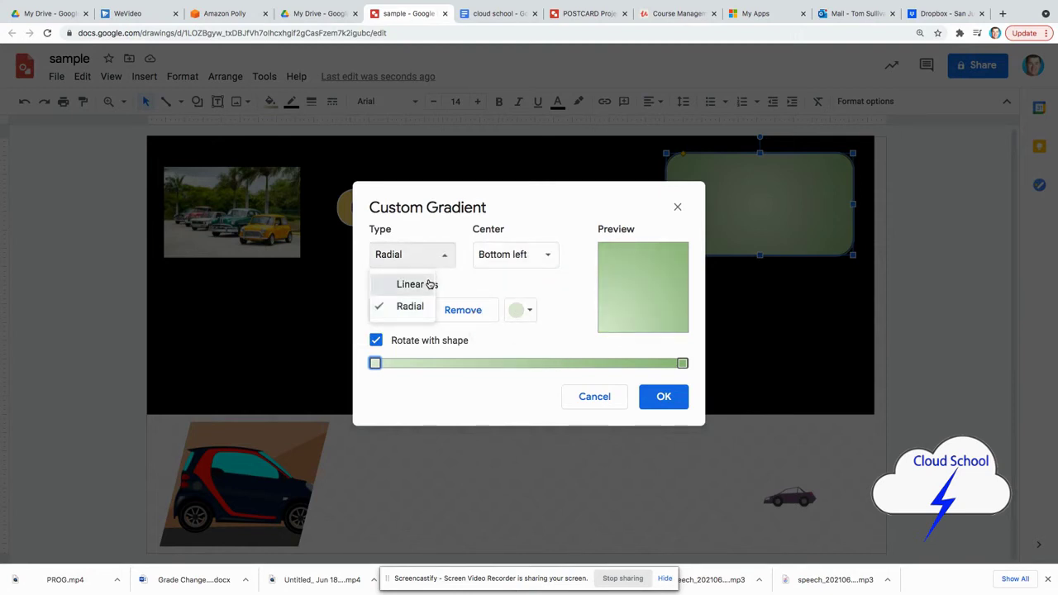
pyautogui.click(422, 284)
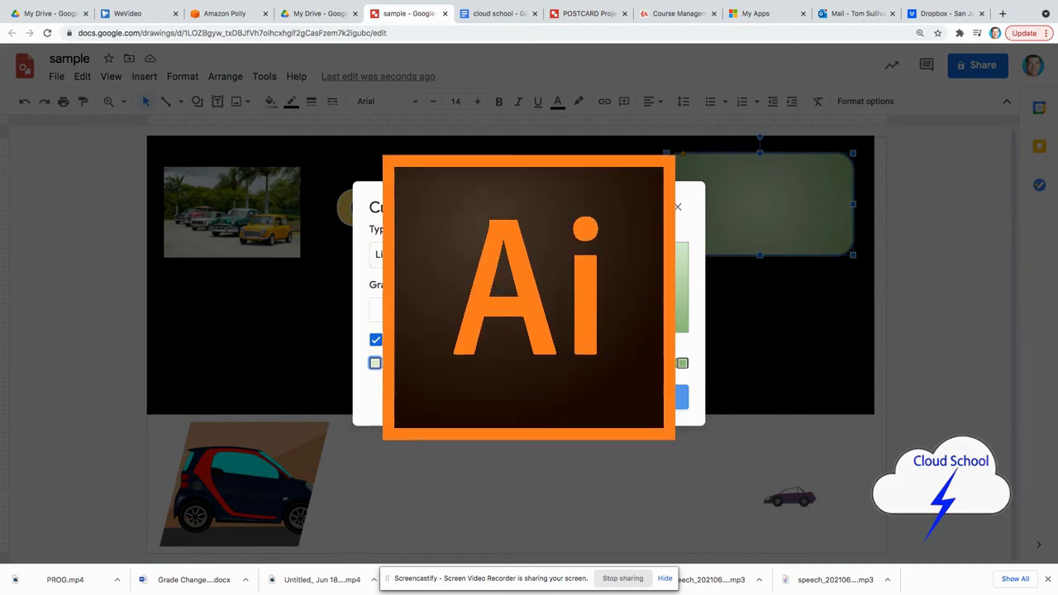
# Apply the custom linear gradient, then give the rectangle a custom blue fill colour.
pyautogui.click(664, 396)
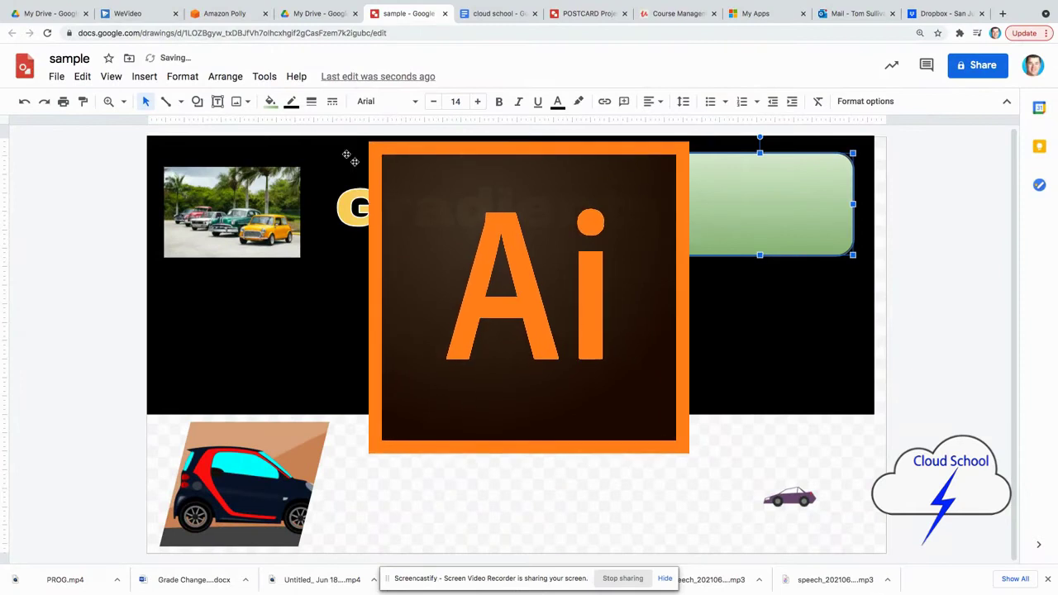
pyautogui.click(270, 101)
pyautogui.click(301, 270)
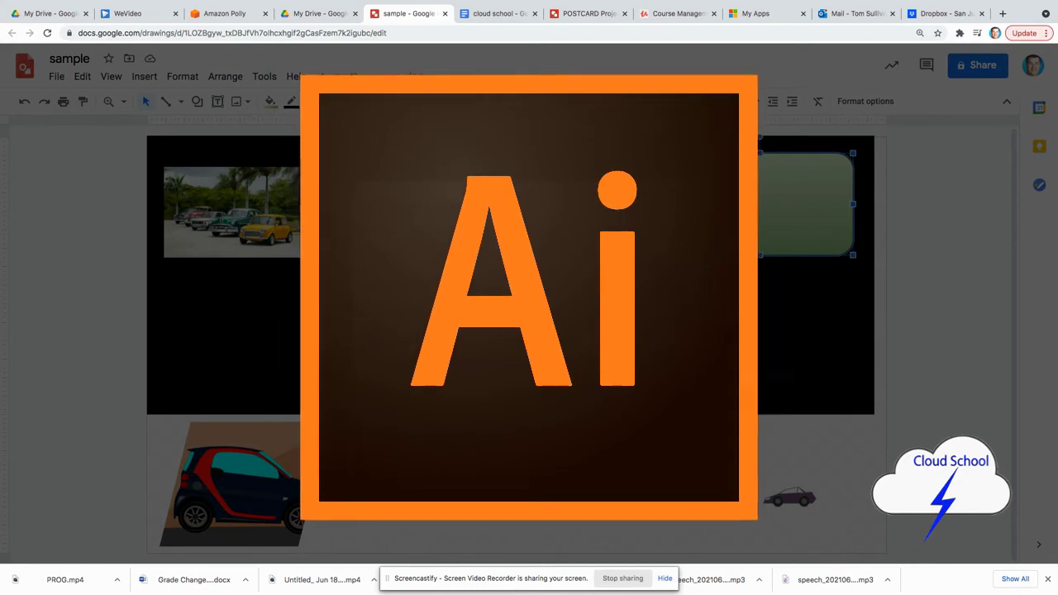
pyautogui.press('Return')
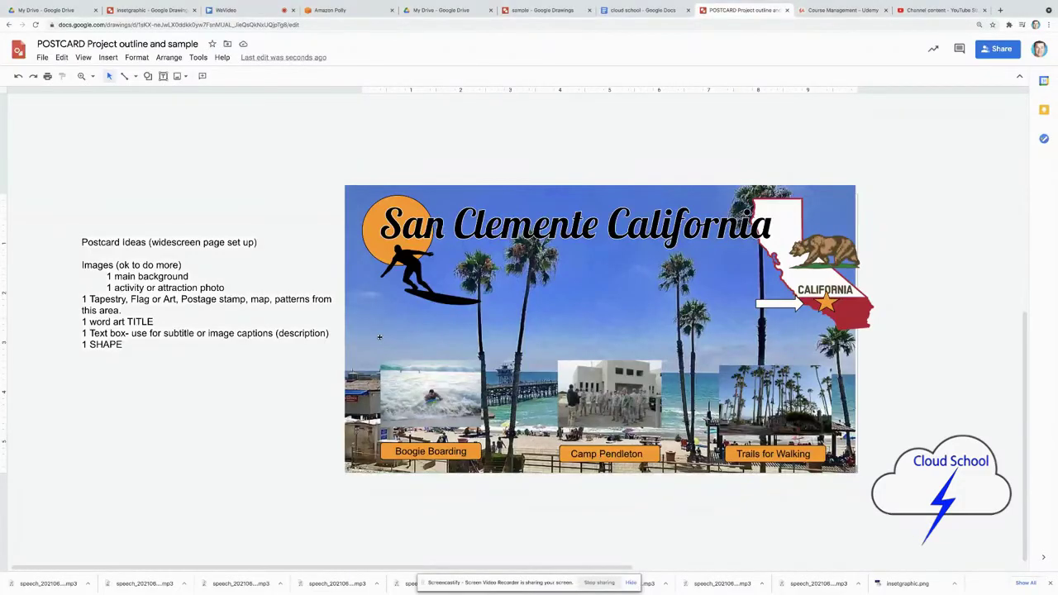
pyautogui.click(380, 337)
pyautogui.moveTo(377, 339)
pyautogui.mouseDown()
pyautogui.moveTo(389, 304)
pyautogui.moveTo(378, 304)
pyautogui.moveTo(377, 334)
pyautogui.mouseUp()
pyautogui.hotkey('ctrl', 'z')
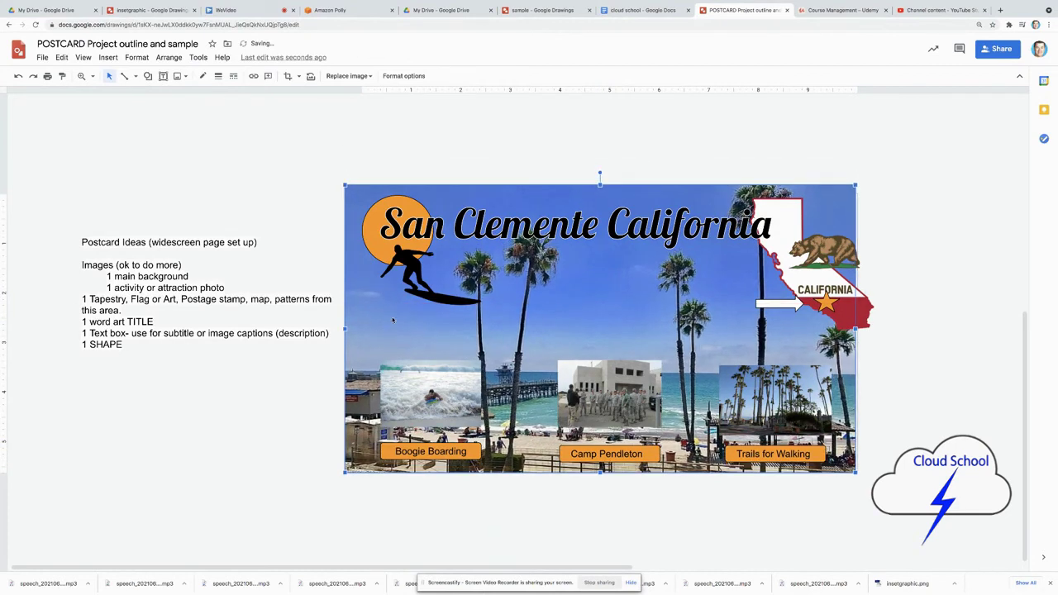
pyautogui.click(430, 382)
pyautogui.click(603, 387)
pyautogui.click(752, 388)
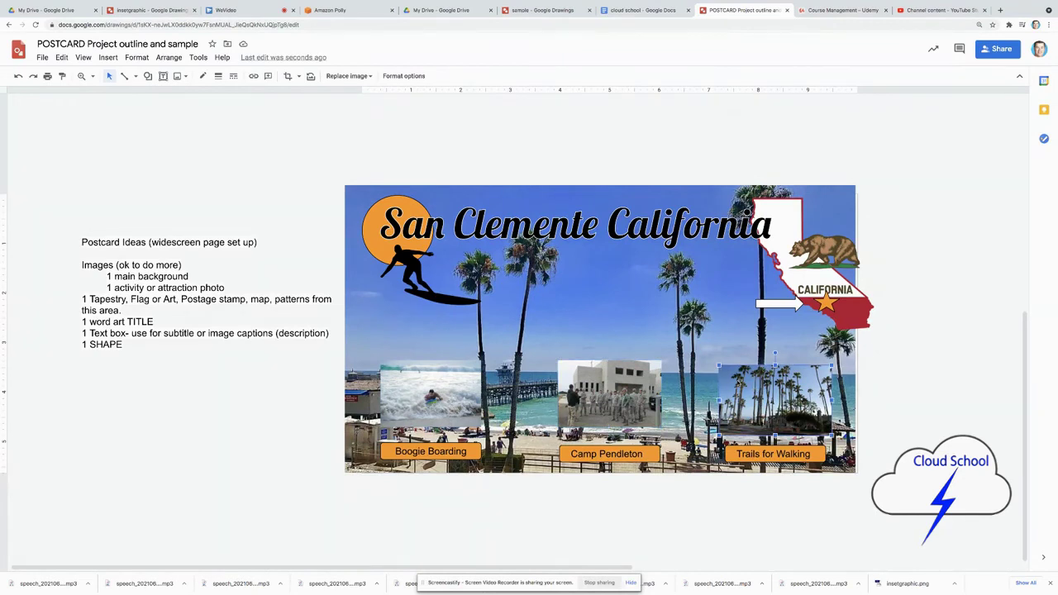
pyautogui.click(291, 498)
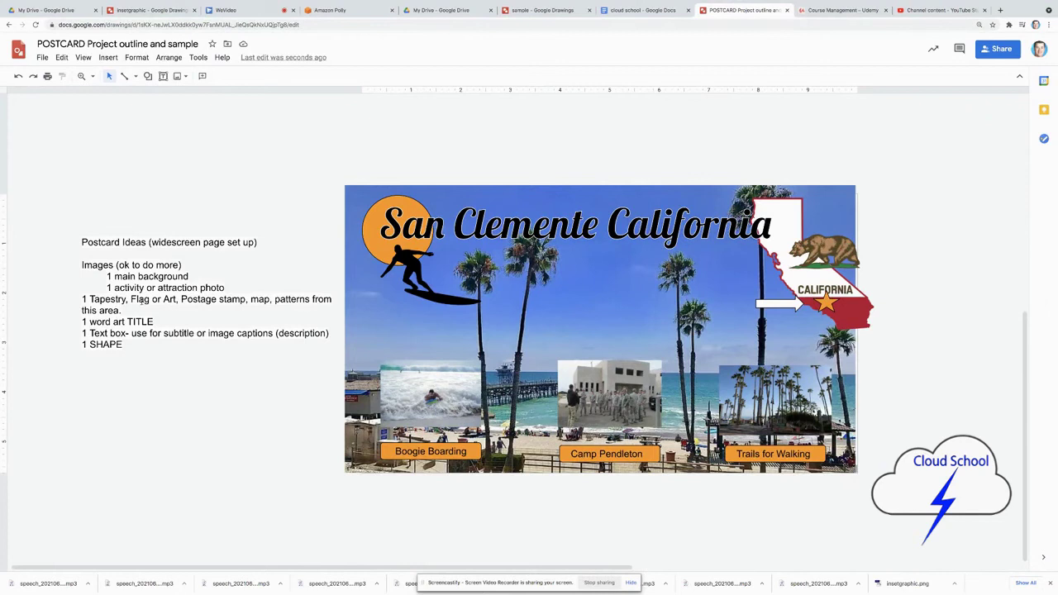
pyautogui.click(803, 282)
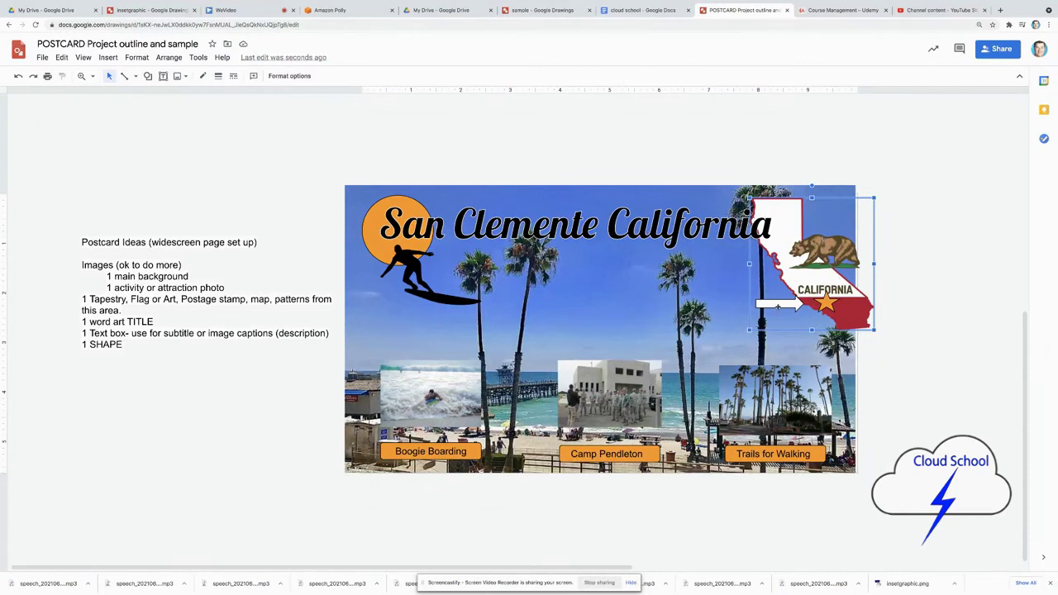
pyautogui.click(731, 450)
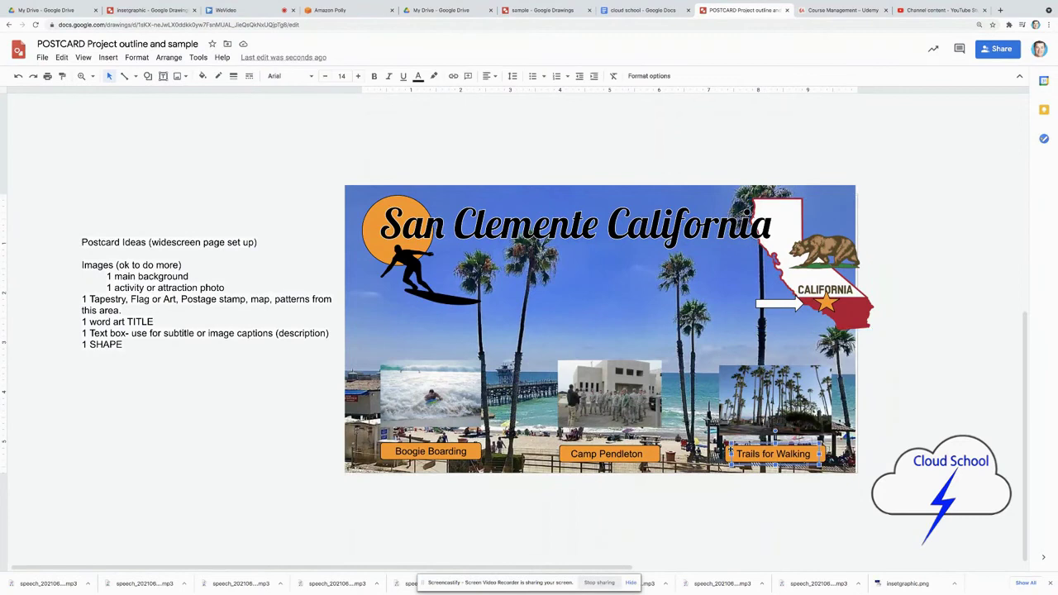
pyautogui.click(725, 454)
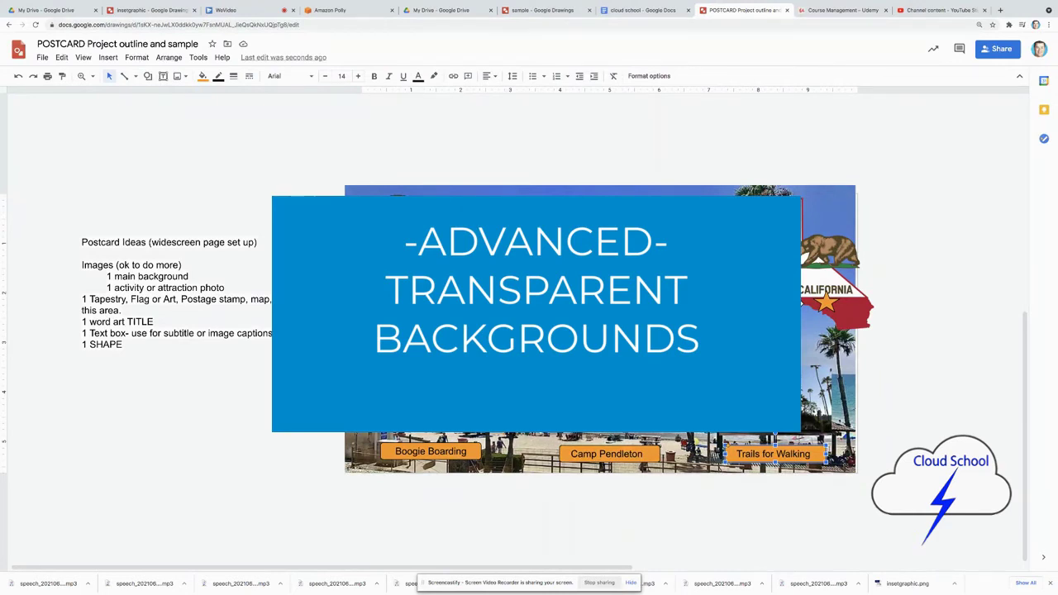
# Give the San Clemente California title a thin 2px outline.
pyautogui.click(575, 225)
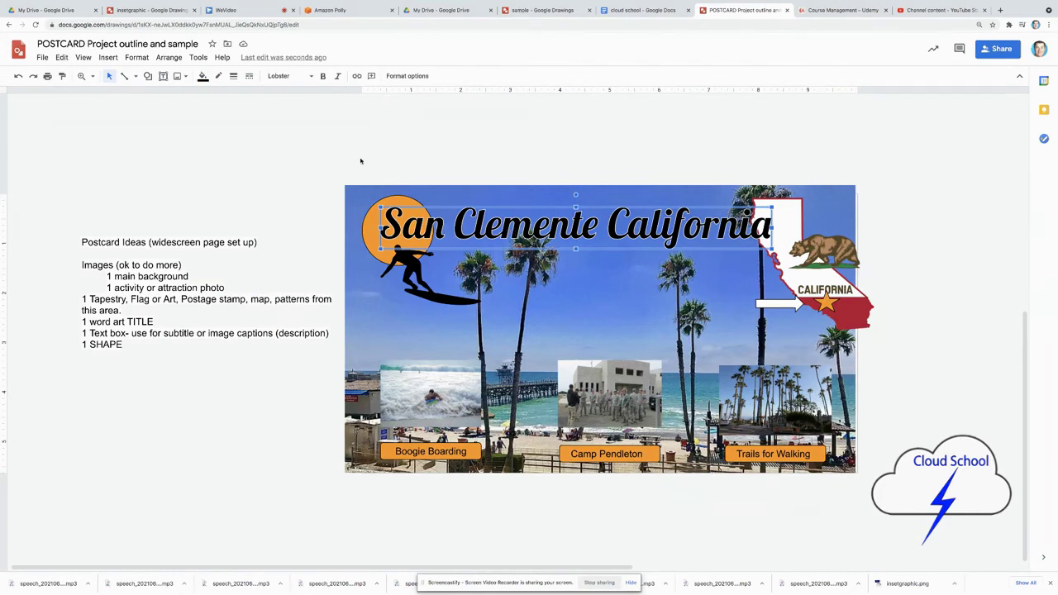
pyautogui.click(233, 76)
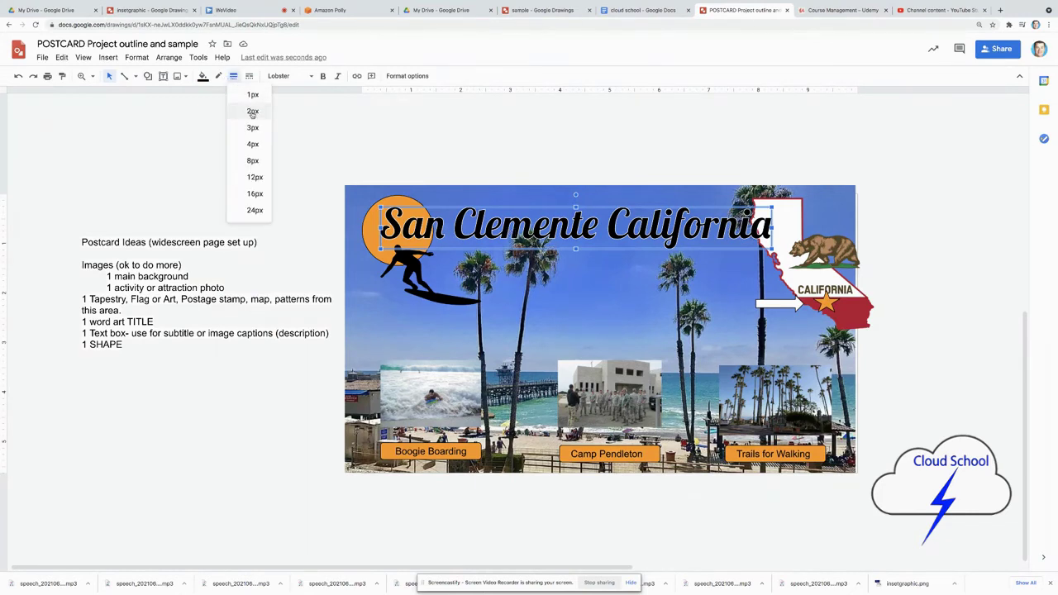
pyautogui.click(251, 112)
pyautogui.click(442, 143)
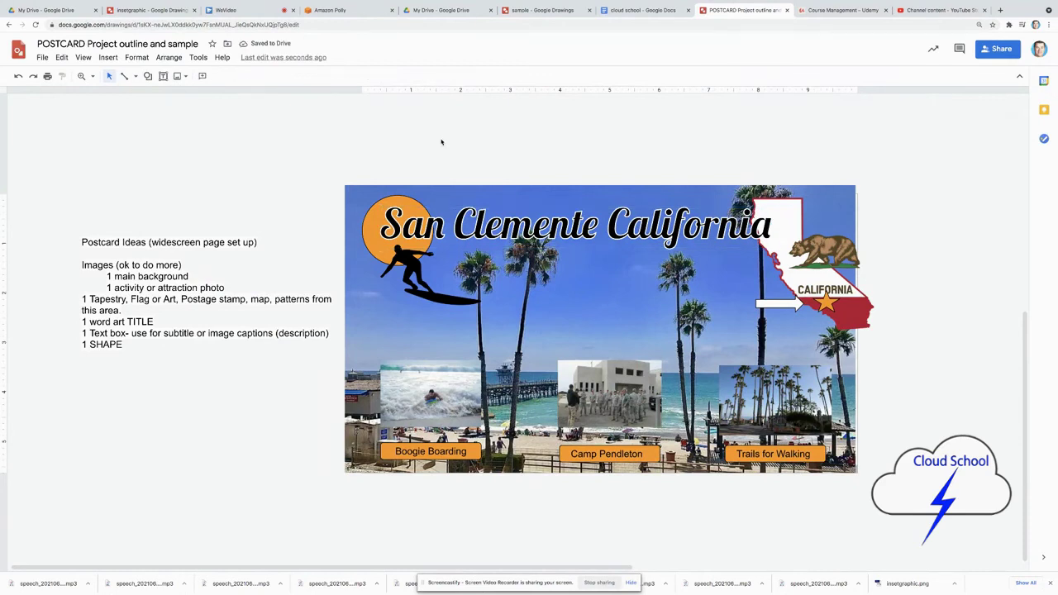
# Zoom out to 50% and scroll up to bring the Half Moon Bay sample into view.
pyautogui.click(82, 76)
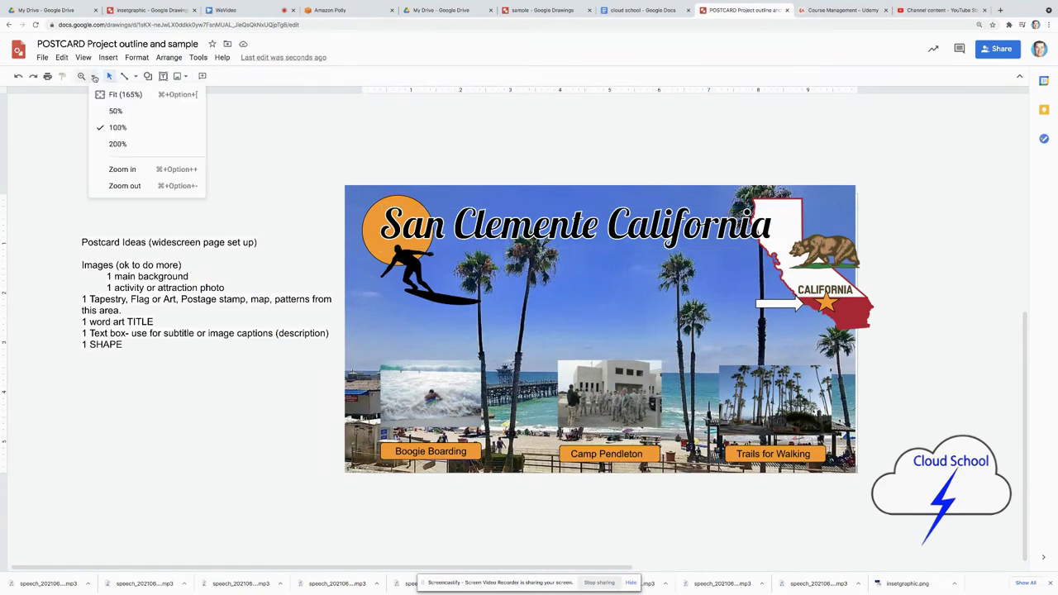
pyautogui.click(116, 111)
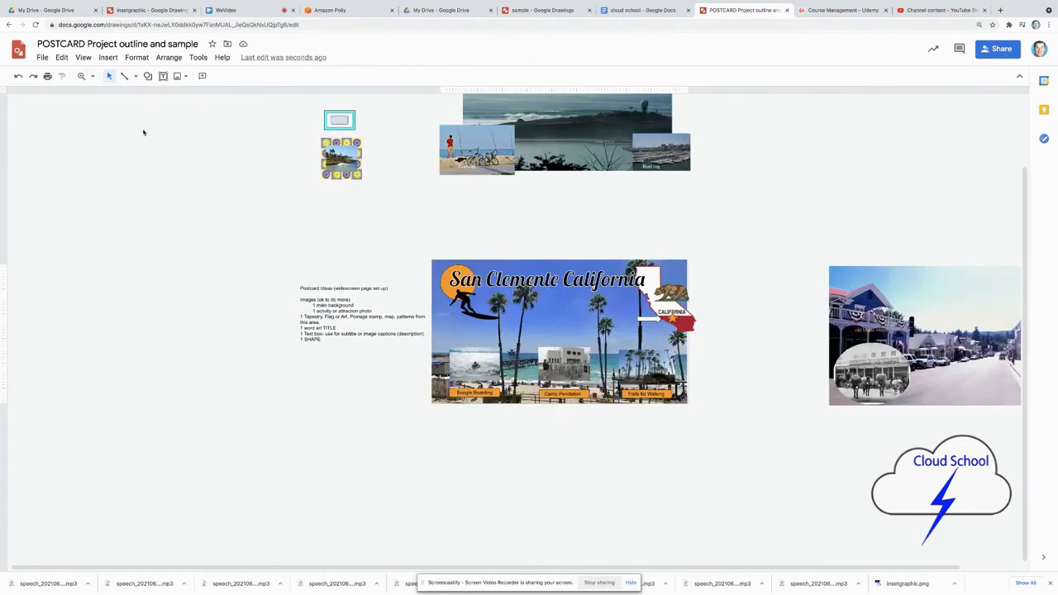
pyautogui.scroll(2, 143, 133)
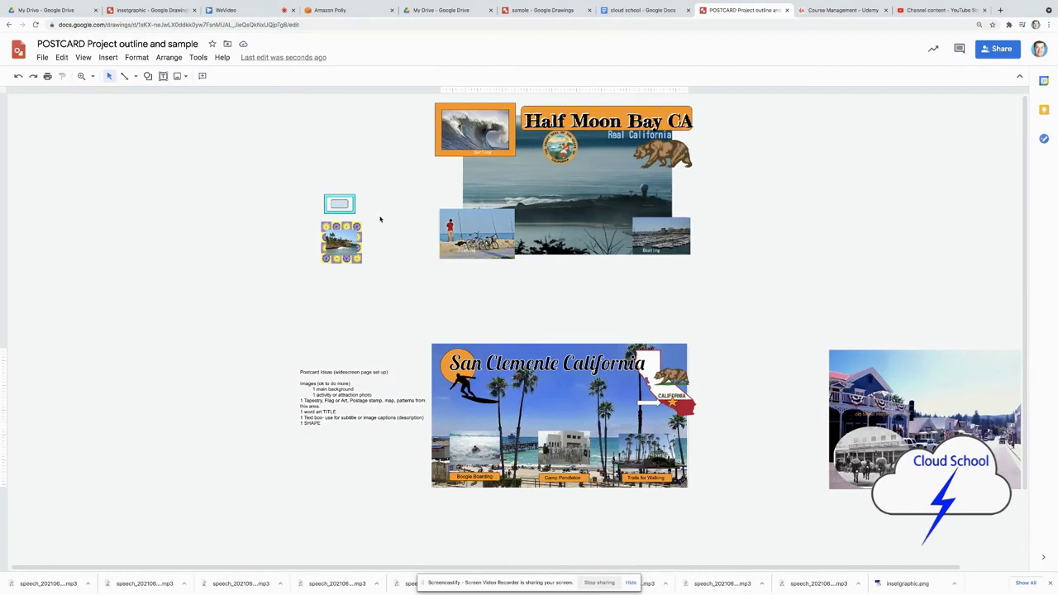
# Move the flower-framed beach image below the small box and zoom in on it.
pyautogui.click(342, 246)
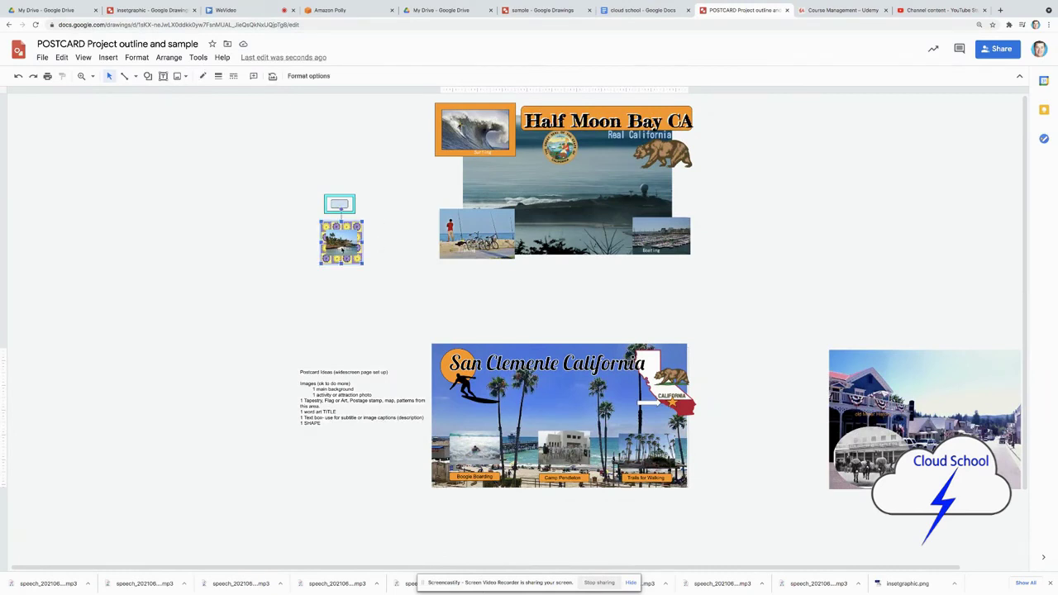
pyautogui.moveTo(341, 247); pyautogui.dragTo(342, 277)
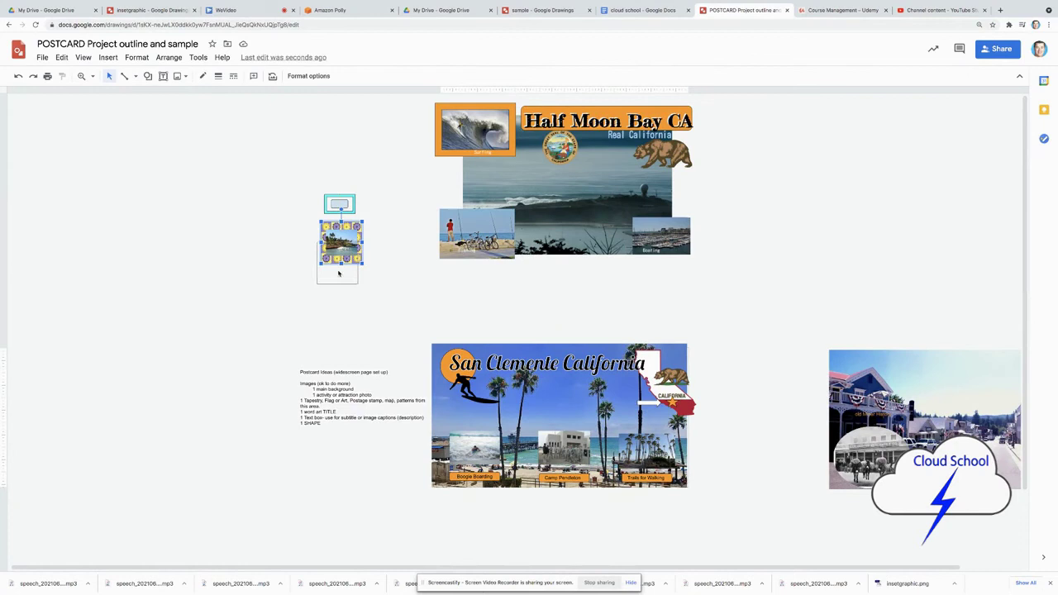
pyautogui.click(82, 76)
pyautogui.moveTo(306, 243); pyautogui.dragTo(401, 317)
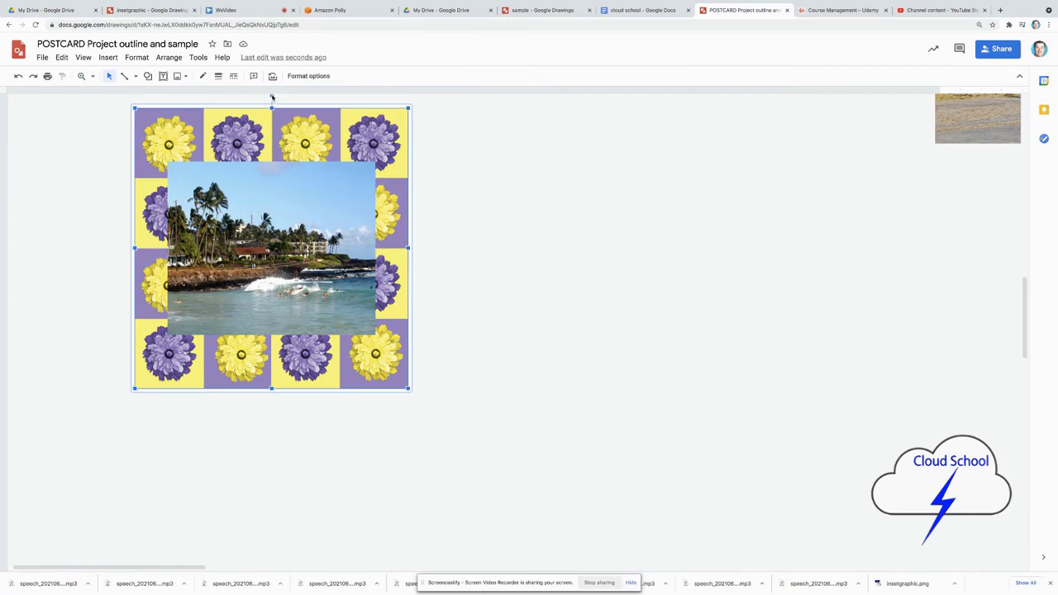
# Ungroup the frame and beach photo, then make the photo slightly transparent.
pyautogui.rightClick(280, 205)
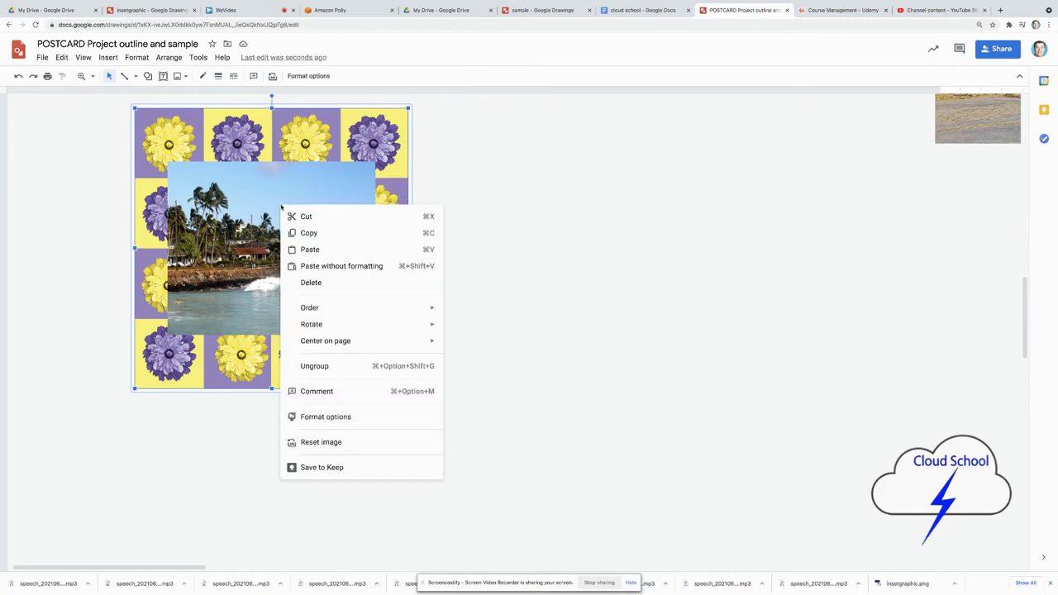
pyautogui.click(372, 366)
pyautogui.click(490, 221)
pyautogui.click(272, 248)
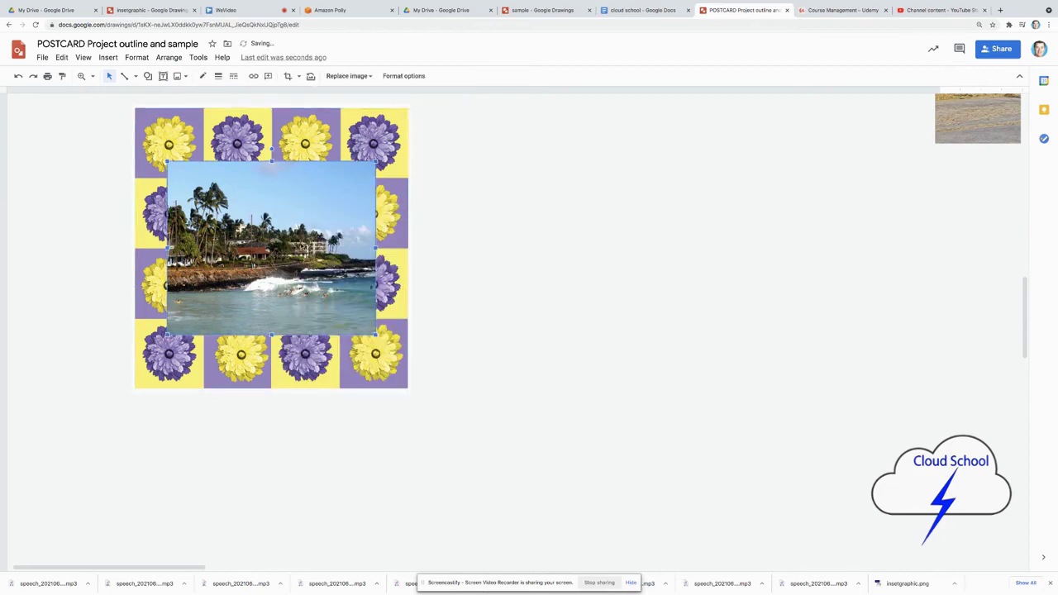
pyautogui.click(410, 76)
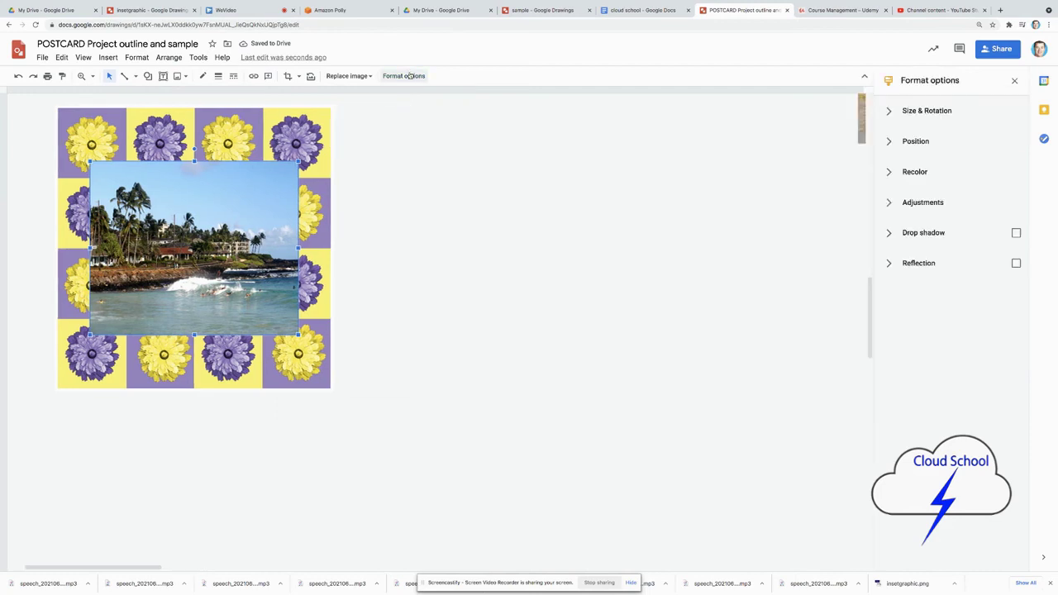
pyautogui.click(926, 203)
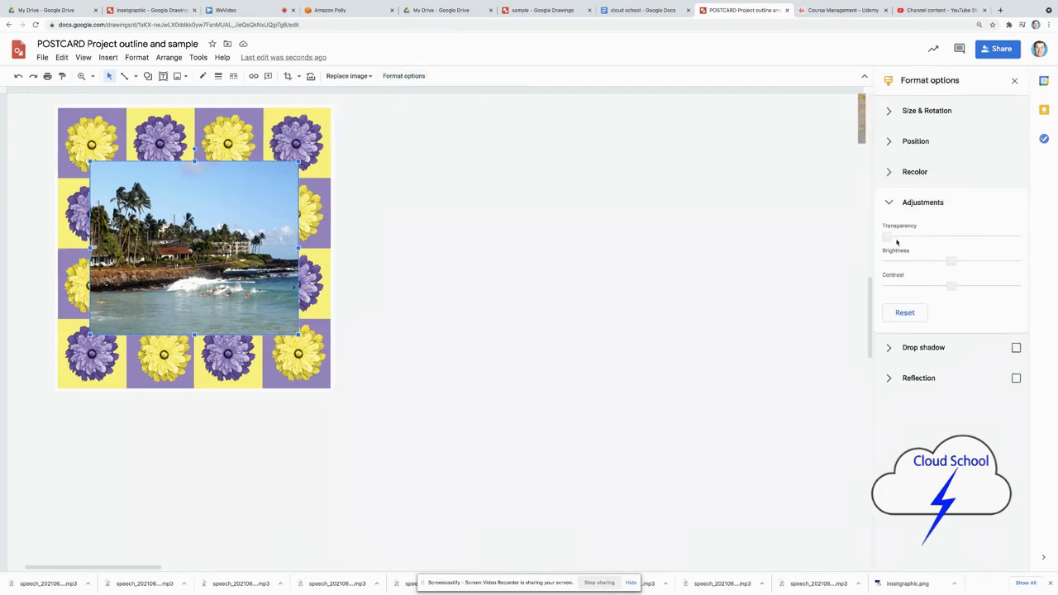
pyautogui.moveTo(906, 237)
pyautogui.mouseDown()
pyautogui.moveTo(922, 236)
pyautogui.moveTo(890, 236)
pyautogui.mouseUp()
# Raise the flower frame's transparency to about 49%, then zoom back out.
pyautogui.click(291, 137)
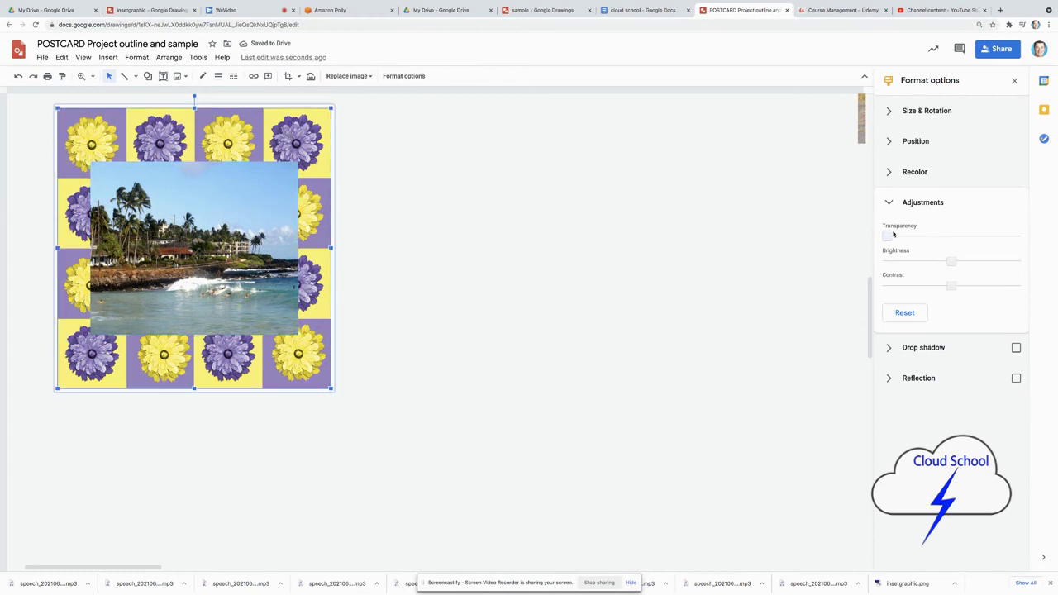
pyautogui.moveTo(903, 234); pyautogui.dragTo(945, 233)
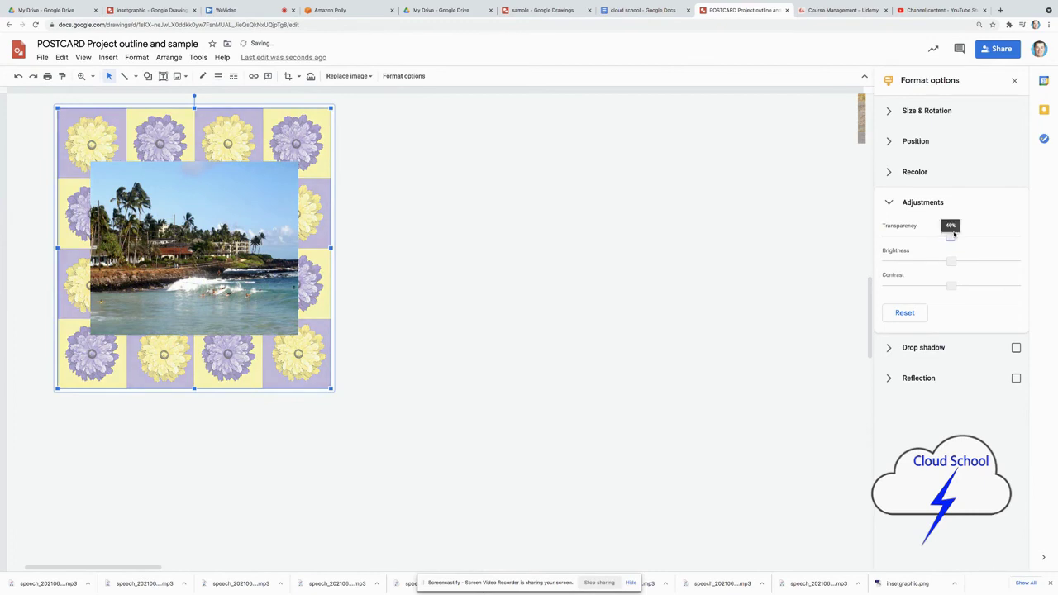
pyautogui.click(785, 233)
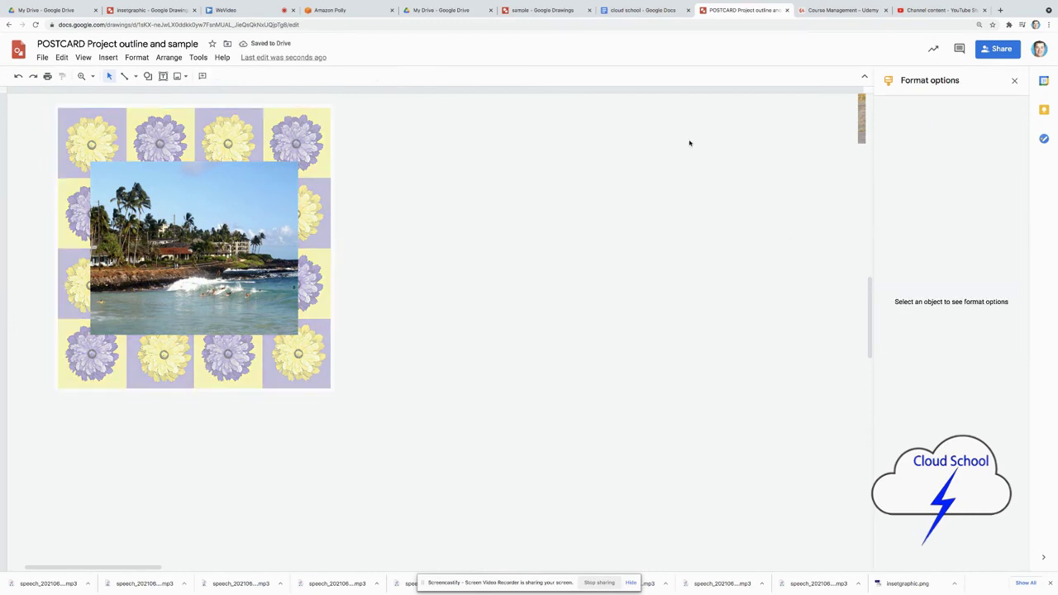
pyautogui.click(93, 77)
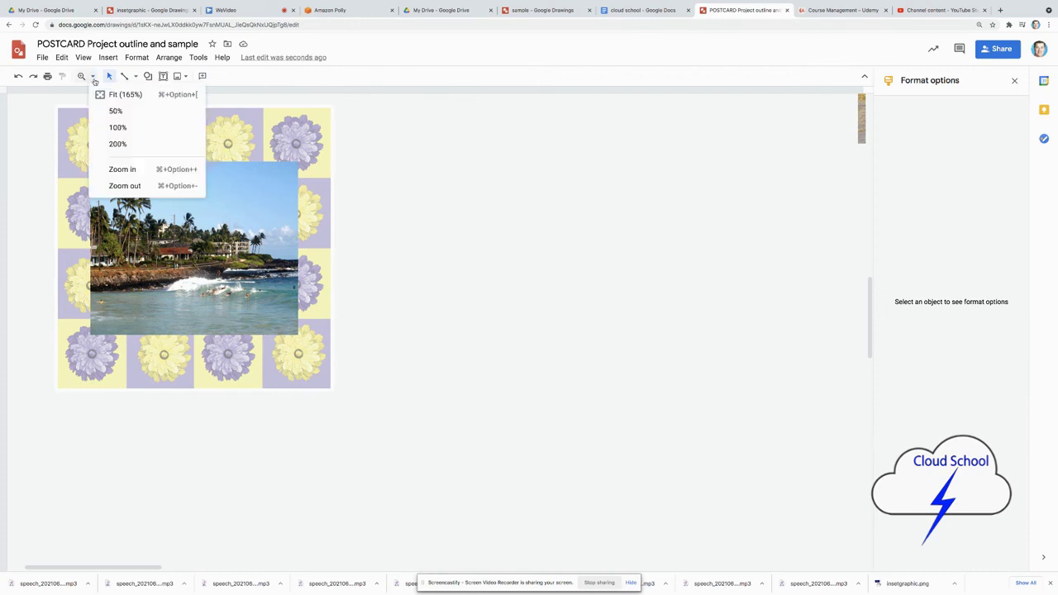
pyautogui.click(120, 129)
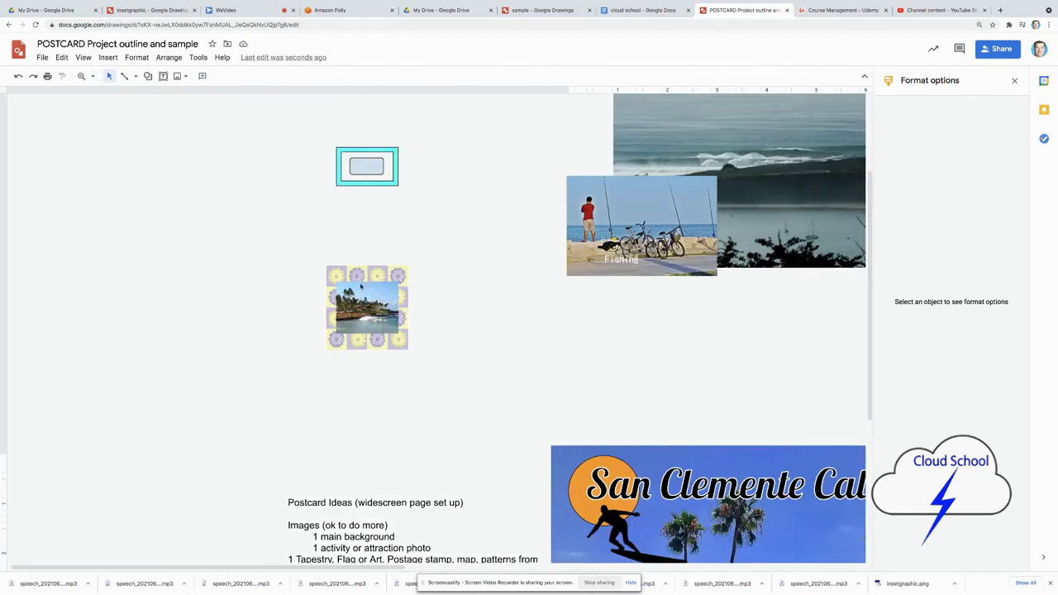
pyautogui.scroll(-3, 477, 325)
# Shift the California map left and move its star onto the map.
pyautogui.hscroll(3, 478, 322)
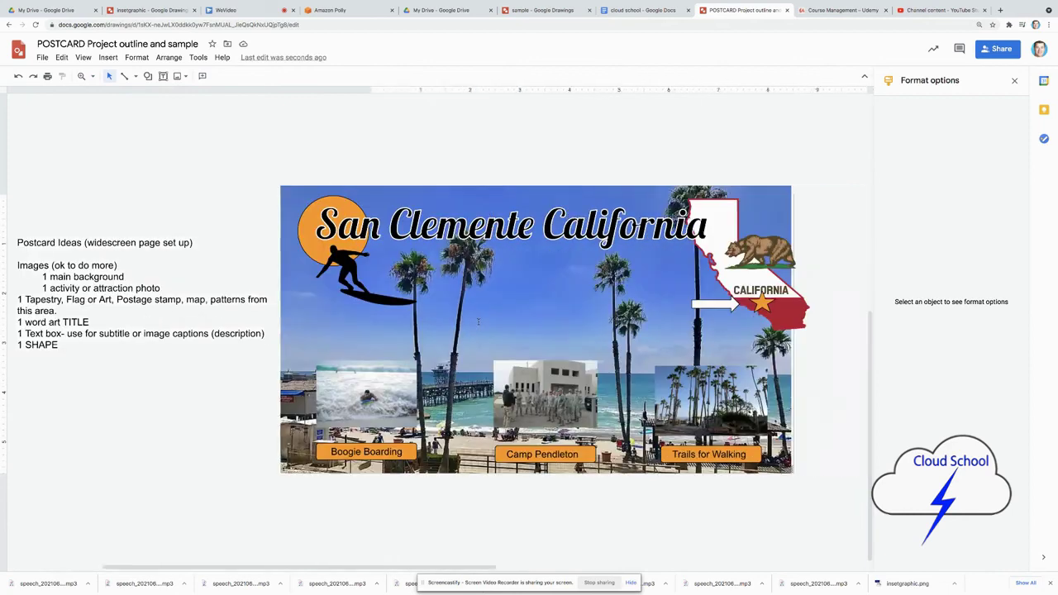
pyautogui.hscroll(2, 478, 321)
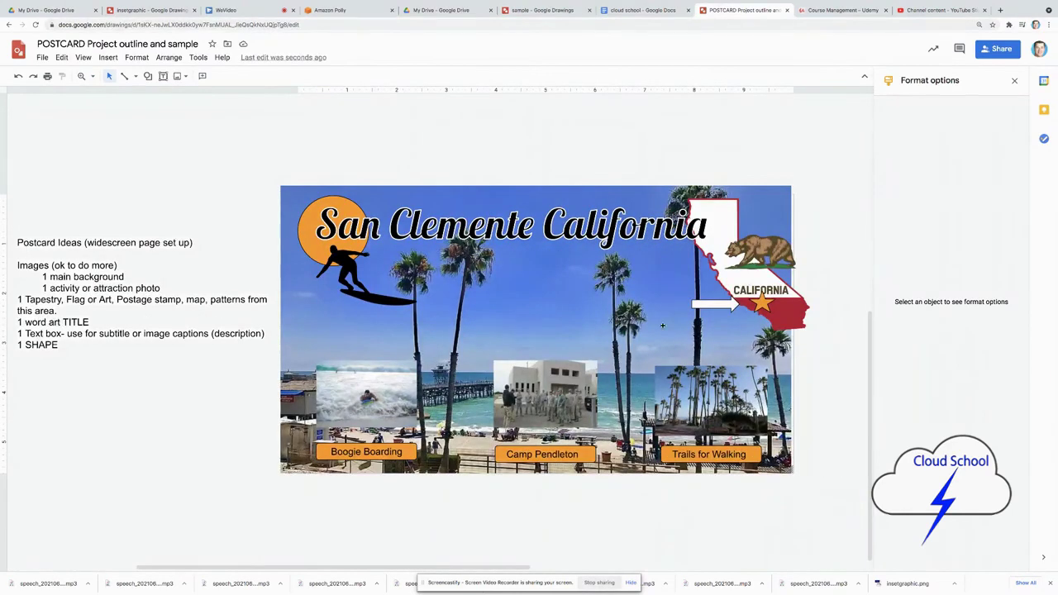
pyautogui.click(716, 293)
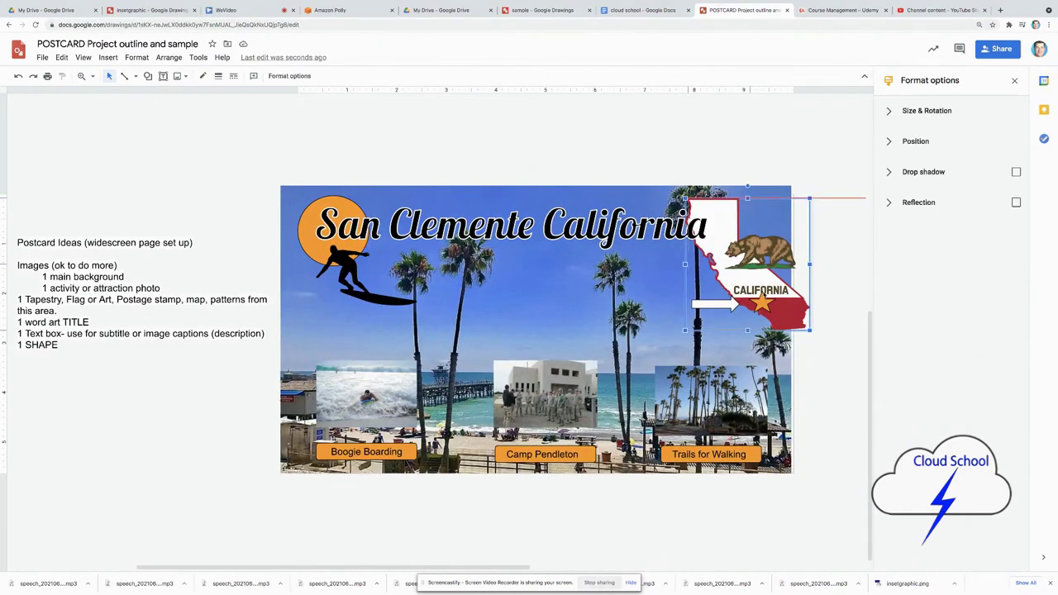
pyautogui.moveTo(716, 293); pyautogui.dragTo(645, 303)
pyautogui.click(708, 305)
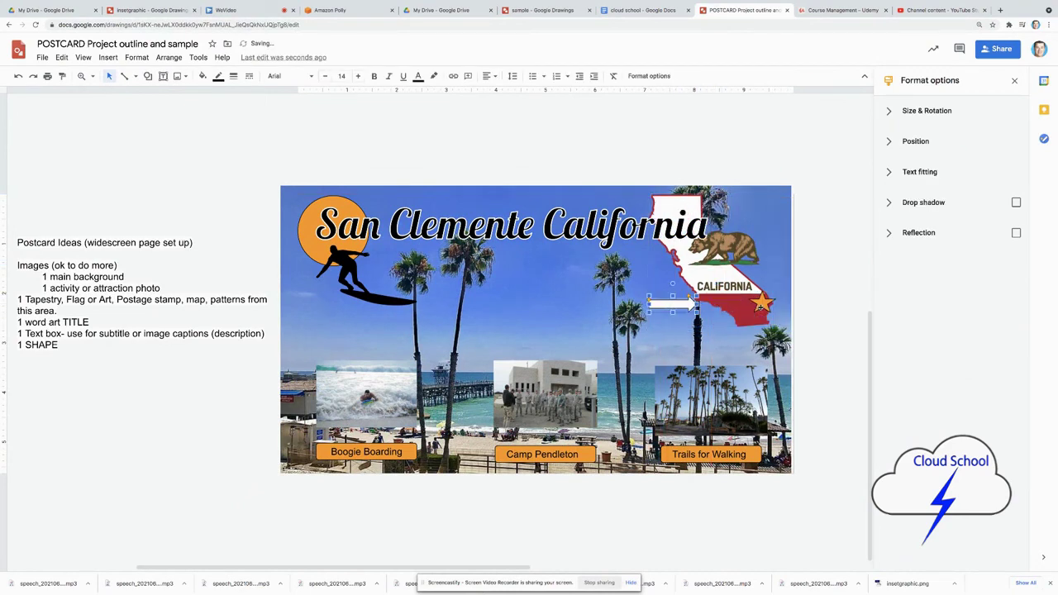
pyautogui.moveTo(761, 303); pyautogui.dragTo(721, 306)
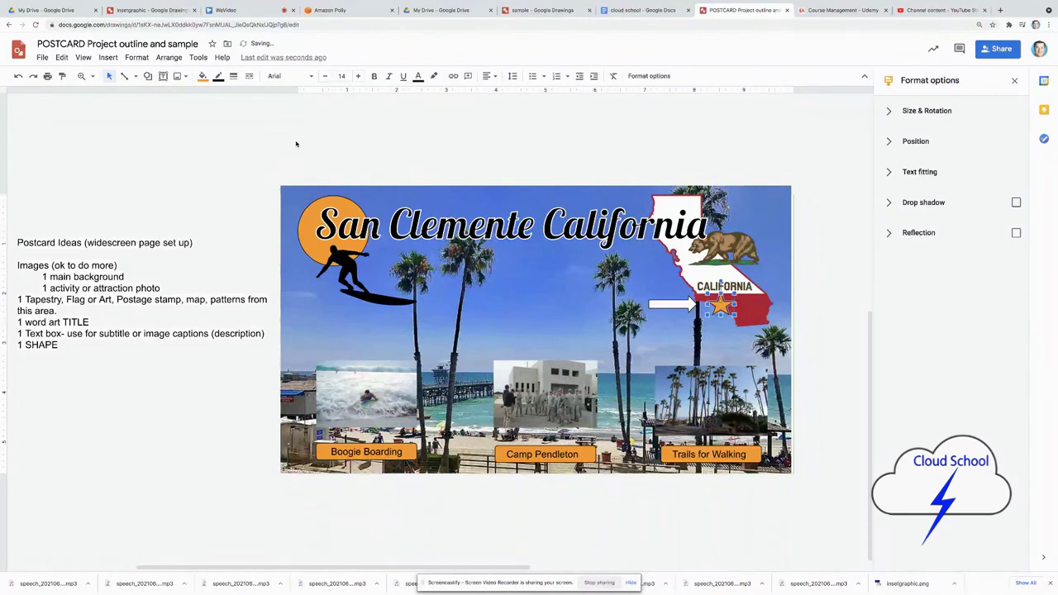
# Search the web for 'california bear png' images to insert.
pyautogui.click(105, 57)
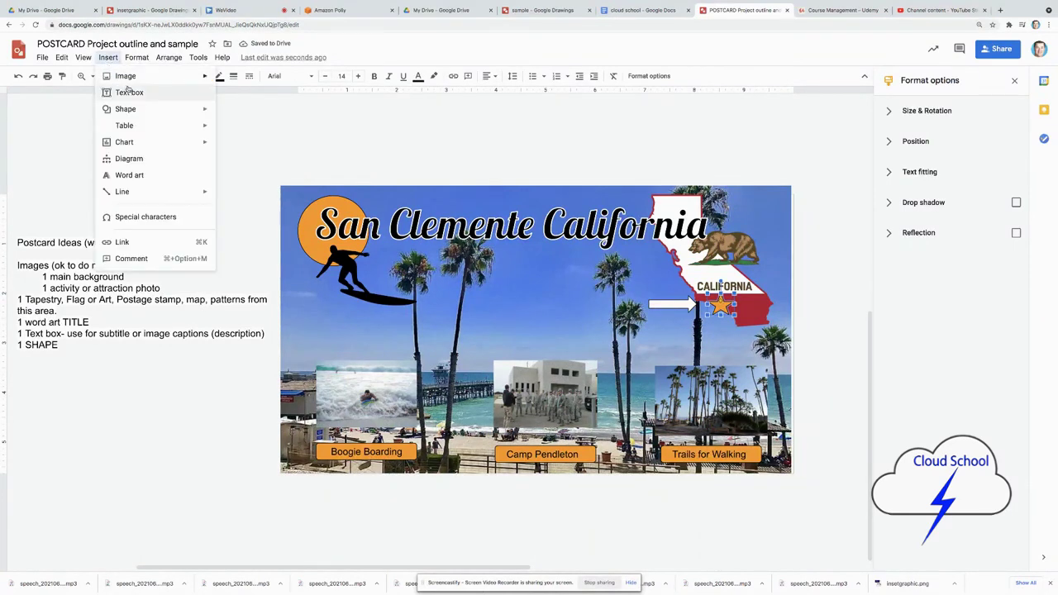
pyautogui.moveTo(124, 76)
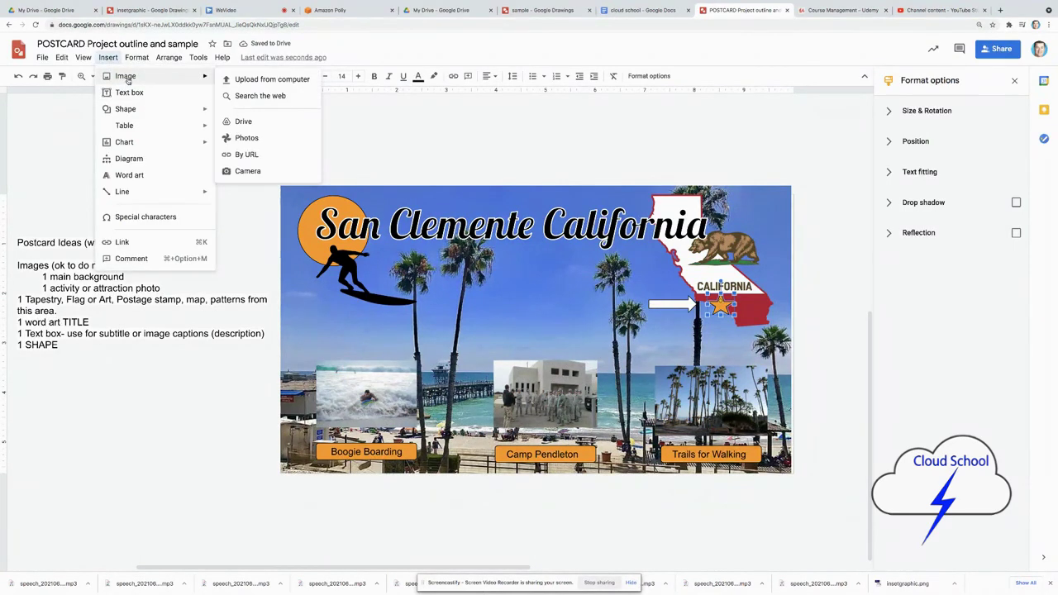
pyautogui.click(249, 96)
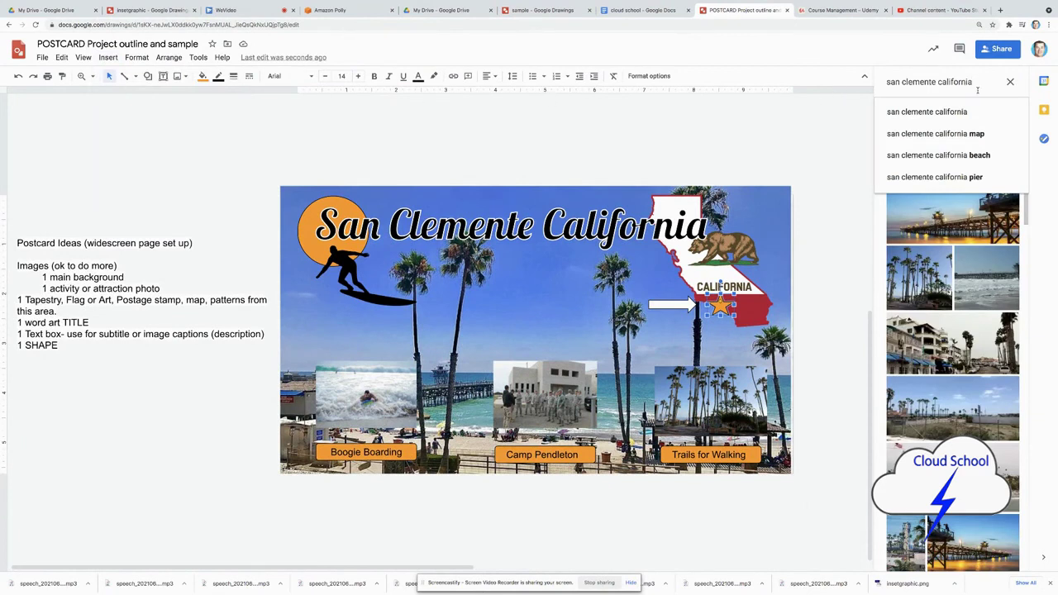
pyautogui.hotkey('shift', 'Home')
pyautogui.press('BackSpace')
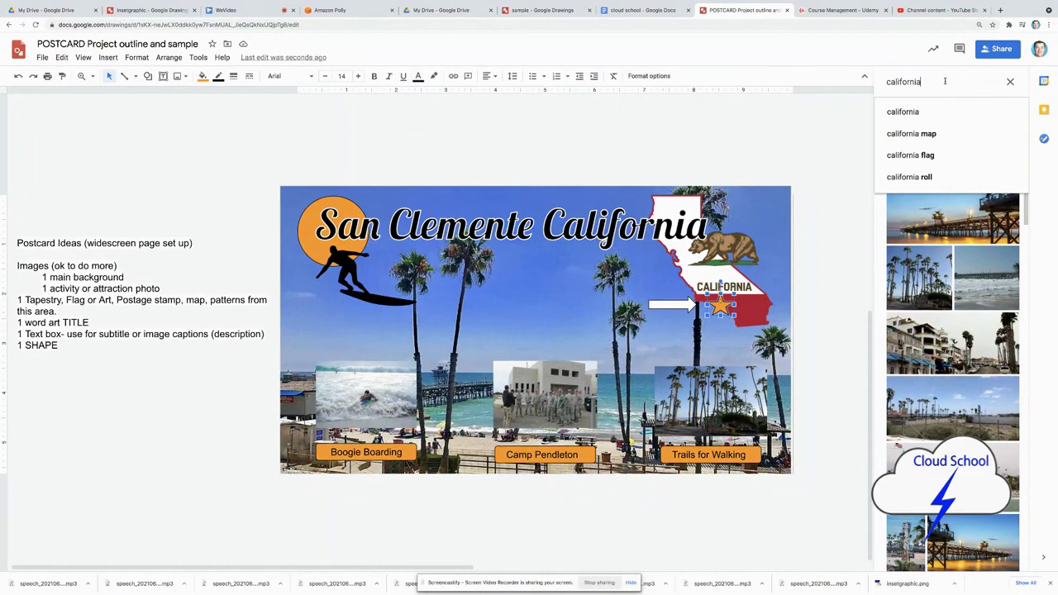
pyautogui.write('bear pri')
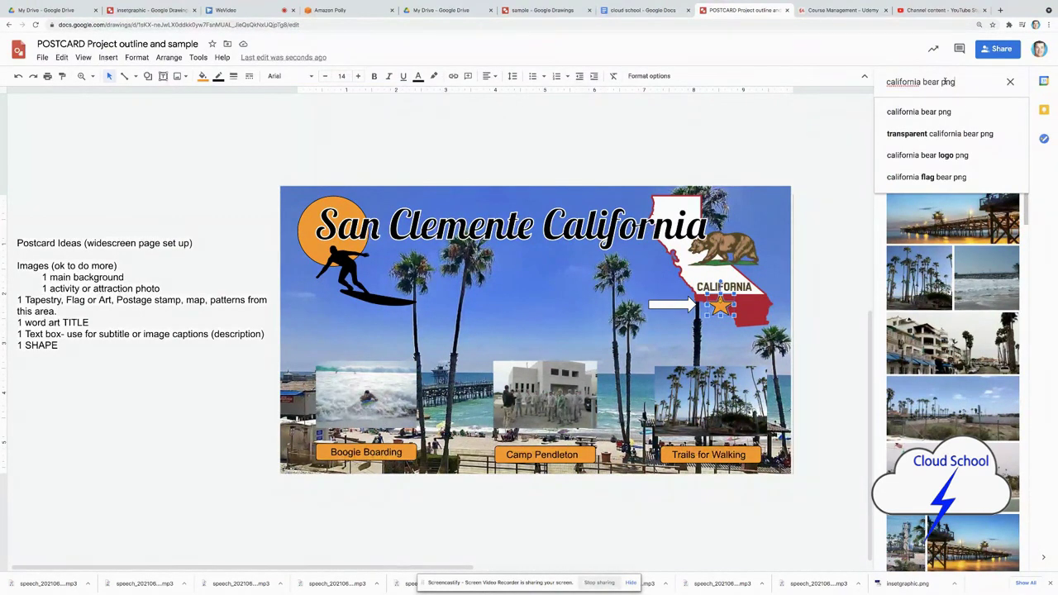
pyautogui.press('Return')
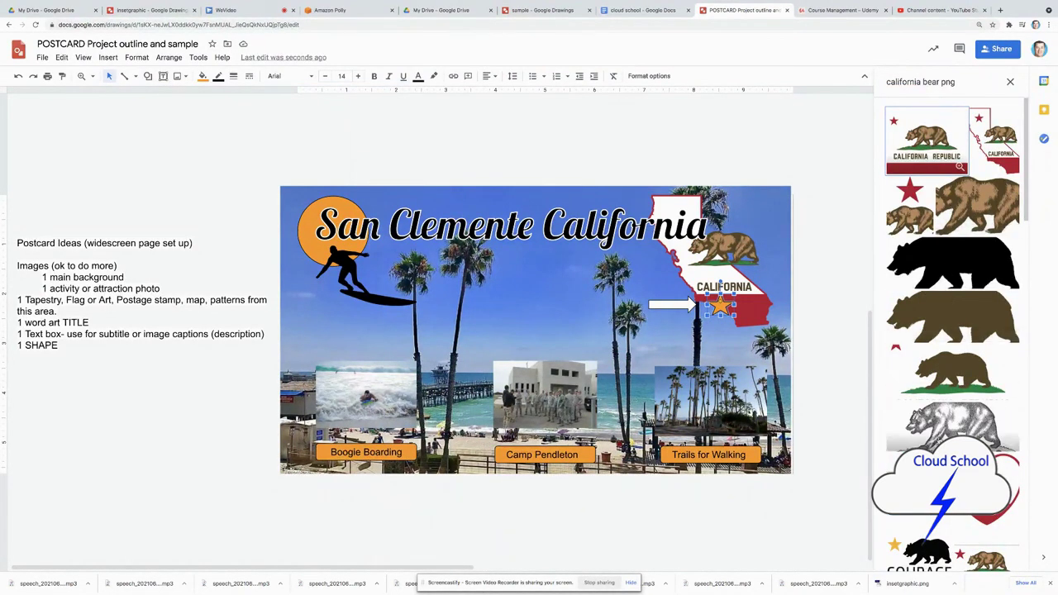
# Place the heart-shaped California bear image on the postcard and shrink it to reveal the title.
pyautogui.moveTo(926, 137); pyautogui.dragTo(475, 266)
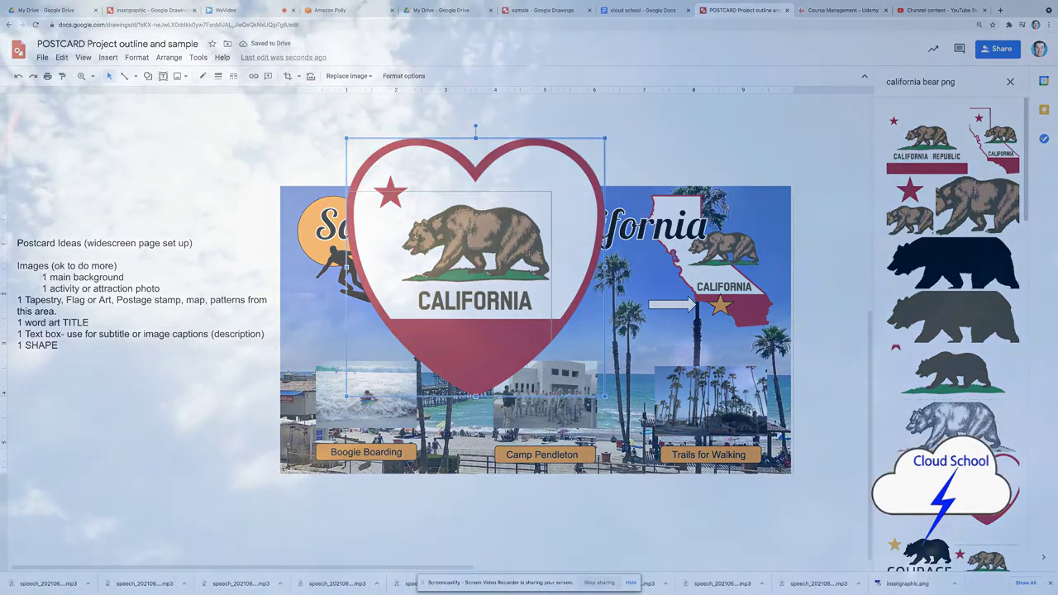
pyautogui.moveTo(605, 138); pyautogui.dragTo(518, 266)
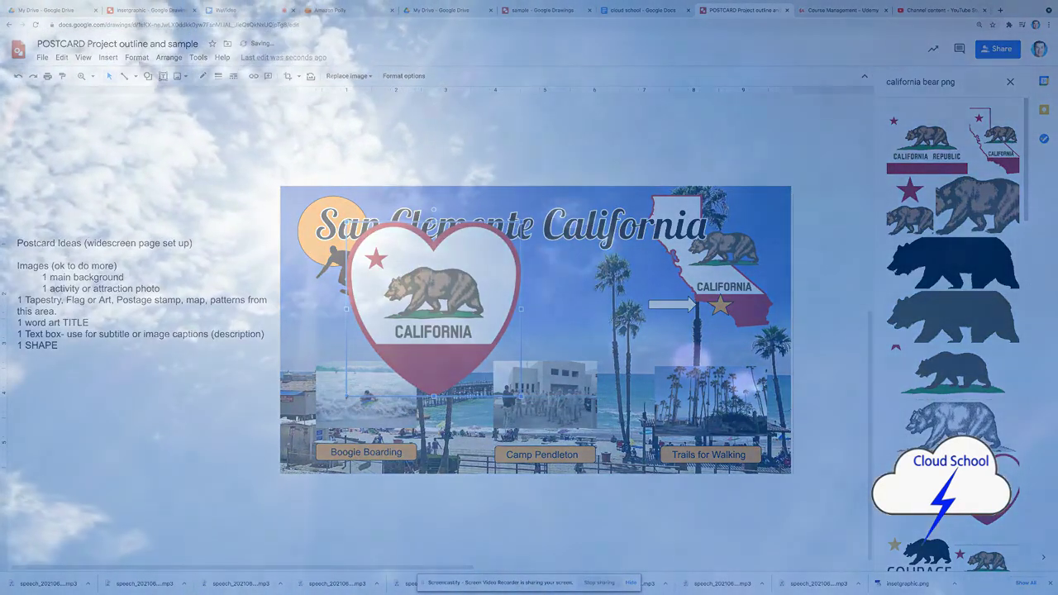